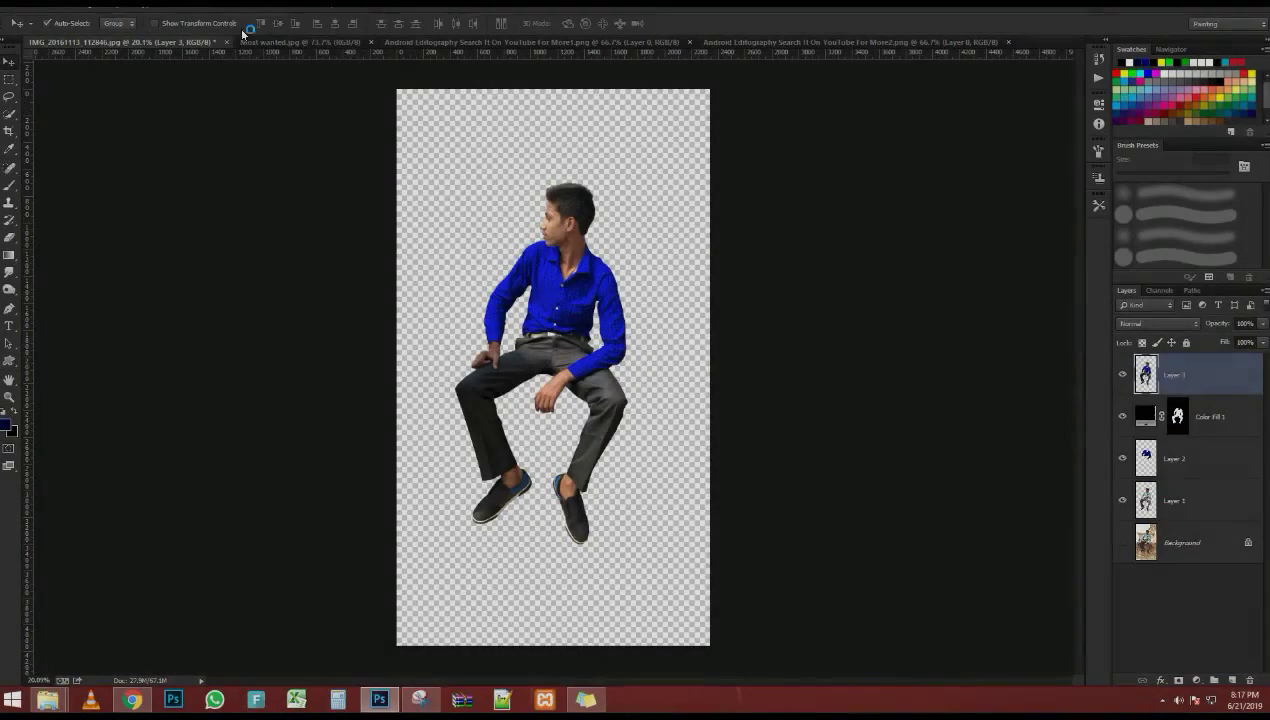
Open Layer 3 in the Camera Raw filter and set exposure +0.90, contrast +12, whites -42, blacks -47, clarity +12, vibrance -17, saturation -12
left_click(208, 5)
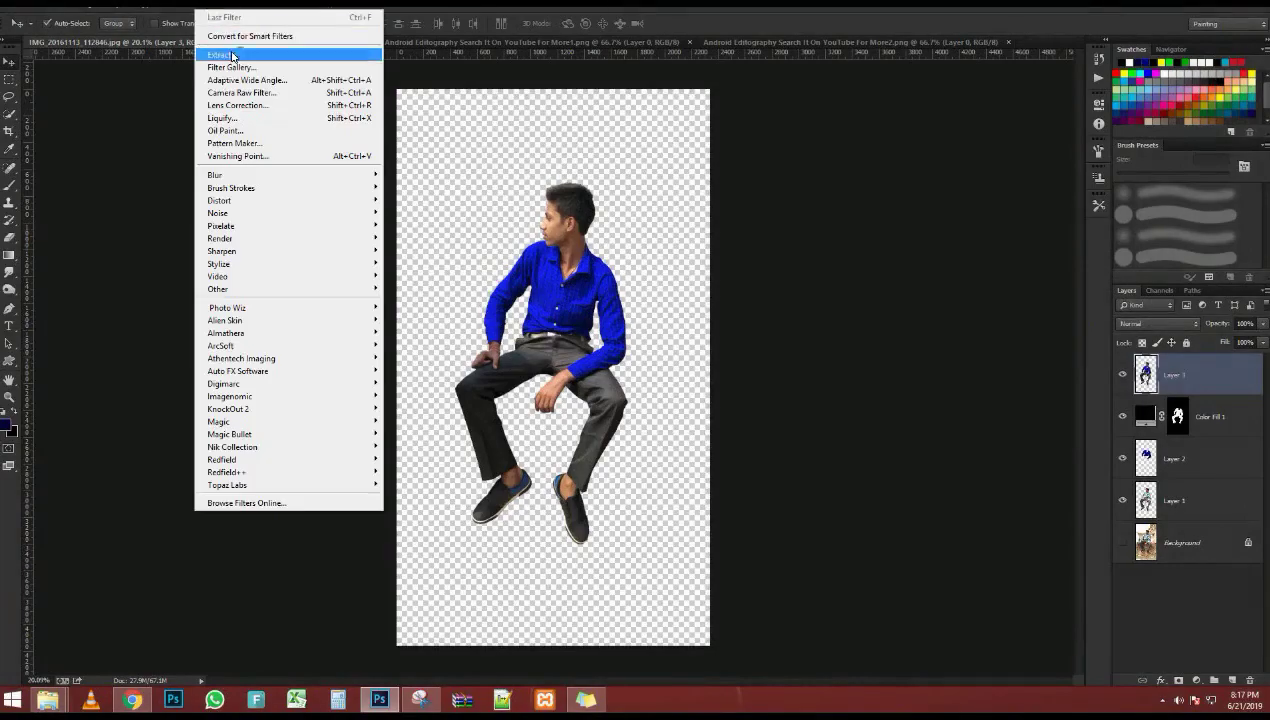
left_click(245, 93)
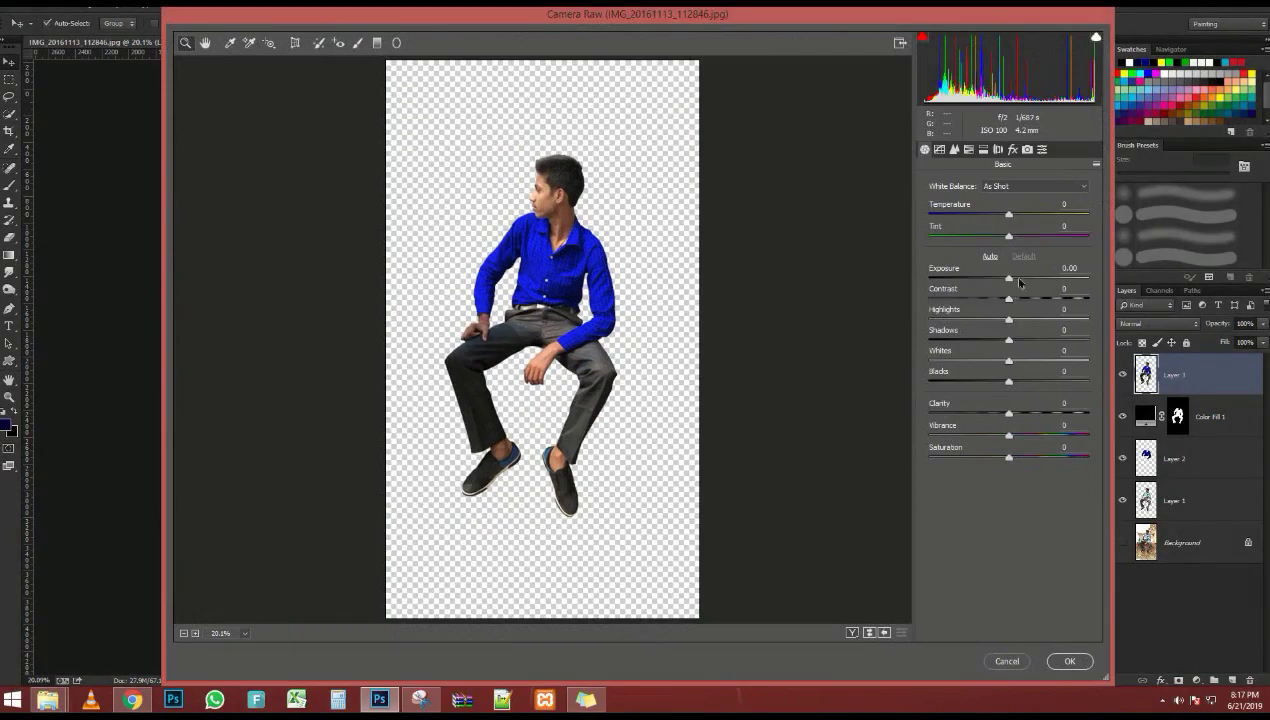
left_click_drag(1010, 279, 1009, 280)
left_click_drag(1011, 299, 969, 299)
left_click(990, 257)
left_click_drag(1012, 361, 965, 384)
left_click_drag(1008, 437, 988, 440)
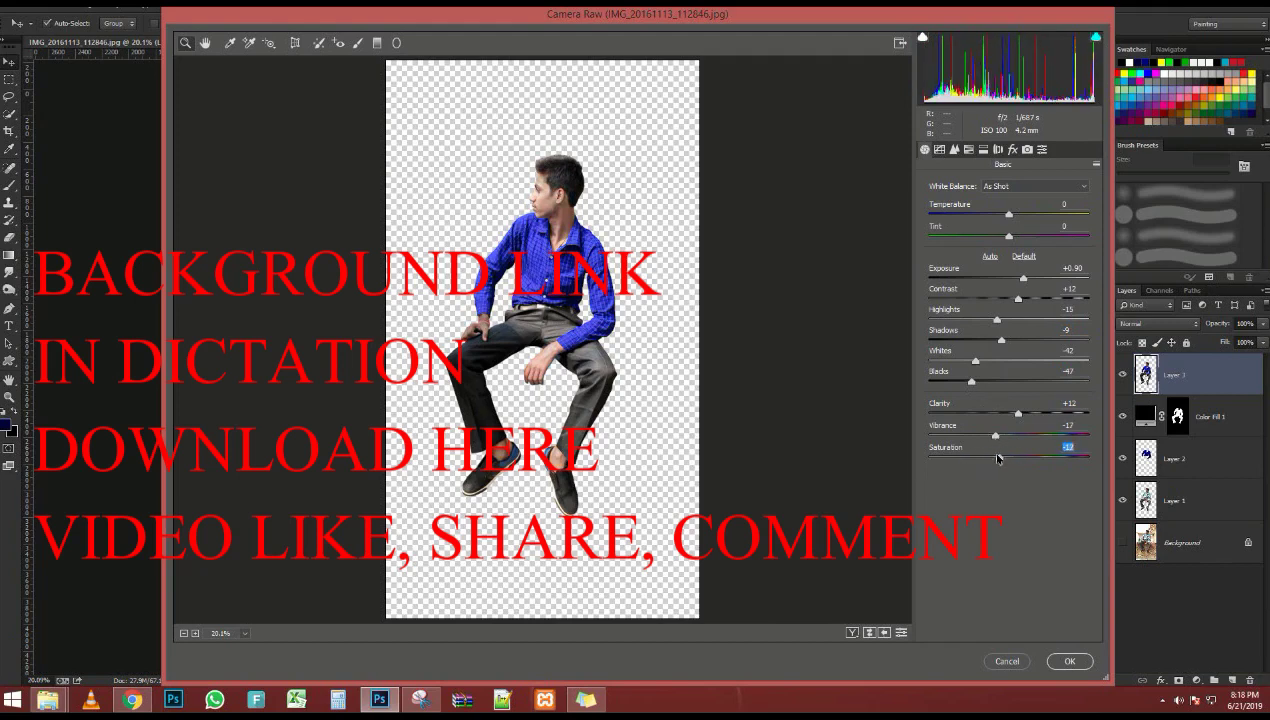
Set the Blues saturation to +6, slightly lower the Blues luminance, and apply the Camera Raw adjustments
left_click(954, 149)
left_click(968, 149)
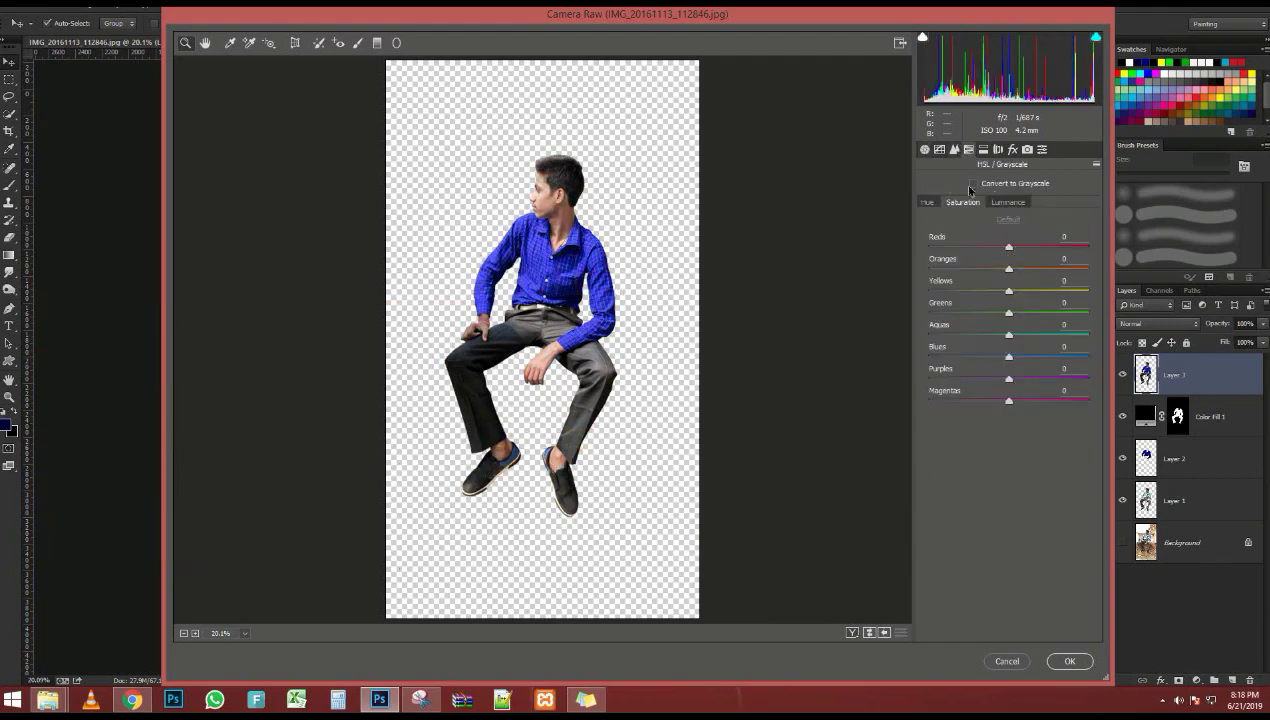
mouse_move(1022, 357)
left_mouse_down()
mouse_move(944, 356)
mouse_move(1014, 354)
left_mouse_up()
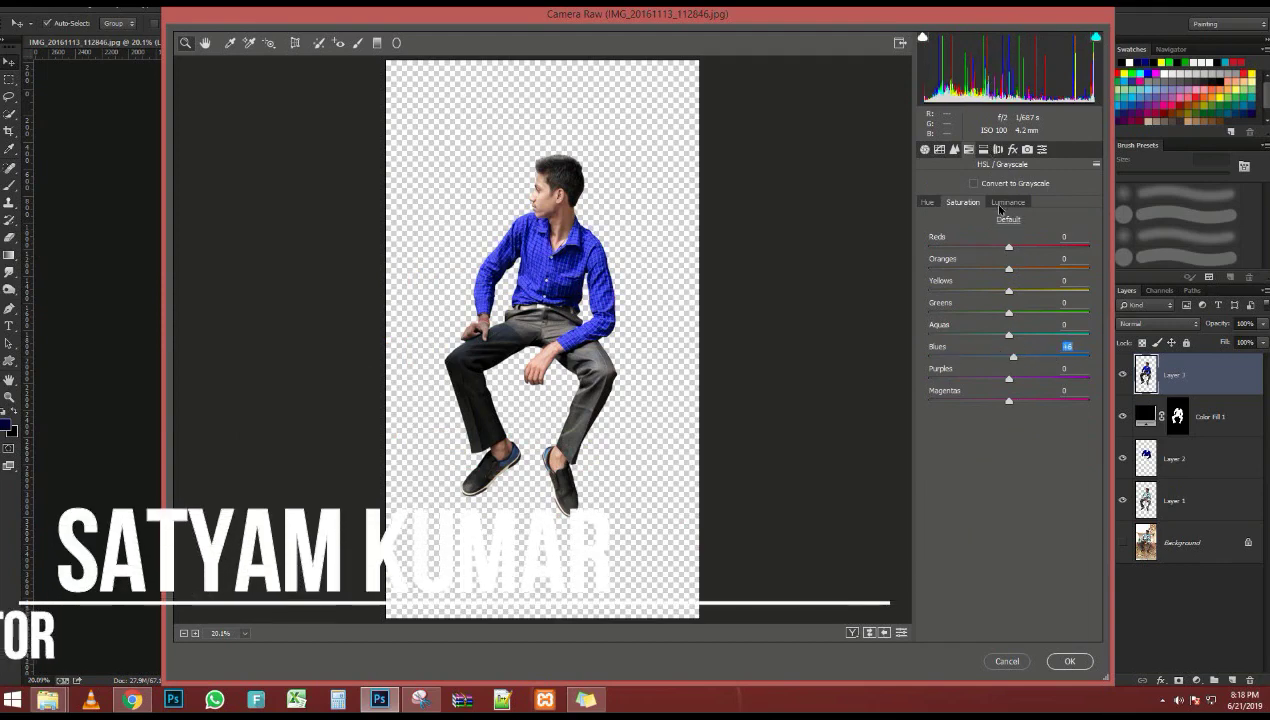
left_click(1008, 202)
mouse_move(1008, 356)
left_mouse_down()
mouse_move(976, 356)
mouse_move(1001, 356)
left_mouse_up()
left_click(965, 203)
left_click(929, 201)
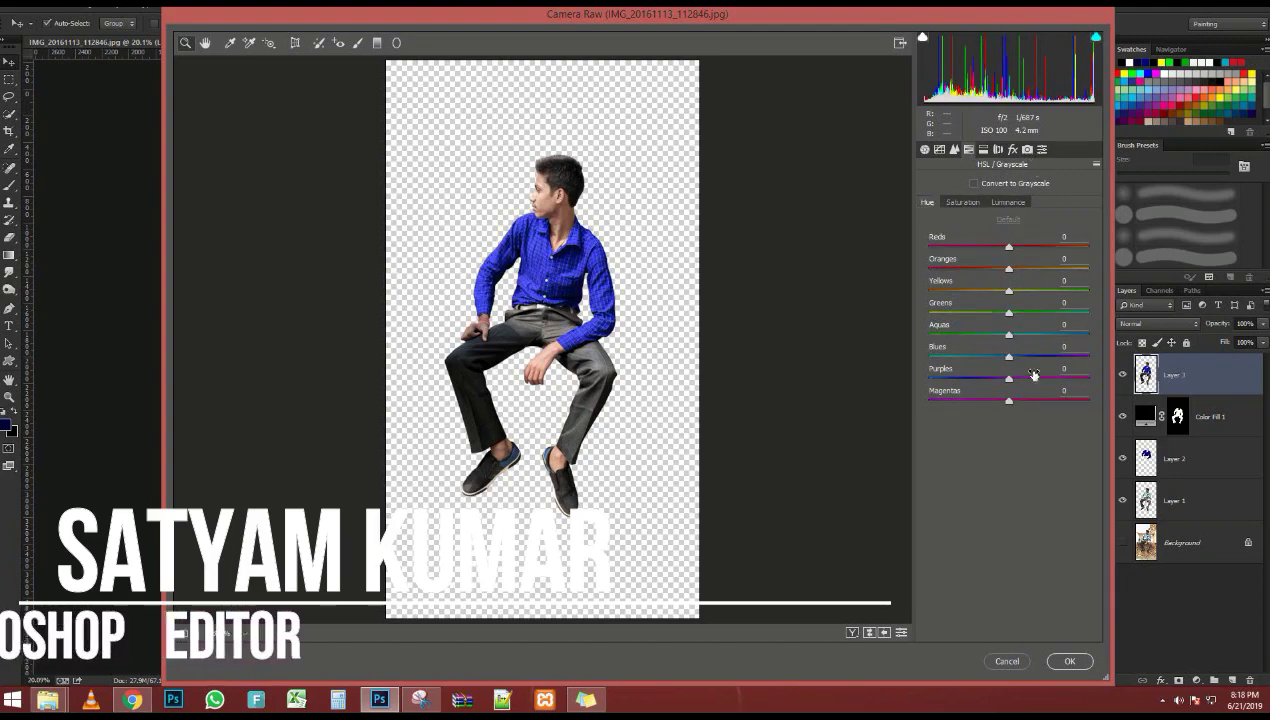
left_click(1060, 660)
Move the cut-out man from his document into the snake throne background document
scroll(556, 205, "up", 10)
scroll(541, 150, "down", 9)
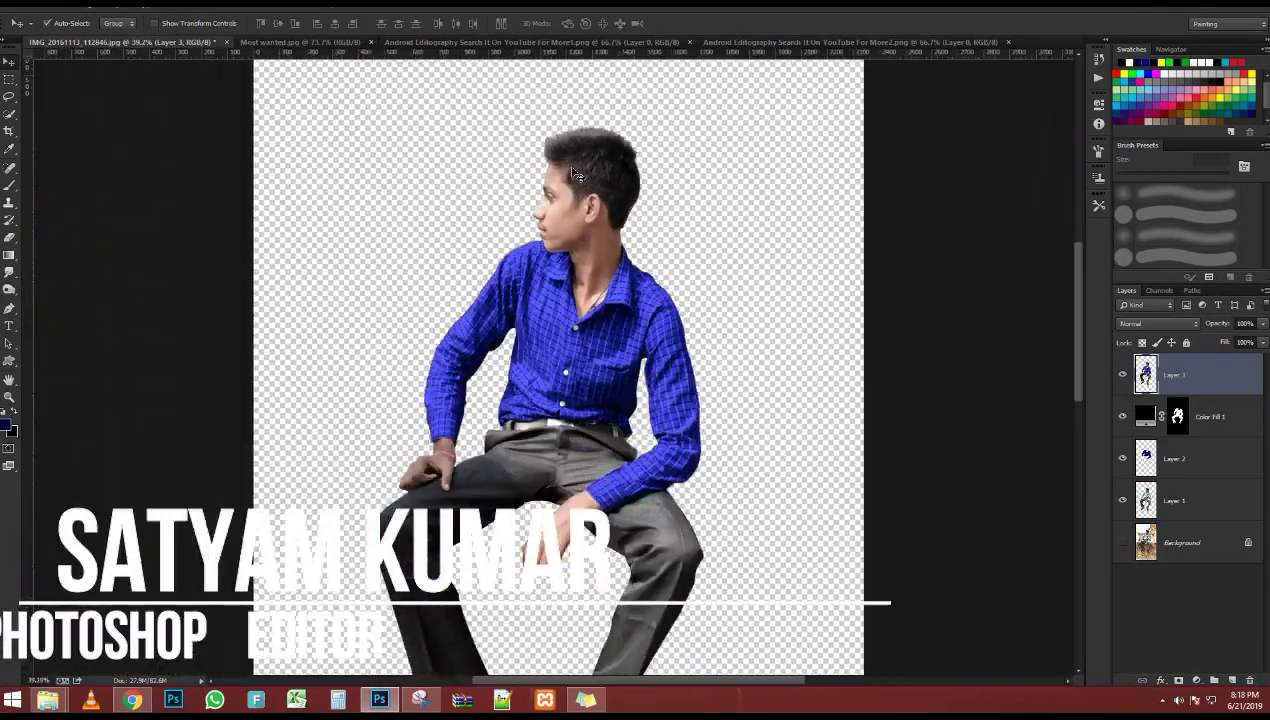
key("m")
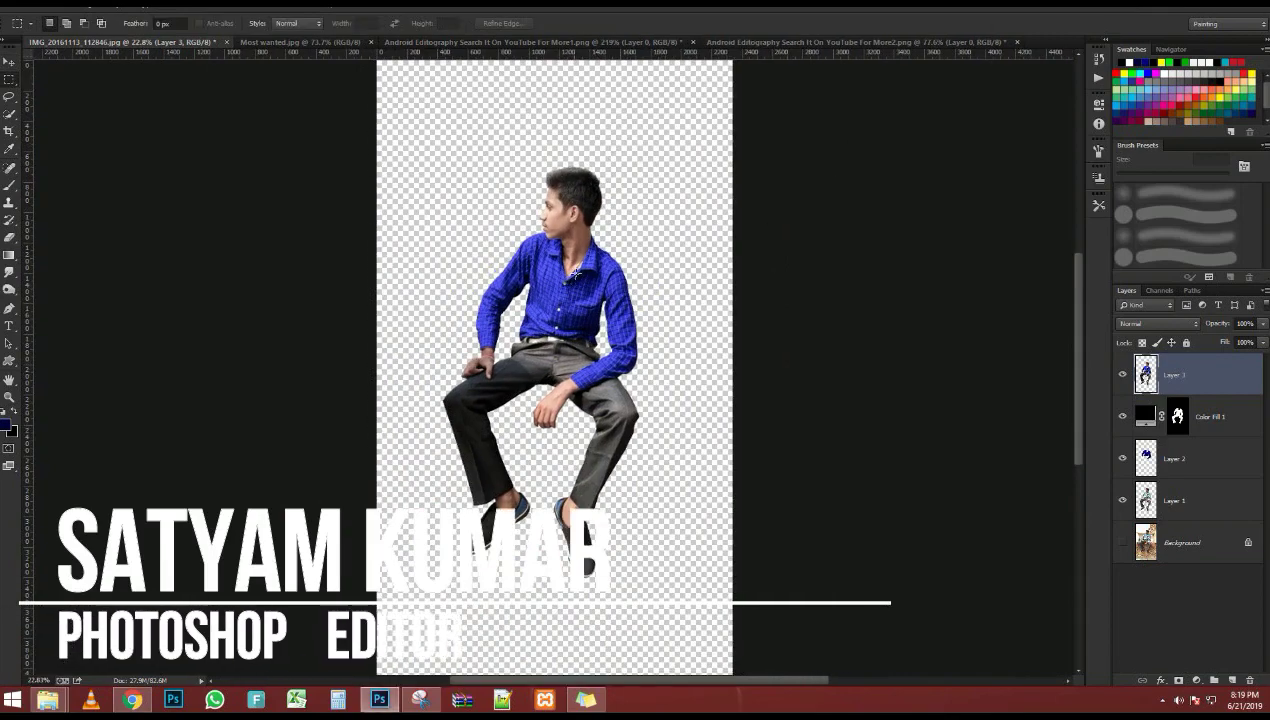
key("v")
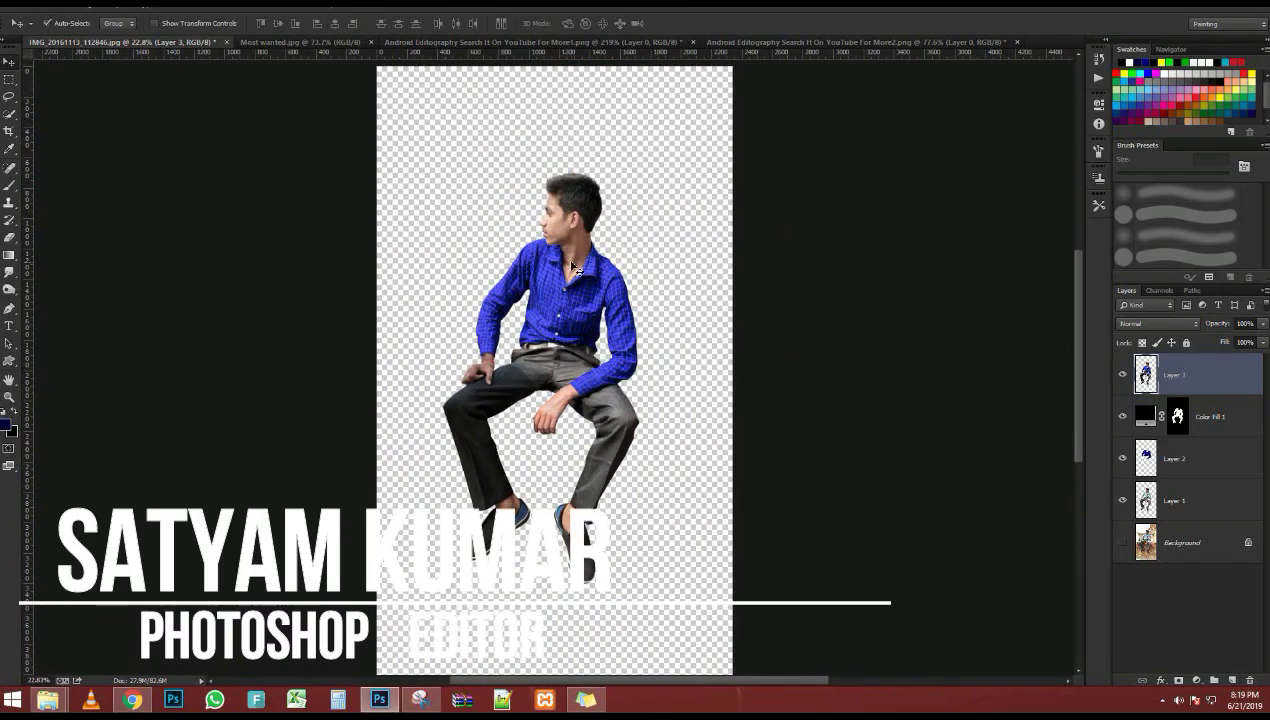
left_click_drag(567, 270, 530, 374)
Scale down the cut-out man and position him so that he sits on the stone throne
key("ctrl+t")
scroll(530, 374, "down", 3)
left_click_drag(717, 184, 569, 493)
left_click_drag(542, 497, 574, 331)
key("Return")
scroll(562, 400, "up", 5)
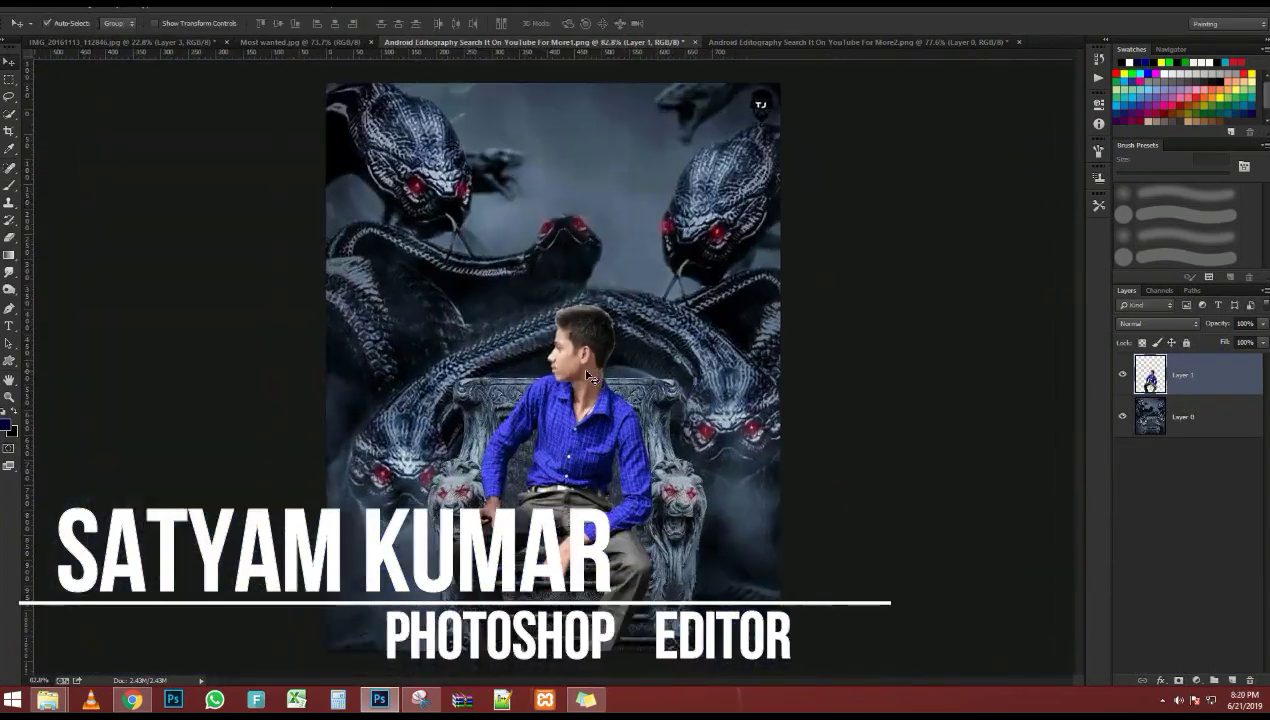
scroll(577, 492, "down", 2)
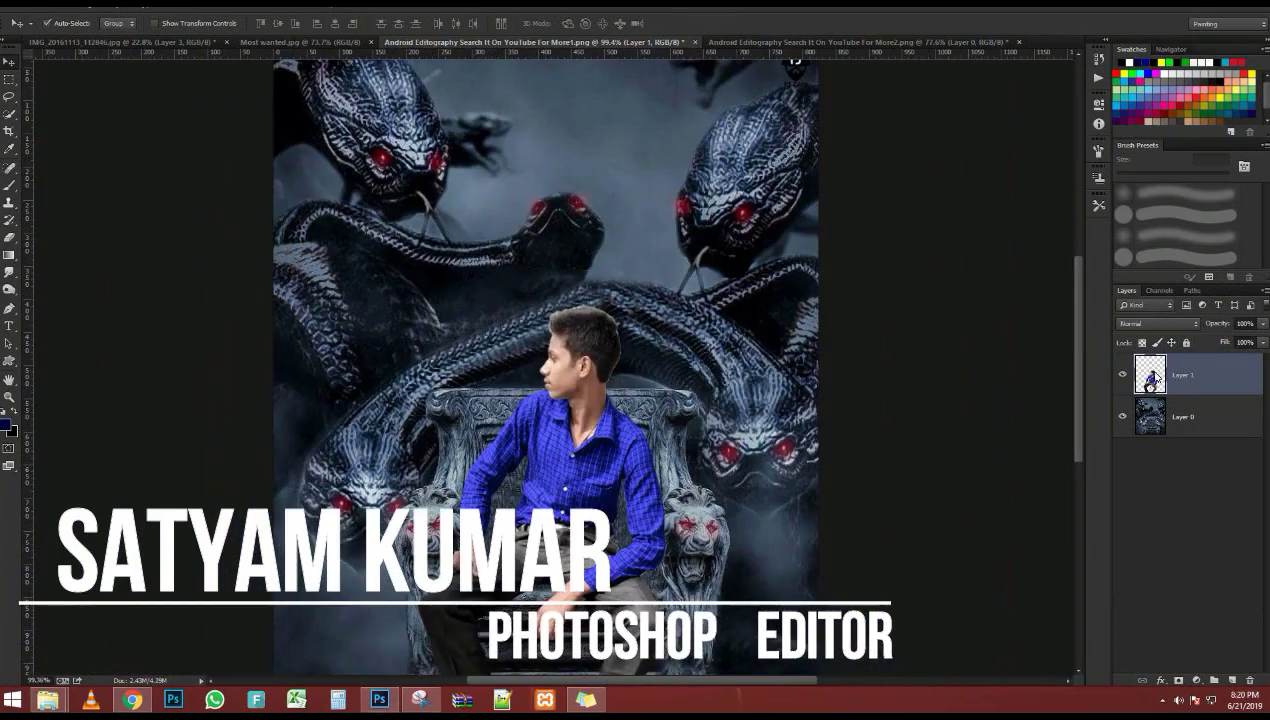
Add a Brightness/Contrast adjustment clipped to the man's layer, with brightness -71 and contrast 6
left_click(1196, 680)
left_click(1190, 437)
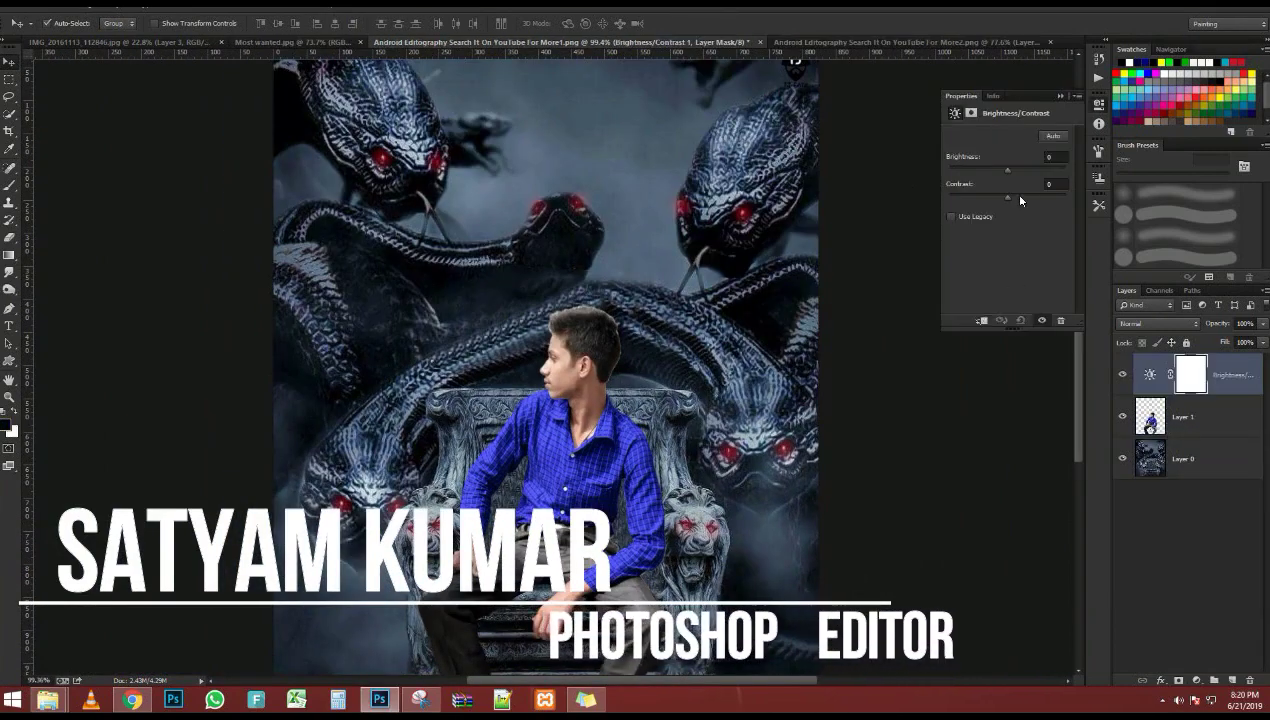
left_click(982, 320)
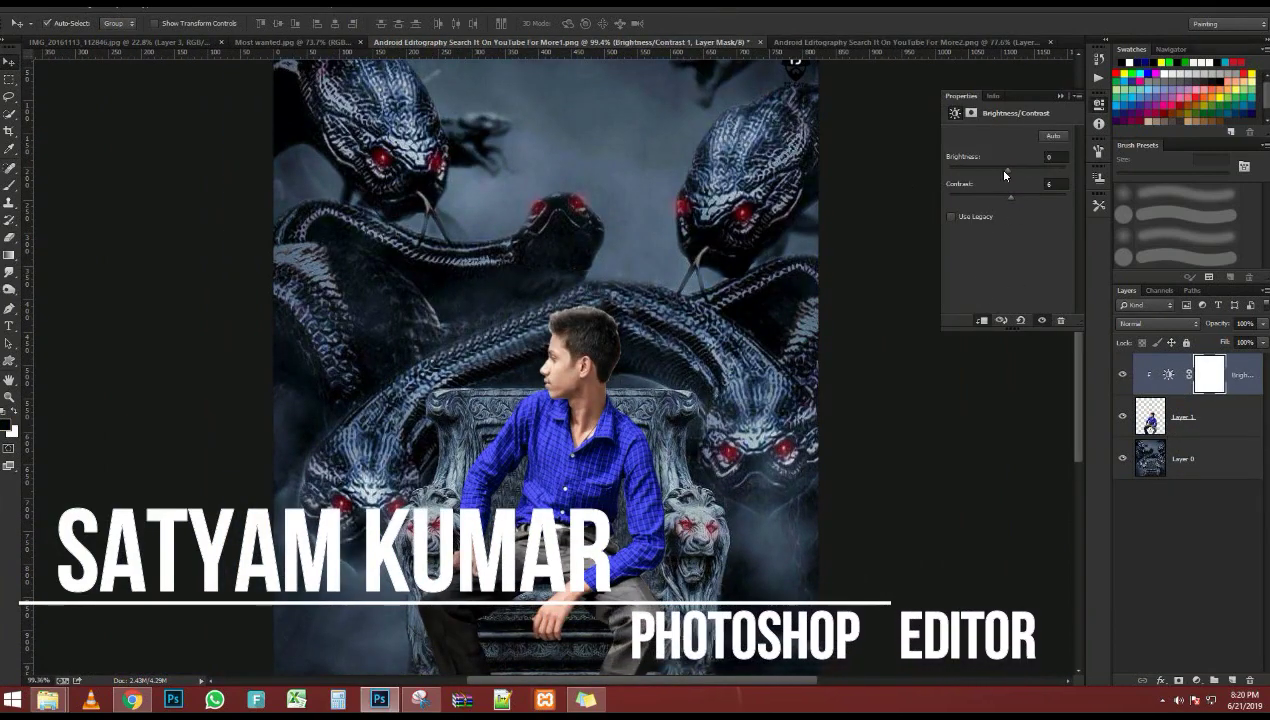
left_click_drag(995, 169, 993, 170)
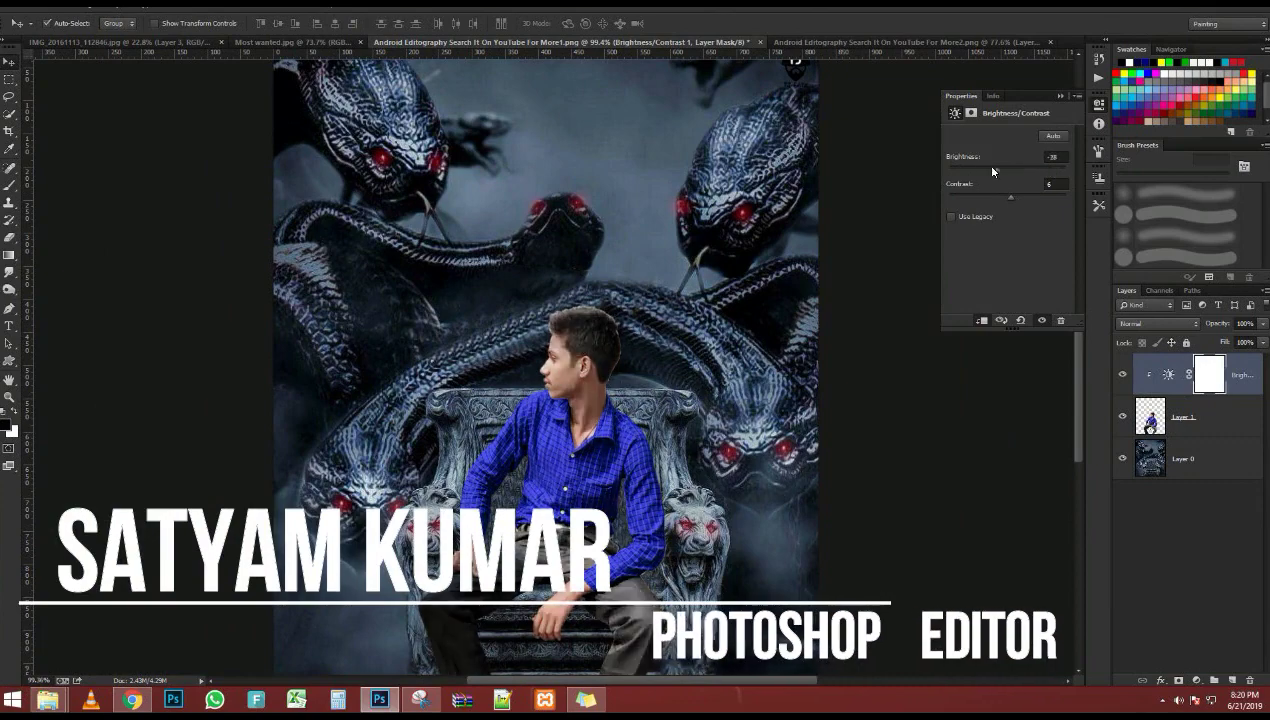
Add a Color Balance adjustment clipped to the man's layer, setting midtones to -7, -10 and +36 and shifting the shadows' colours
left_click(1196, 680)
left_click(1188, 537)
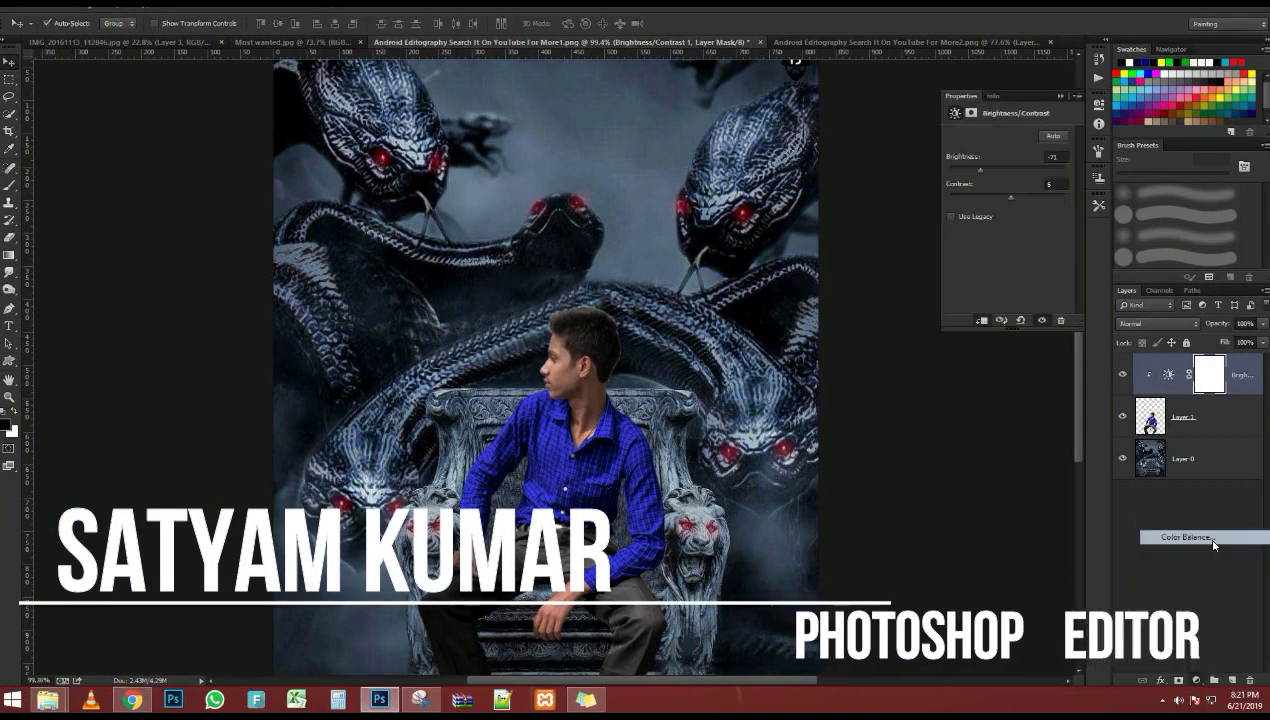
left_click(984, 320)
left_click_drag(990, 166, 984, 166)
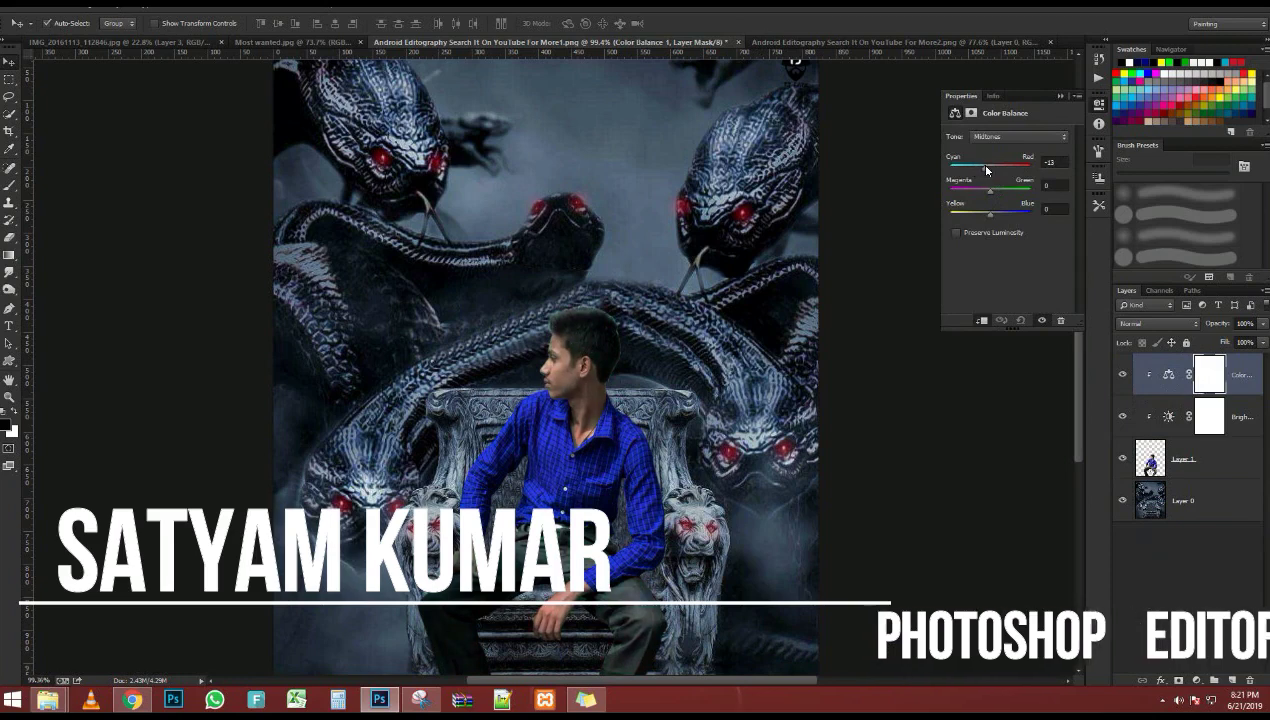
mouse_move(990, 213)
left_mouse_down()
mouse_move(1012, 215)
mouse_move(979, 215)
mouse_move(991, 212)
mouse_move(996, 167)
mouse_move(976, 167)
mouse_move(1008, 208)
left_mouse_up()
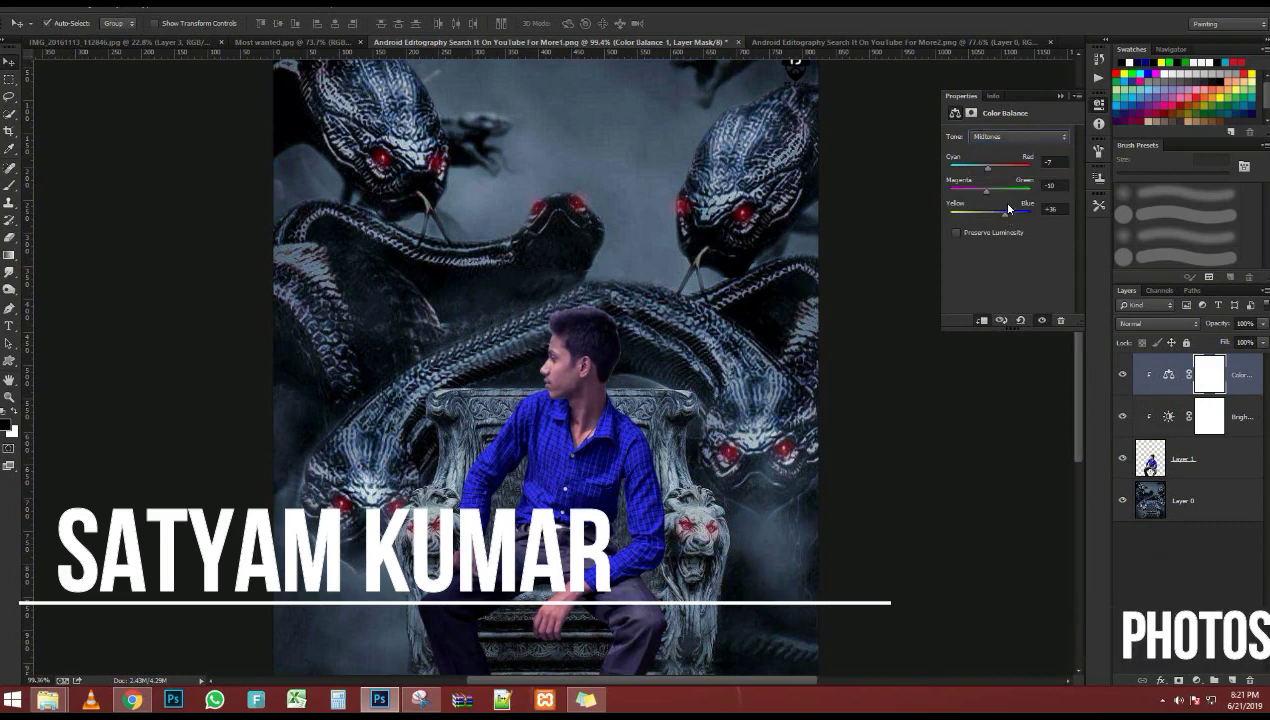
left_click(1010, 137)
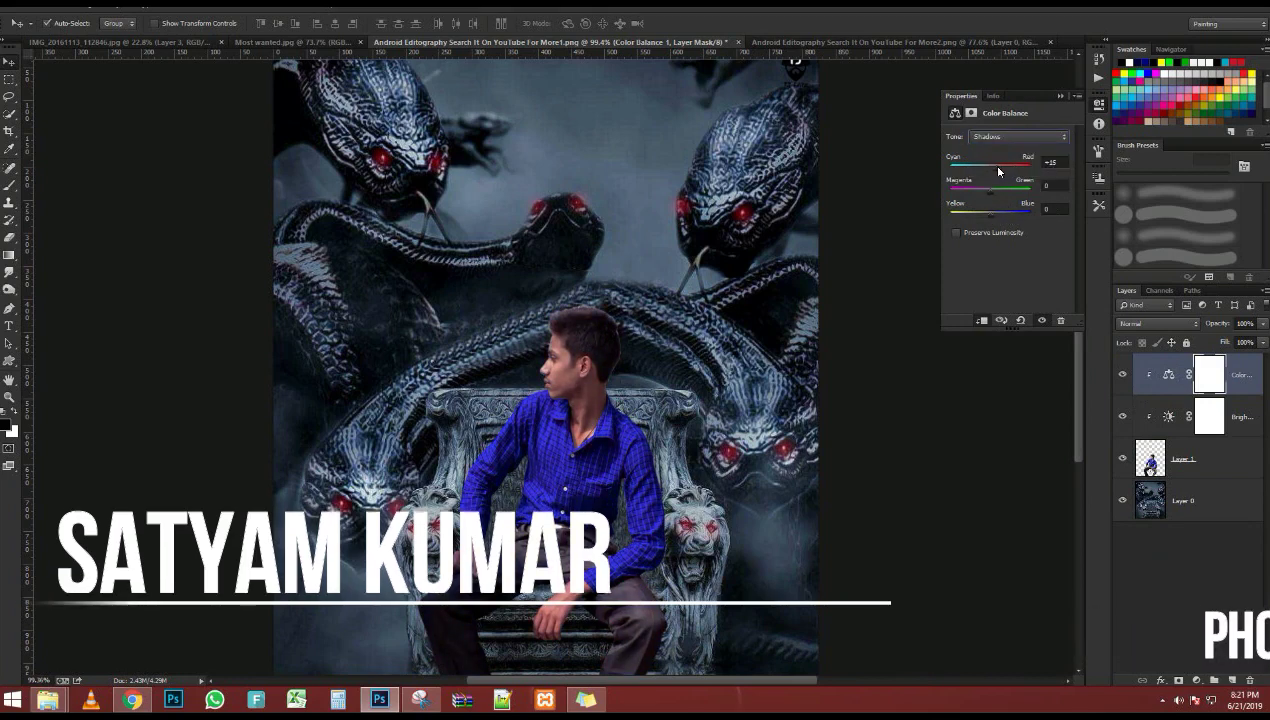
left_click_drag(990, 166, 998, 213)
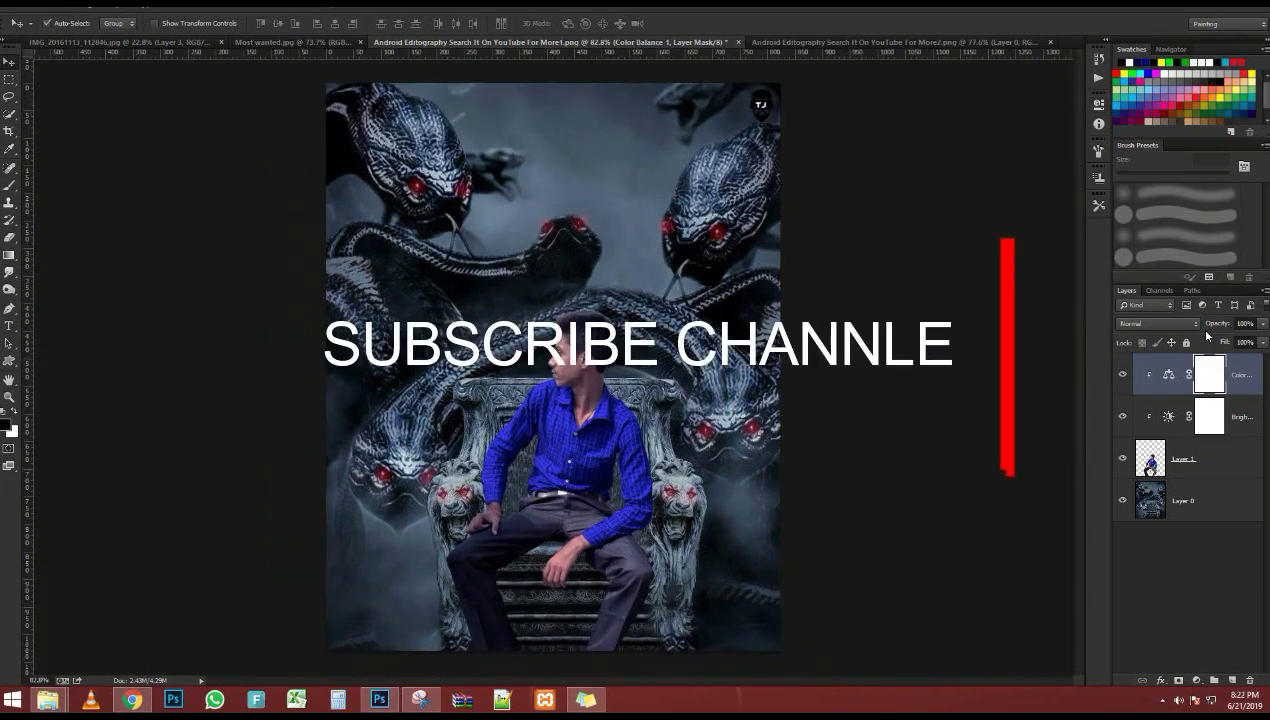
Apply the Camera Raw filter to the snake background layer, cooling the temperature to -31 and adjusting the tint for a blue tone
left_click(1193, 485)
left_click(205, 3)
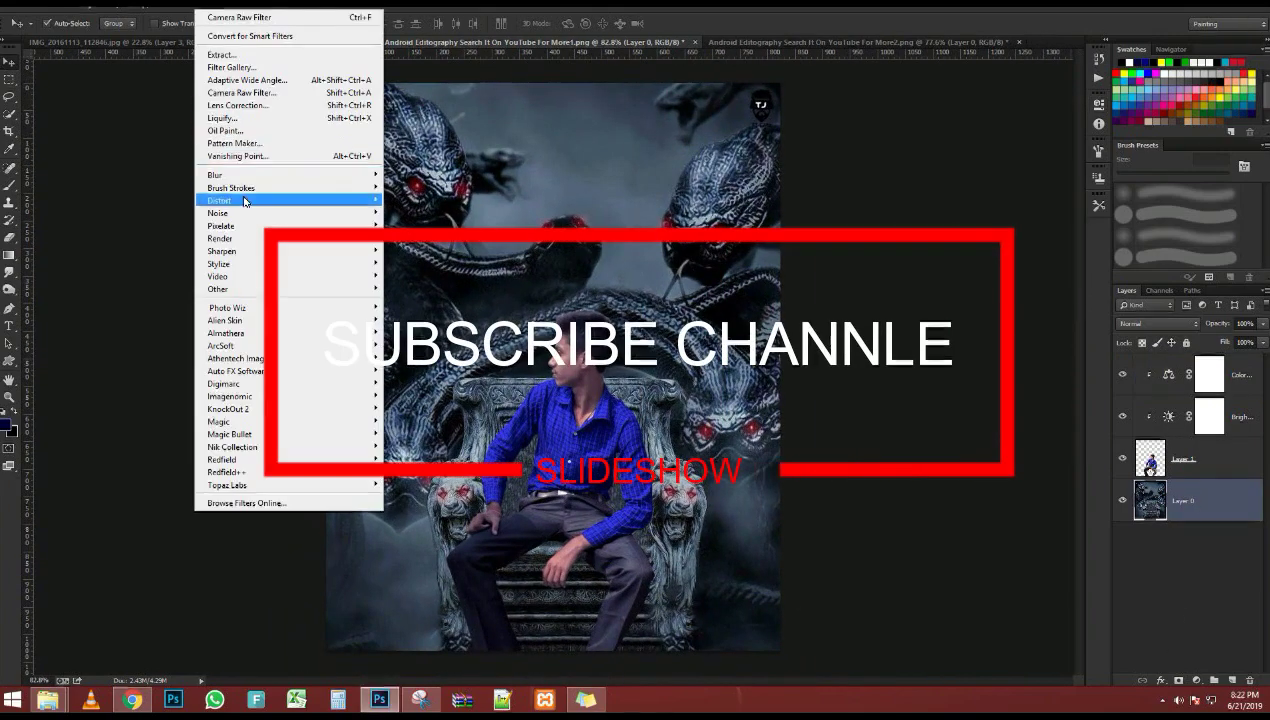
left_click(335, 92)
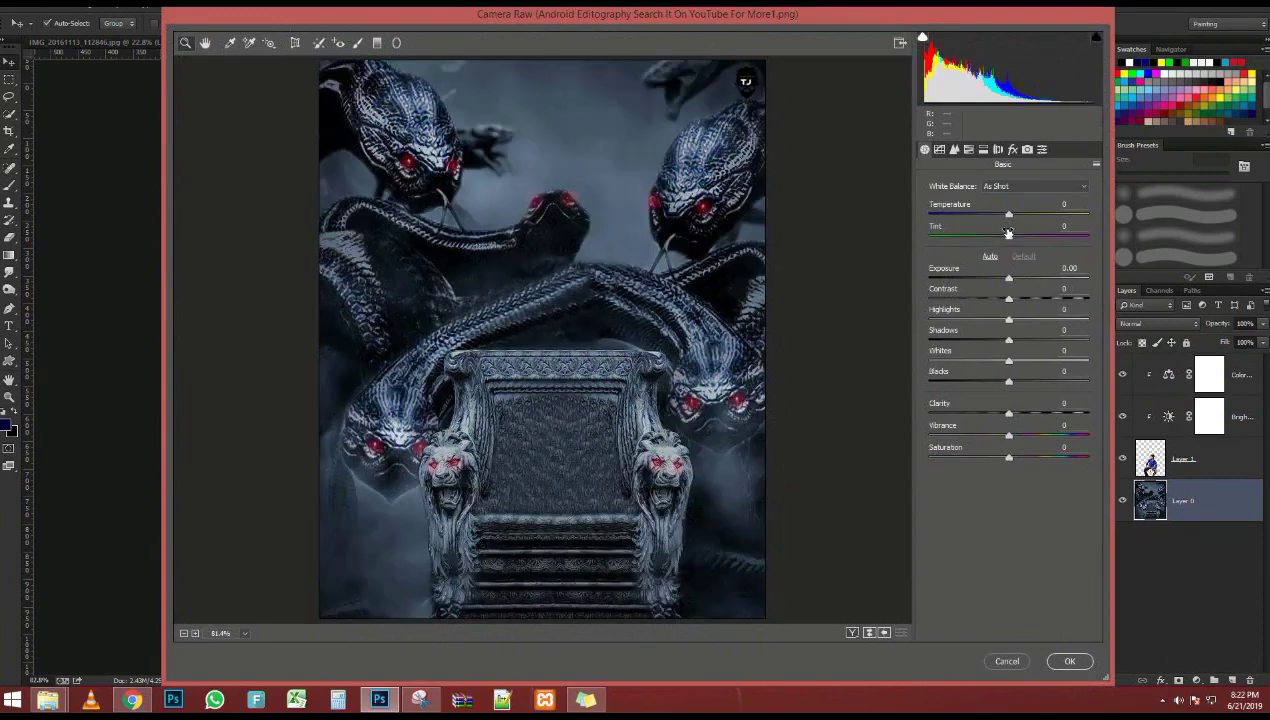
left_click_drag(965, 215, 987, 215)
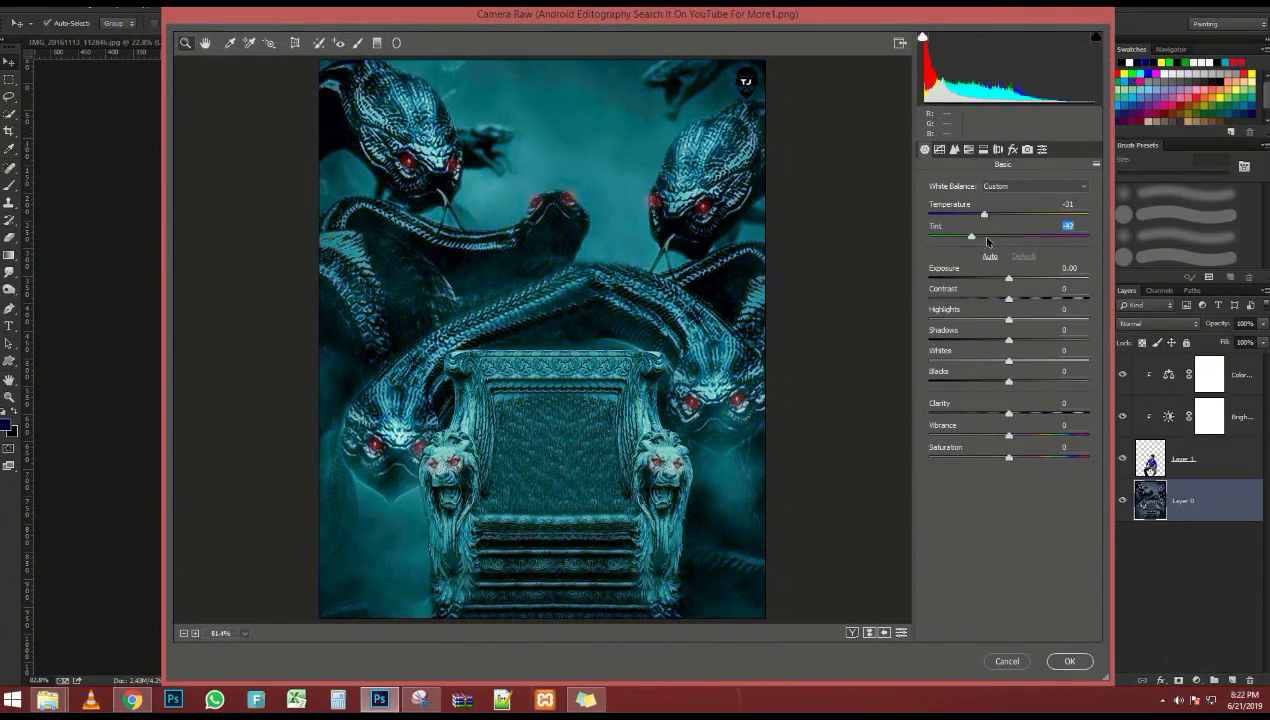
left_click_drag(1010, 279, 1008, 301)
left_click(1013, 150)
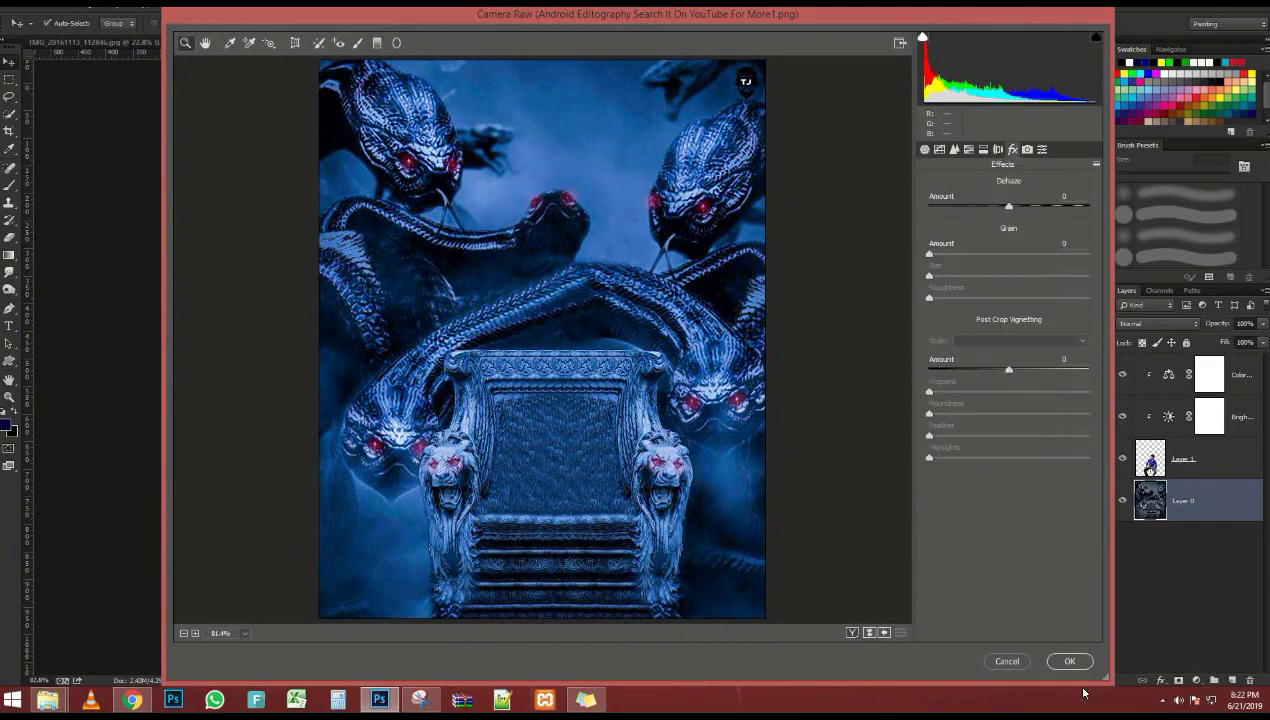
left_click(1071, 659)
Enlarge the man's layer to about 116% and reposition him on the throne
scroll(527, 283, "up", 1)
scroll(527, 283, "down", 1)
left_click(575, 415)
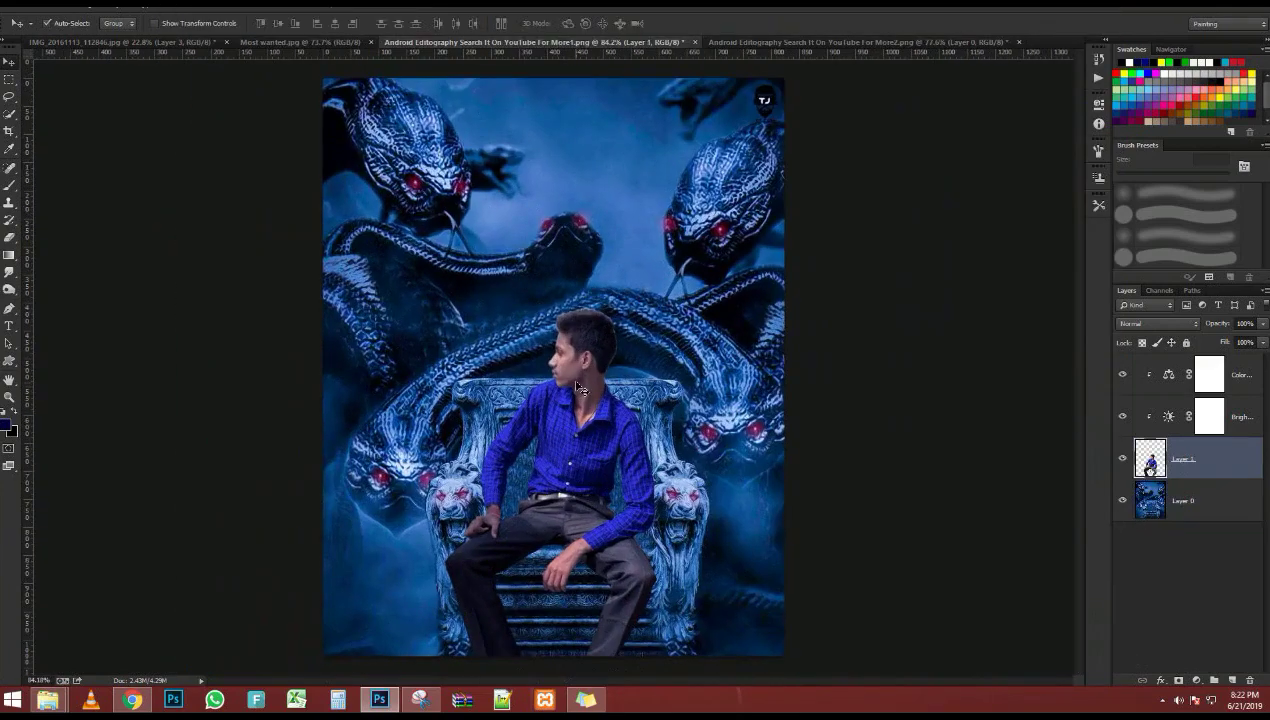
key("ctrl+t")
left_click_drag(440, 310, 420, 270)
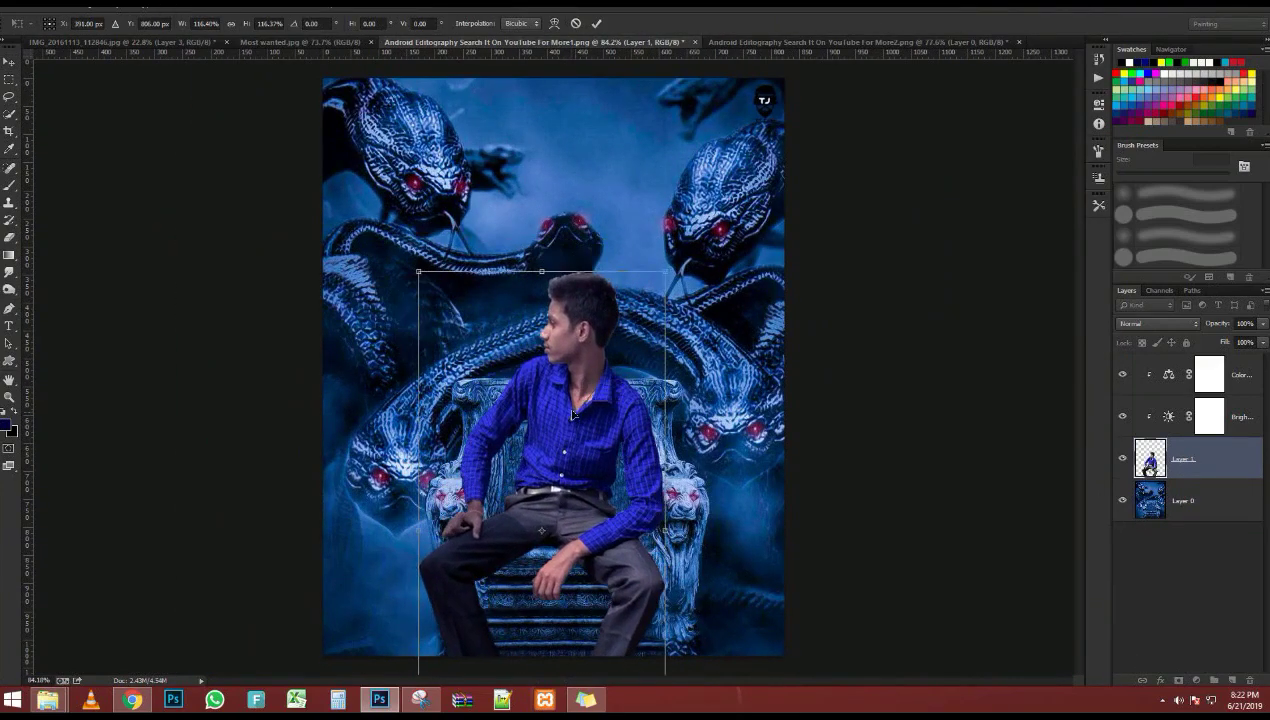
left_click_drag(591, 394, 605, 398)
key("Return")
Trace a Pen tool path along the outer edge of the man's knee beneath the lion armrest
key("p")
scroll(445, 540, "up", 5)
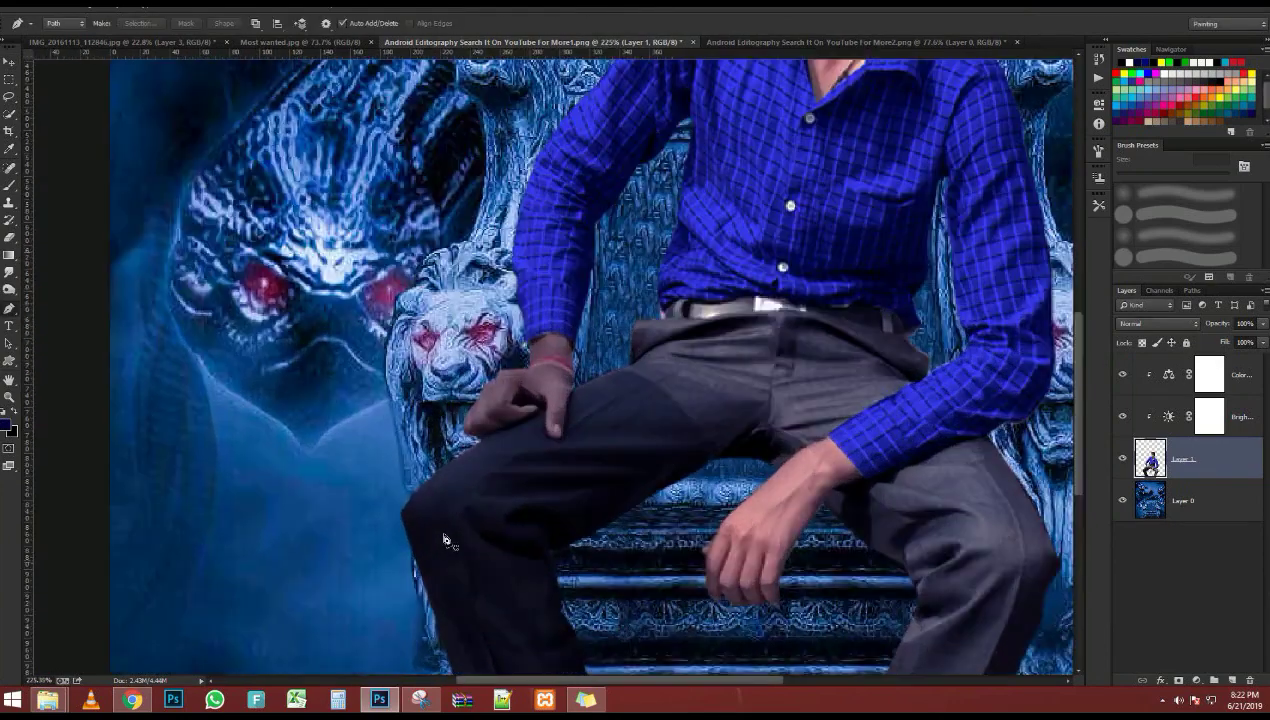
scroll(425, 588, "down", 3)
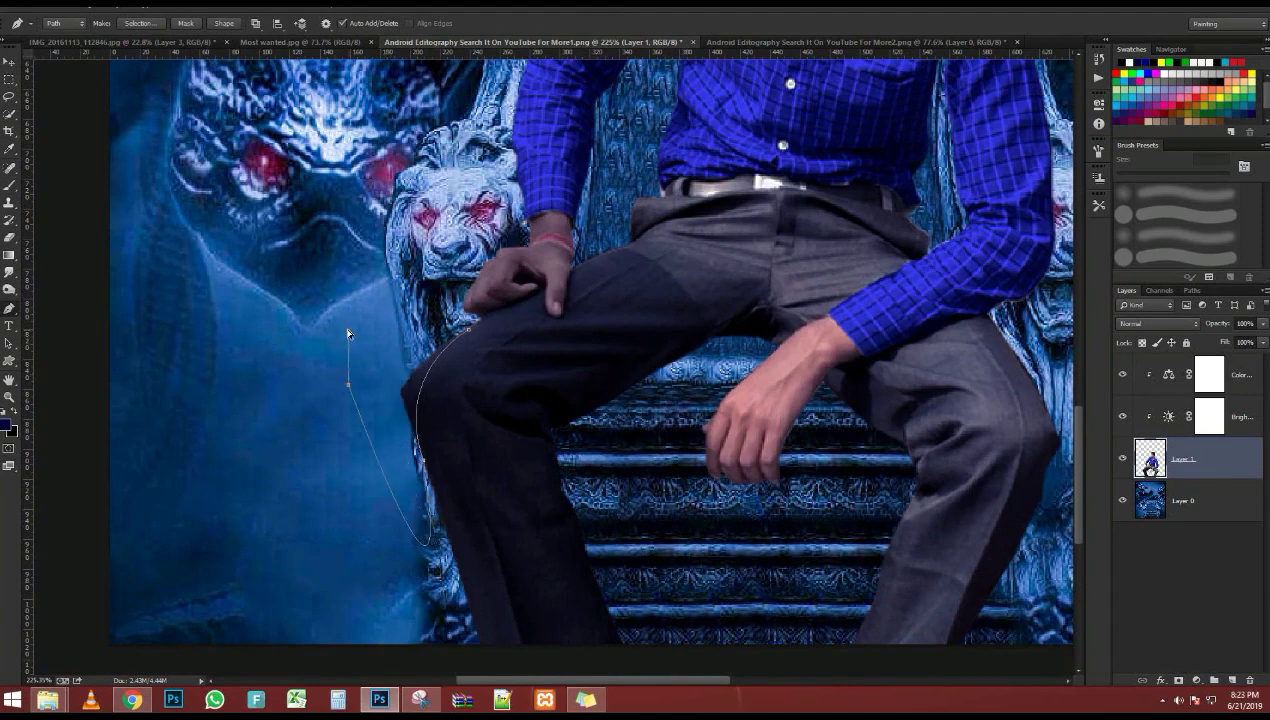
key("ctrl+0")
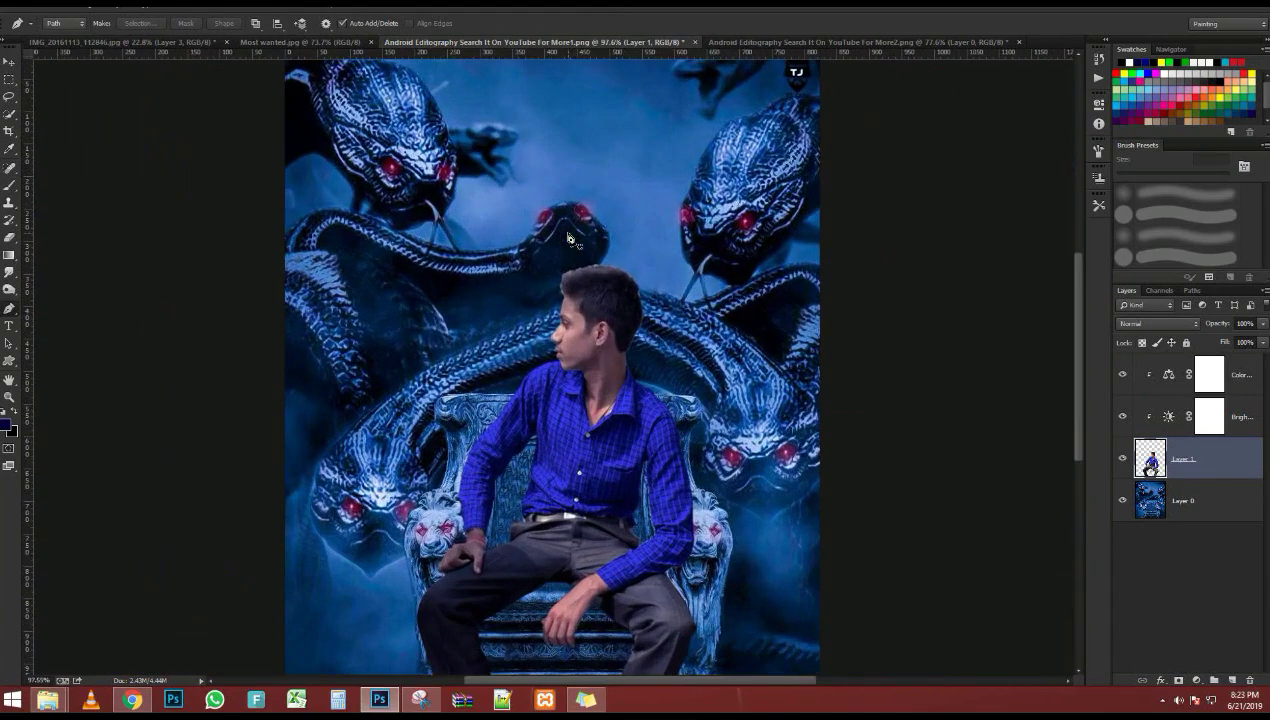
key("v")
scroll(588, 244, "down", 1)
scroll(592, 250, "up", 2)
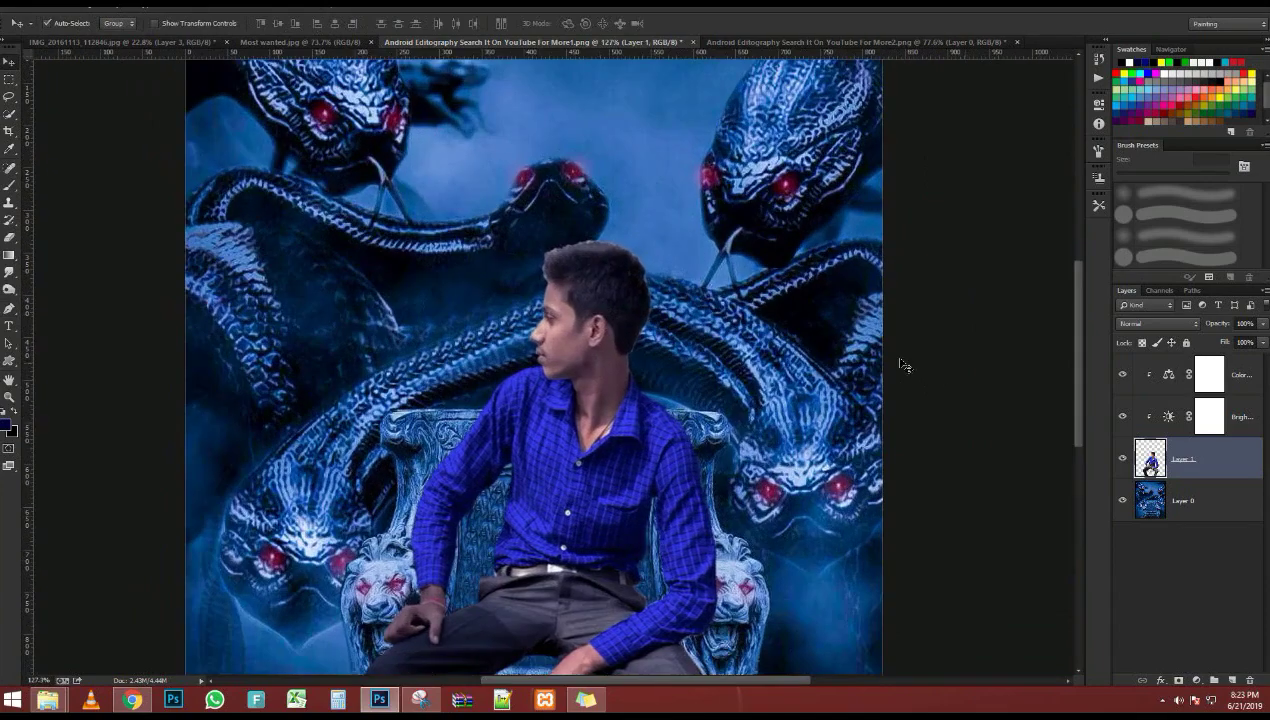
scroll(624, 348, "down", 3)
scroll(621, 347, "up", 2)
scroll(621, 347, "down", 1)
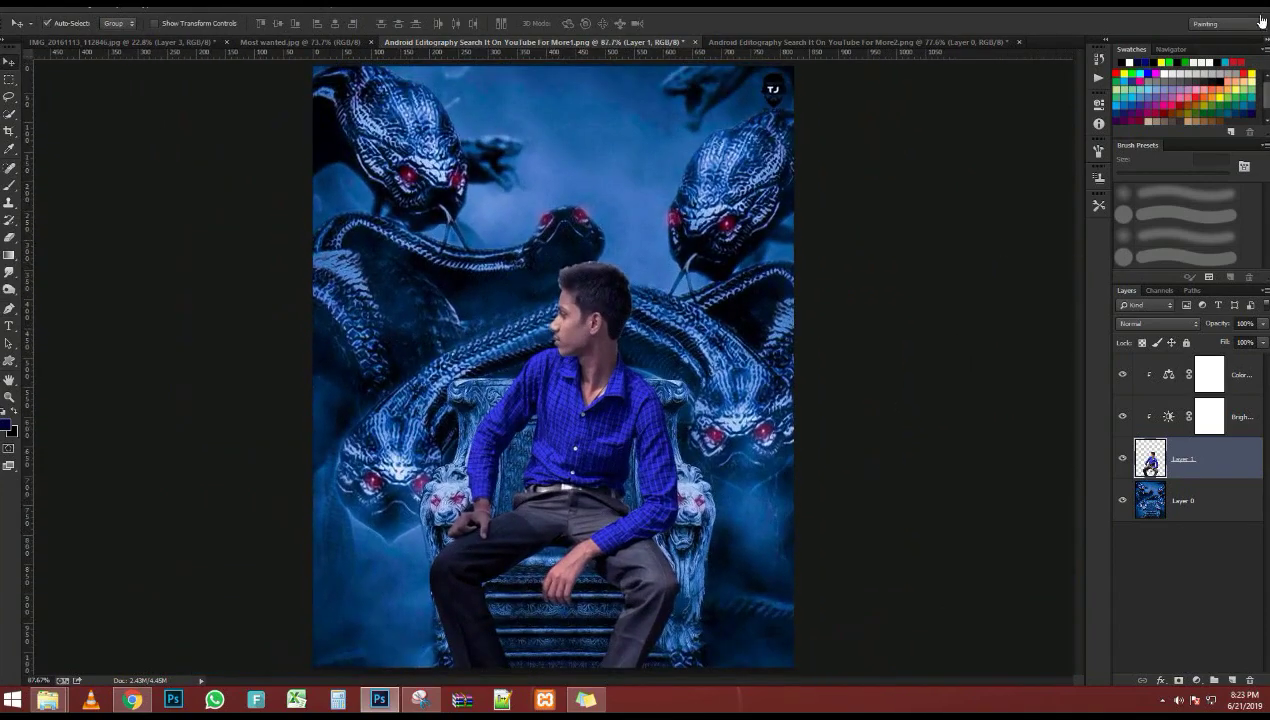
Smudge the man's hair upward into a fuller, softer shape using the Smudge tool at 36% strength with a 35 px brush
scroll(617, 281, "up", 5)
left_click(8, 272)
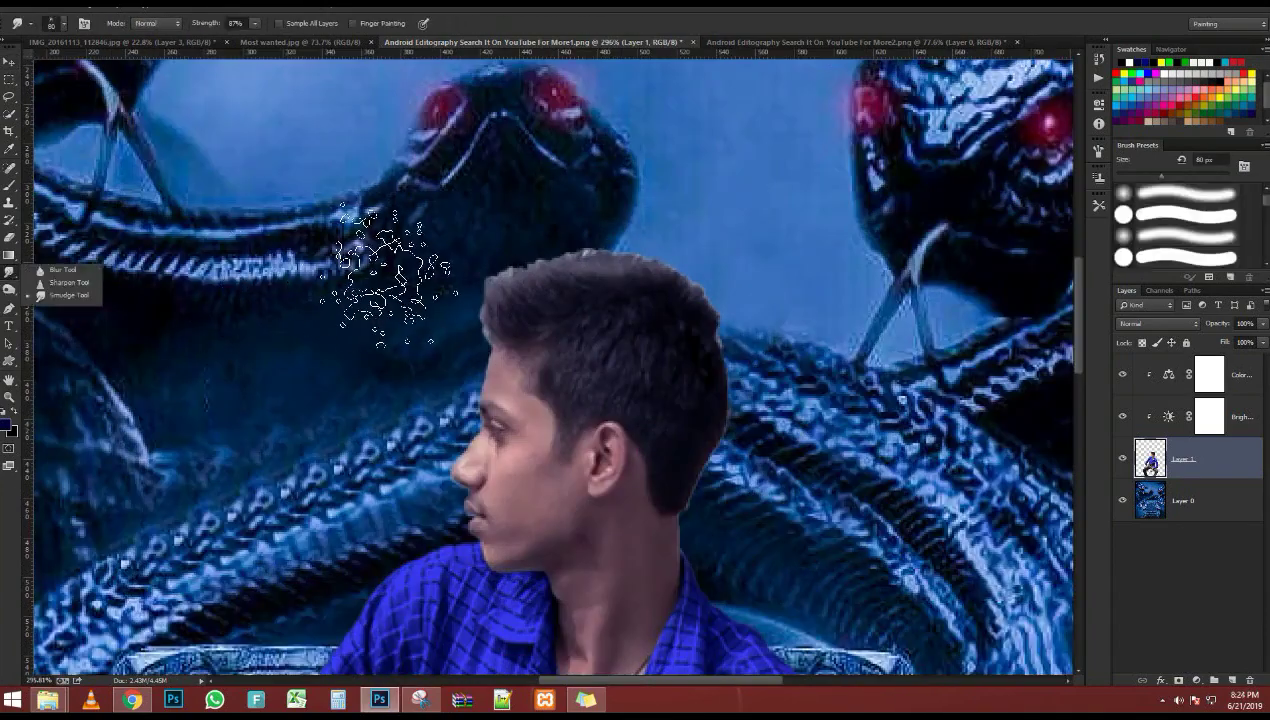
left_click(60, 294)
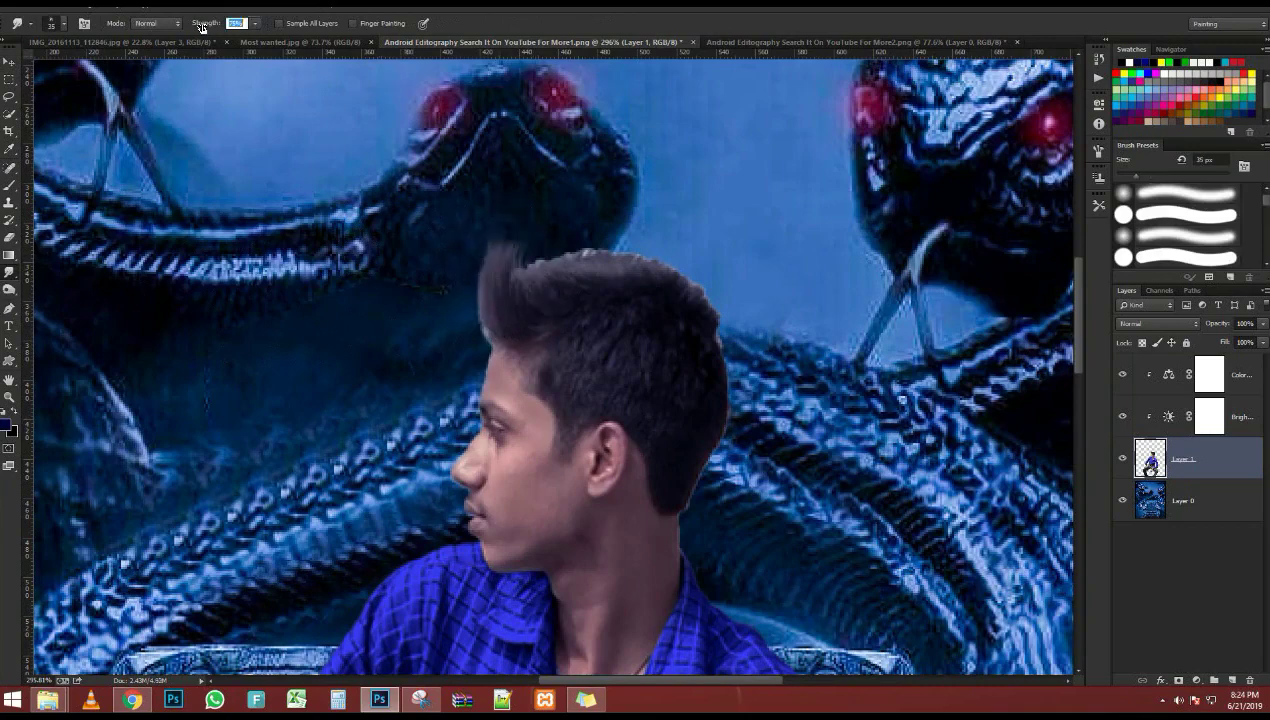
type("36")
scroll(478, 265, "up", 1)
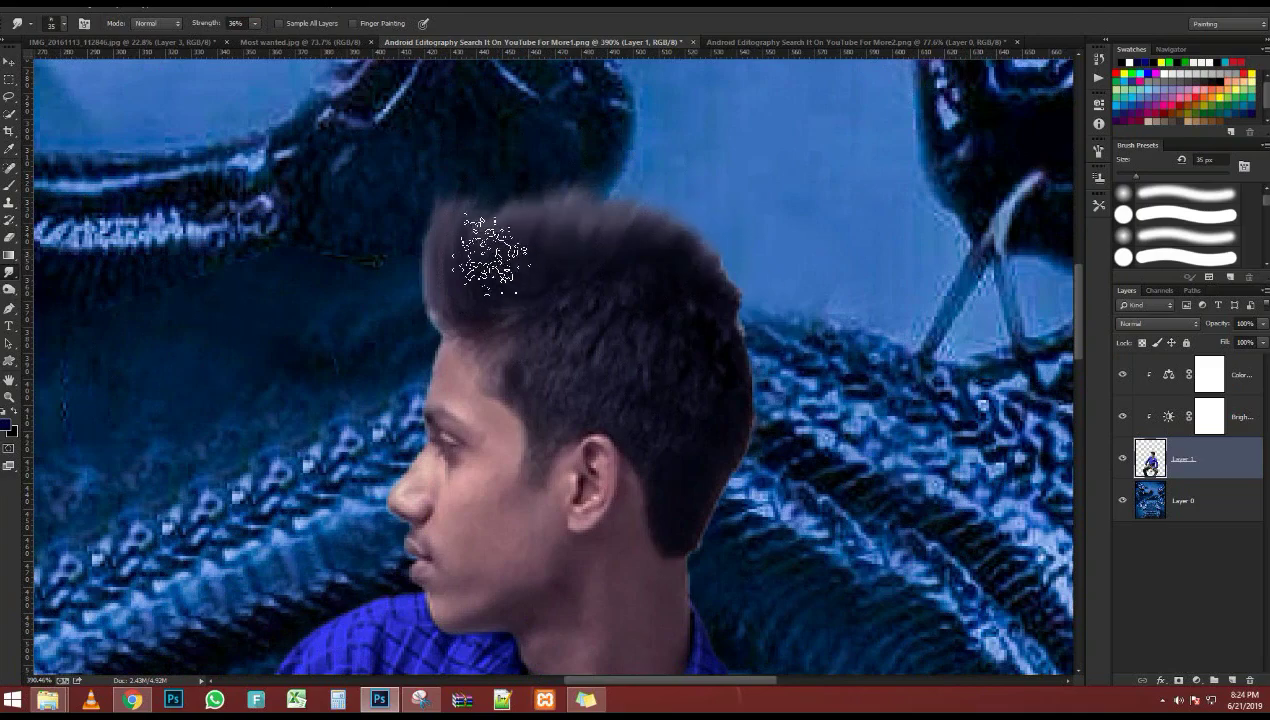
scroll(568, 283, "down", 4)
scroll(516, 300, "up", 2)
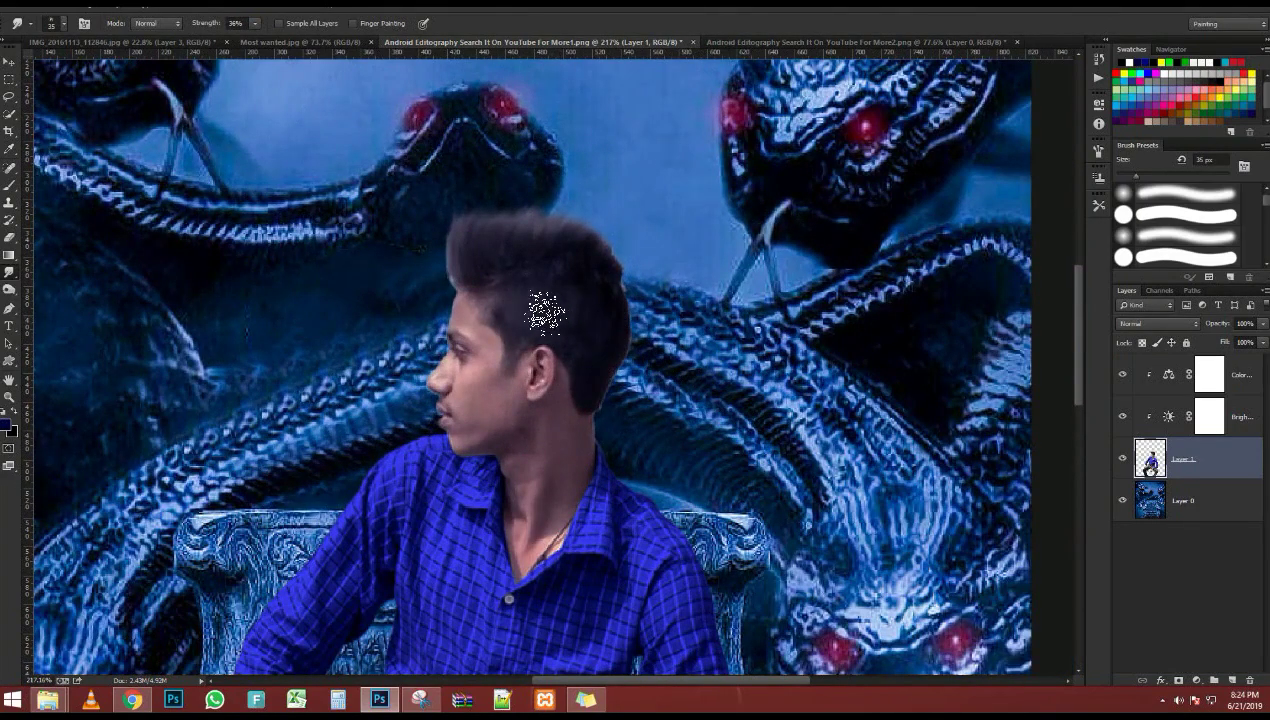
scroll(533, 340, "down", 5)
scroll(584, 280, "up", 5)
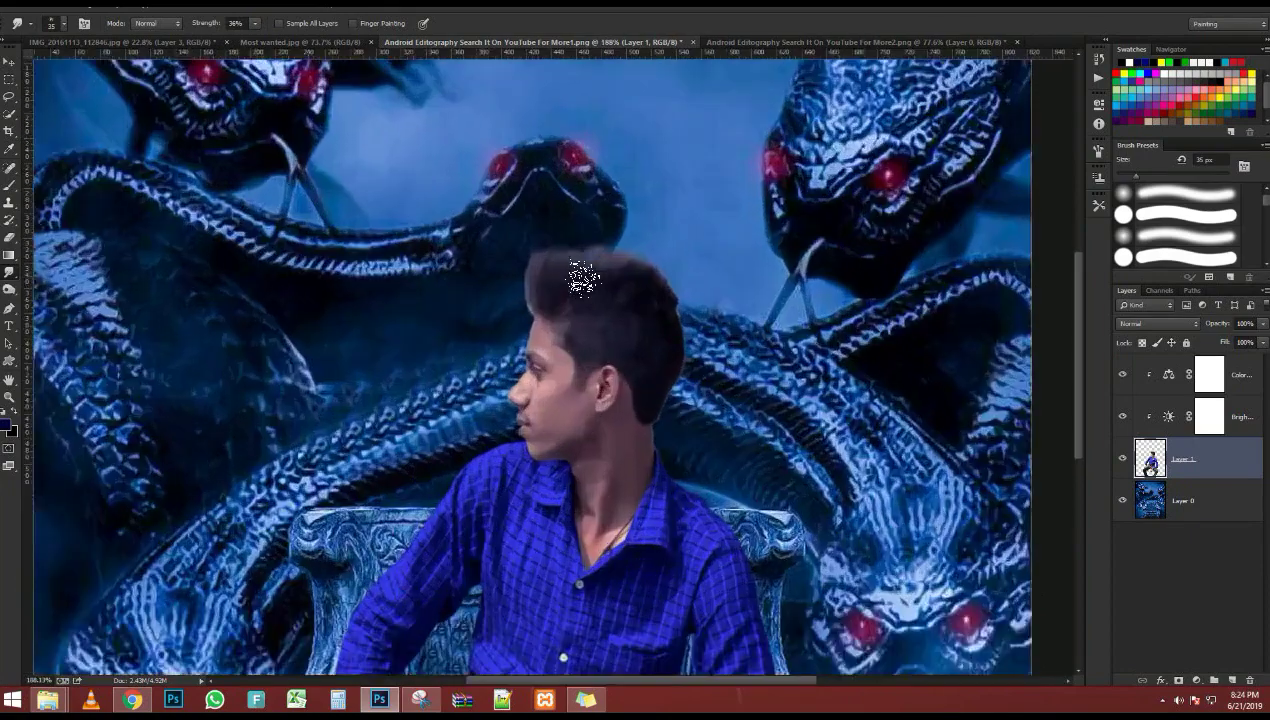
Create a new layer clipped to the man's layer and set the foreground colour to bright blue
key("p")
left_click(1232, 681)
scroll(561, 349, "up", 1)
scroll(527, 326, "down", 2)
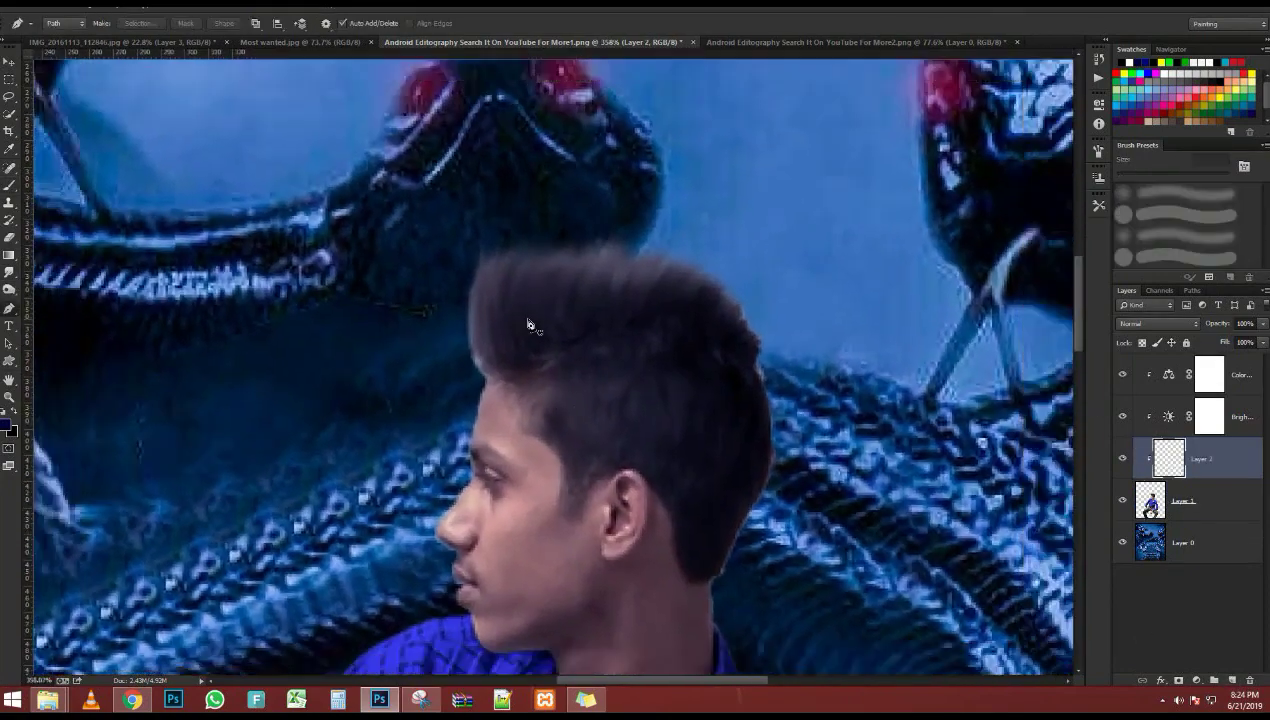
left_click(8, 427)
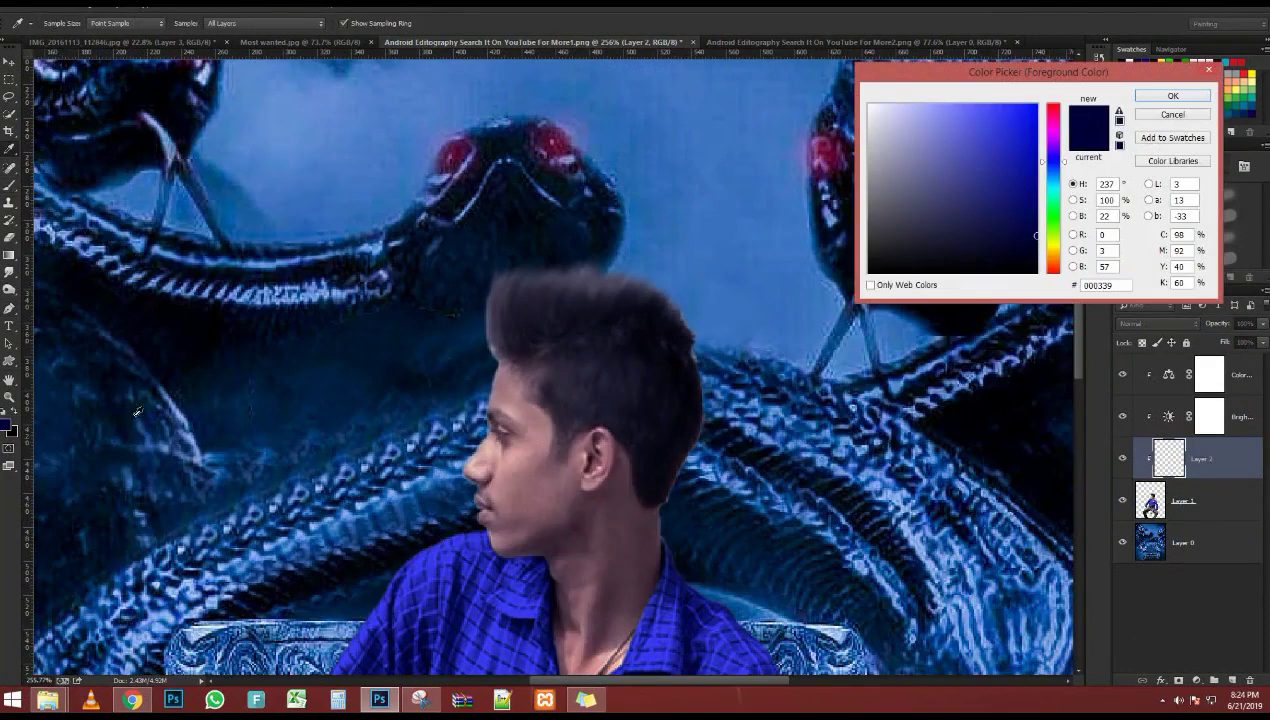
left_click(1160, 97)
key("b")
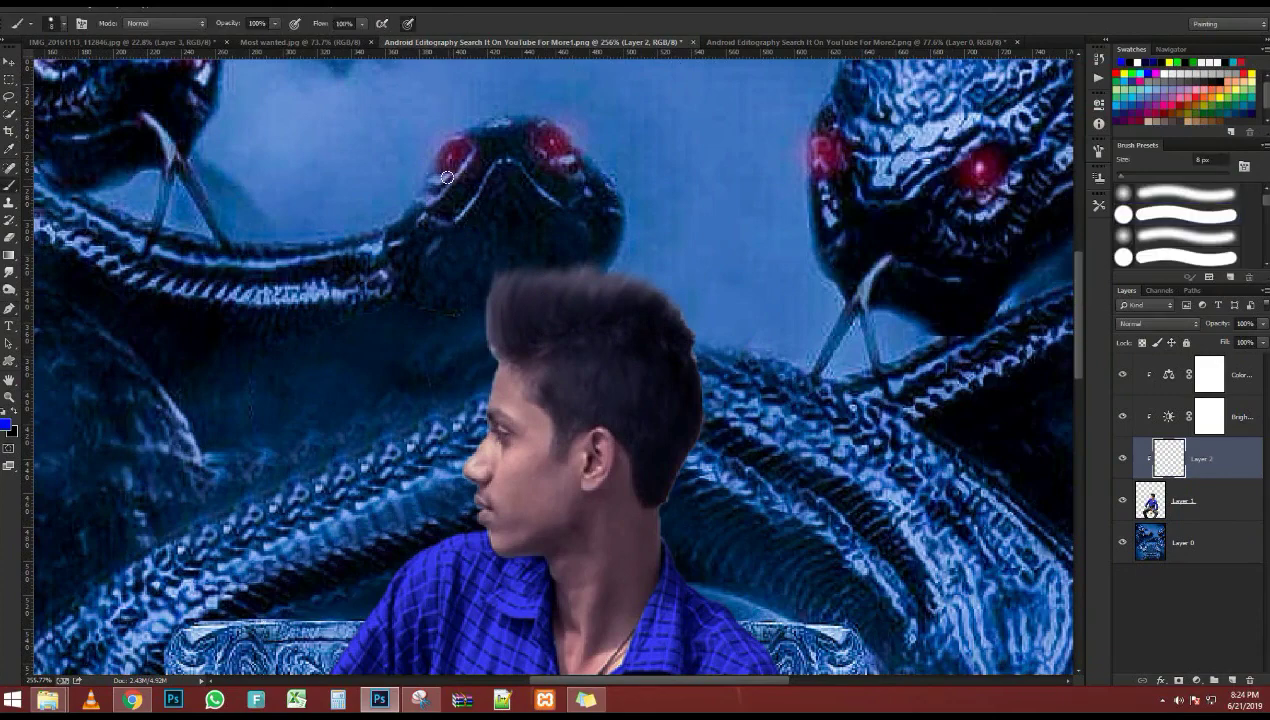
Trace a curved Pen path along the front edge of the man's hair and try stroking it in blue with the brush
key("p")
scroll(498, 354, "up", 2)
right_click(486, 267)
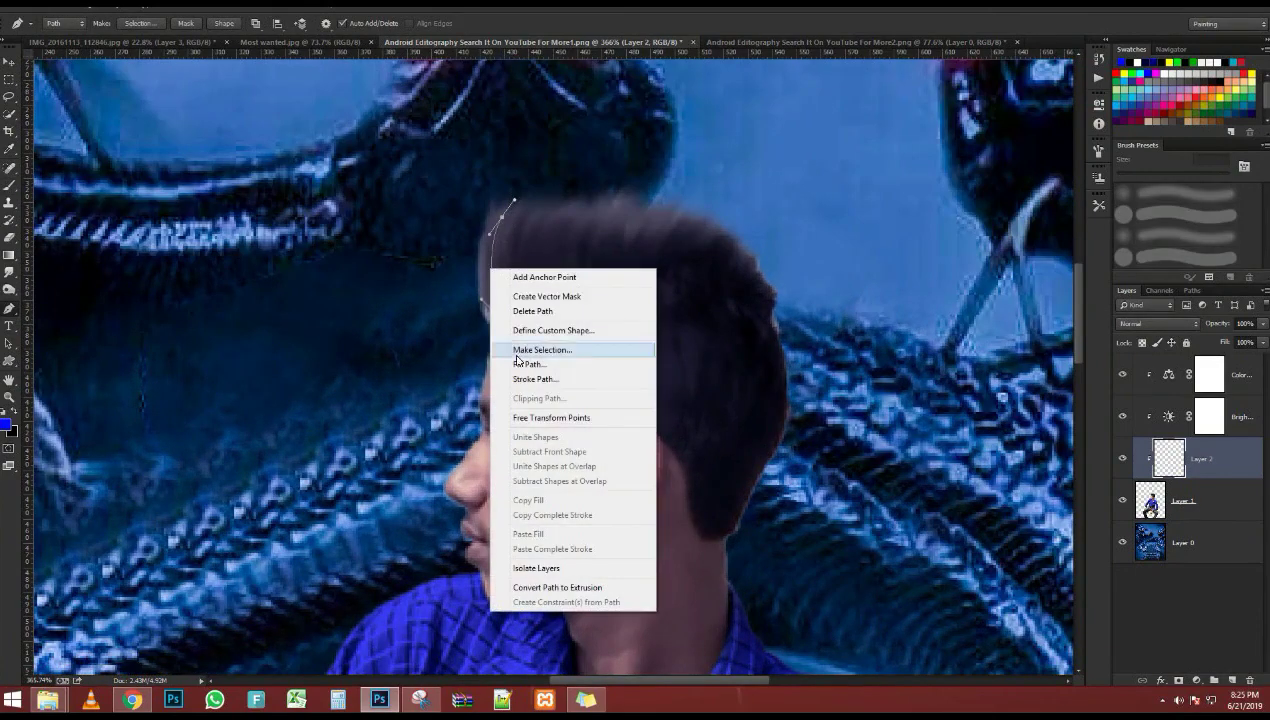
left_click(535, 378)
left_click(655, 233)
left_click(600, 250)
left_click(724, 232)
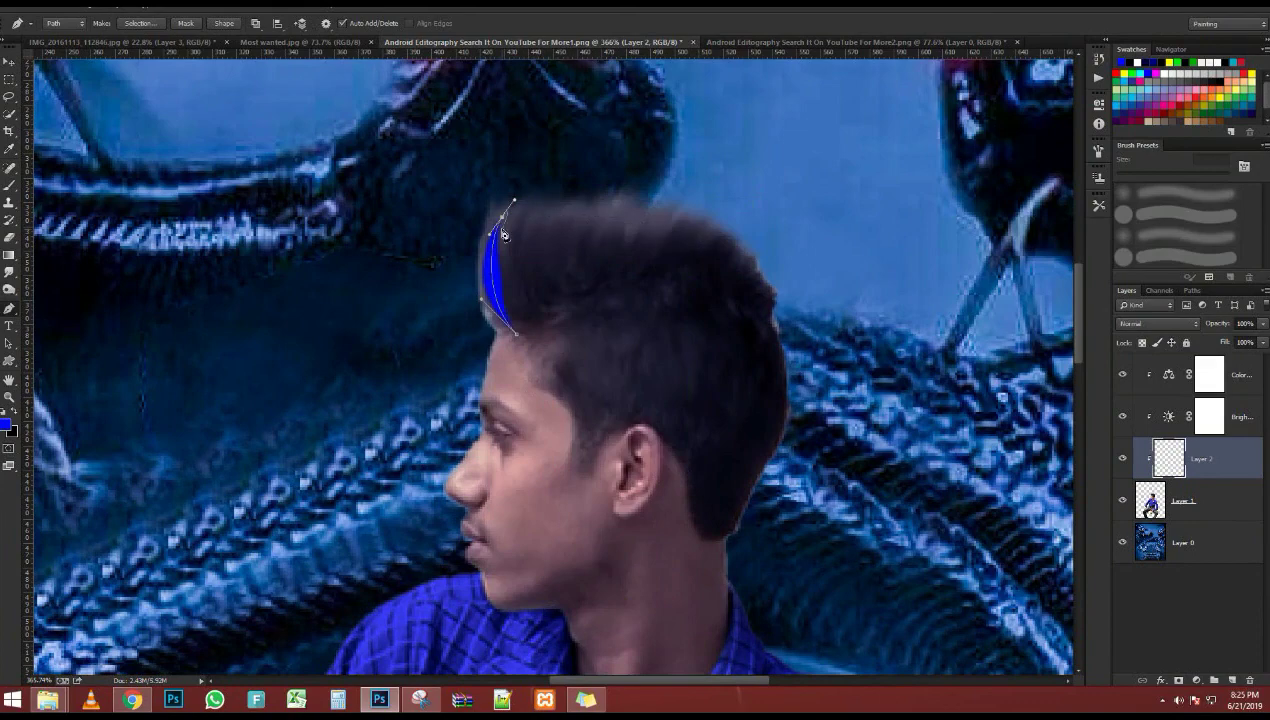
Try stroking the front hair path with a 39 px textured brush and undo the stroke
key("b")
right_click(611, 291)
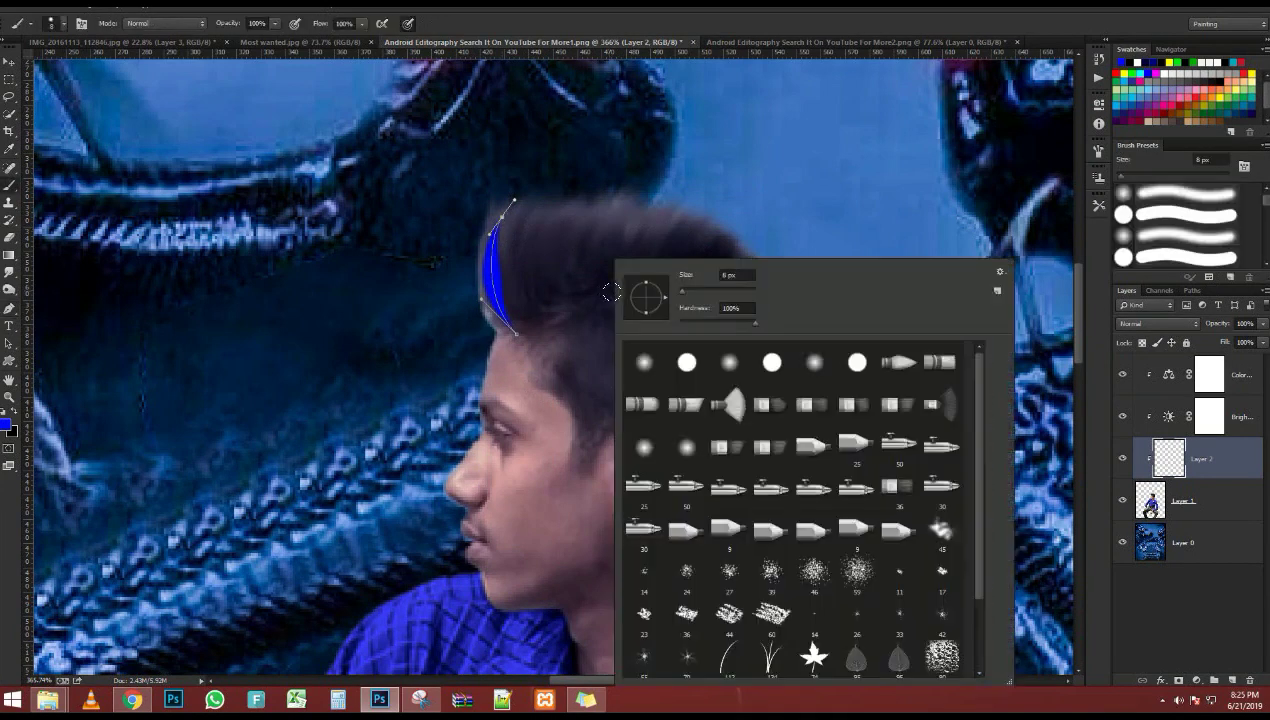
scroll(838, 551, "down", 1)
double_click(750, 541)
key("p")
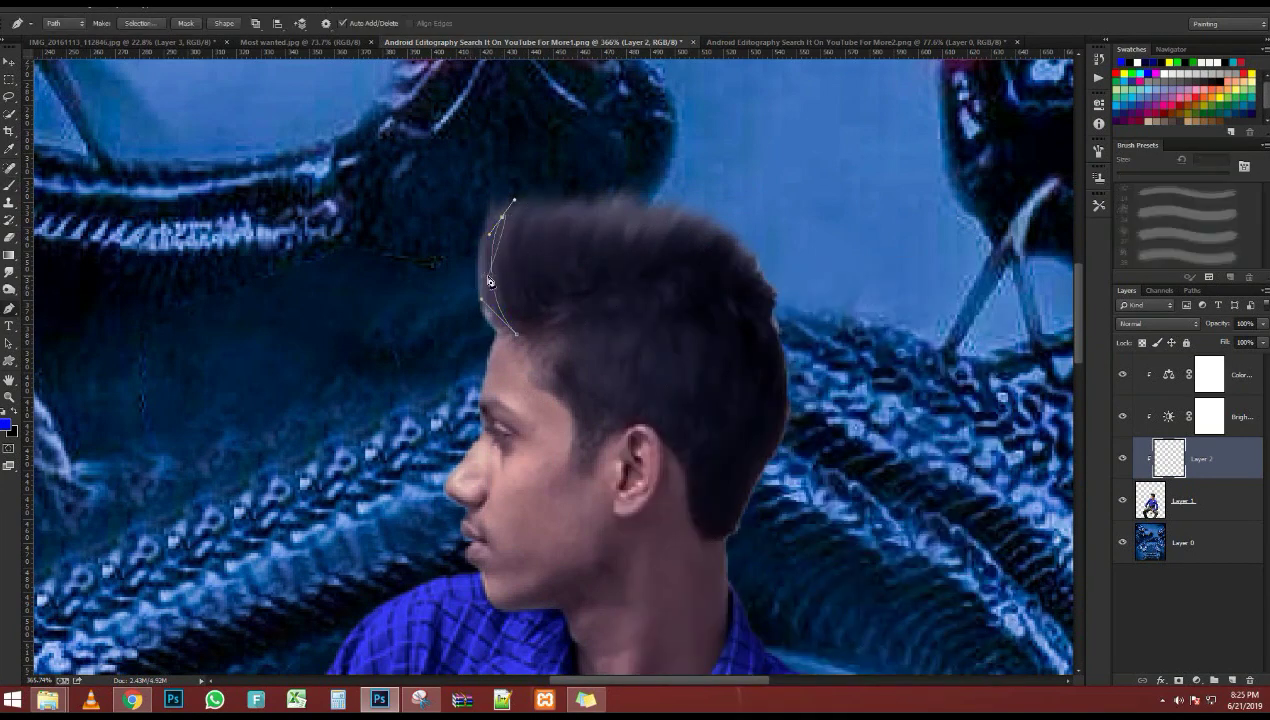
right_click(489, 281)
left_click(530, 366)
key("Return")
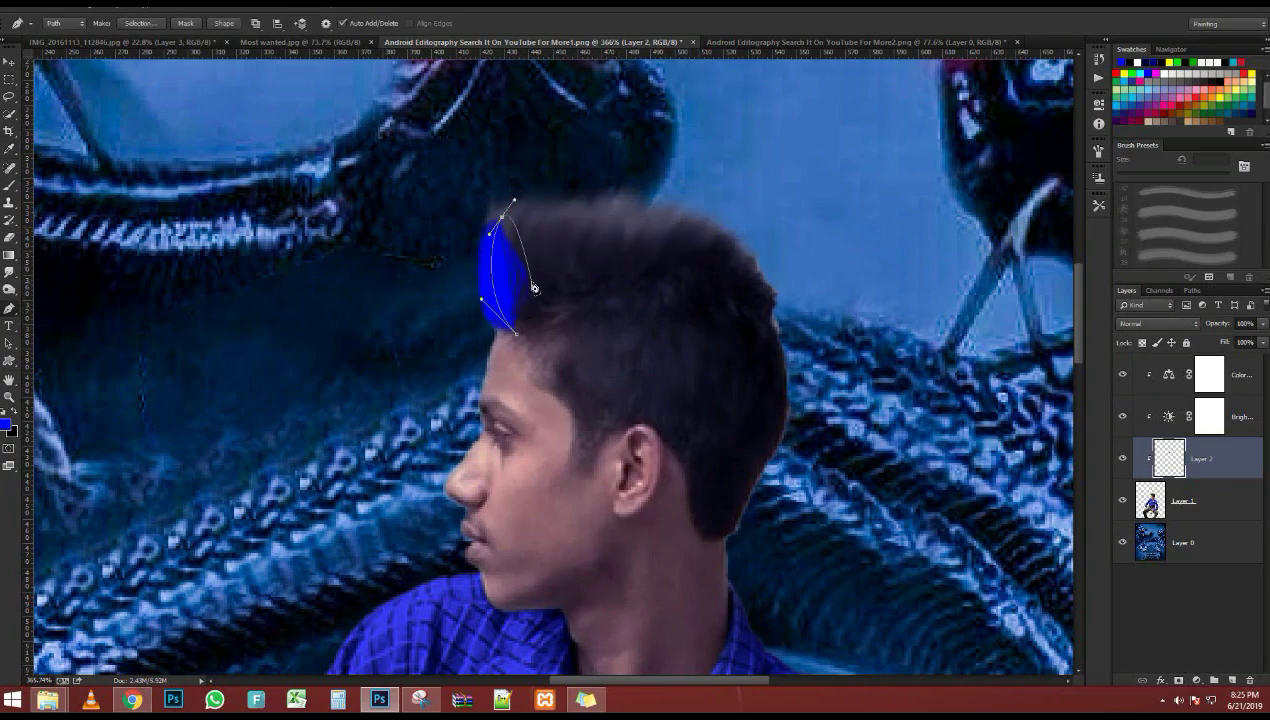
key("ctrl+z")
Replace the current brush presets with the Brush Deardoff dan Halis set
right_click(533, 285)
key("Escape")
key("b")
right_click(561, 311)
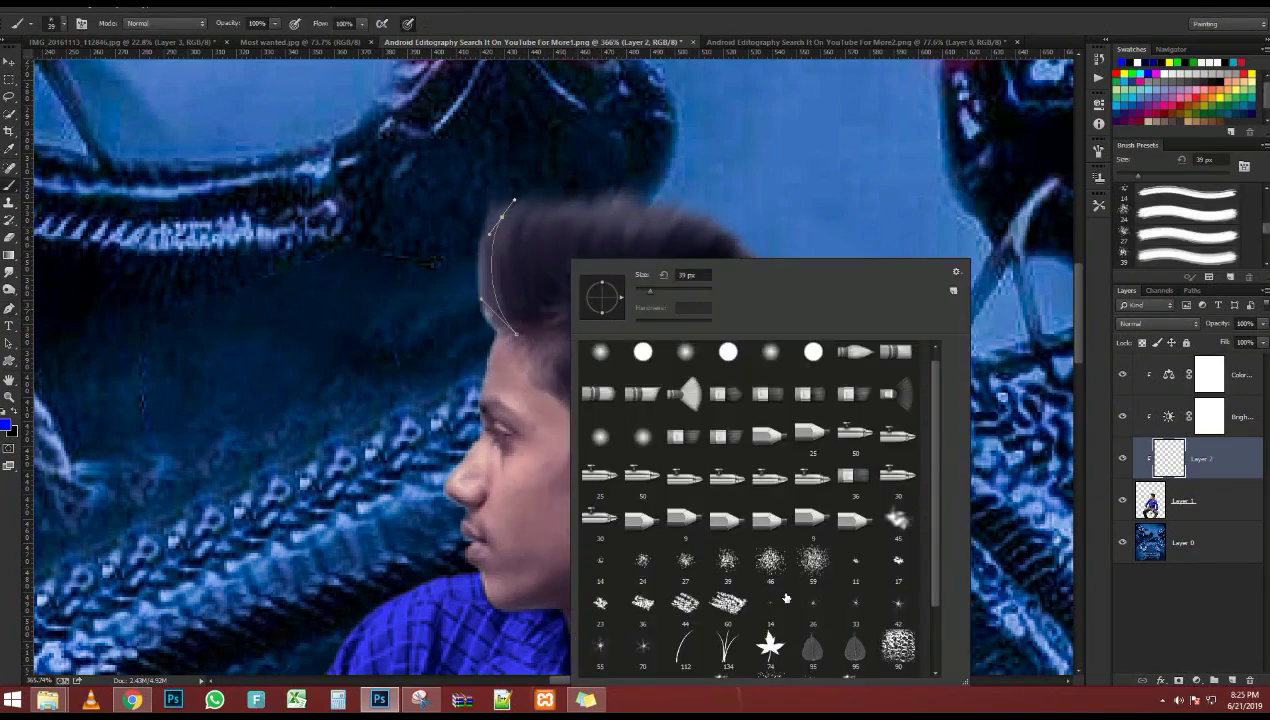
scroll(801, 552, "down", 2)
left_click(956, 271)
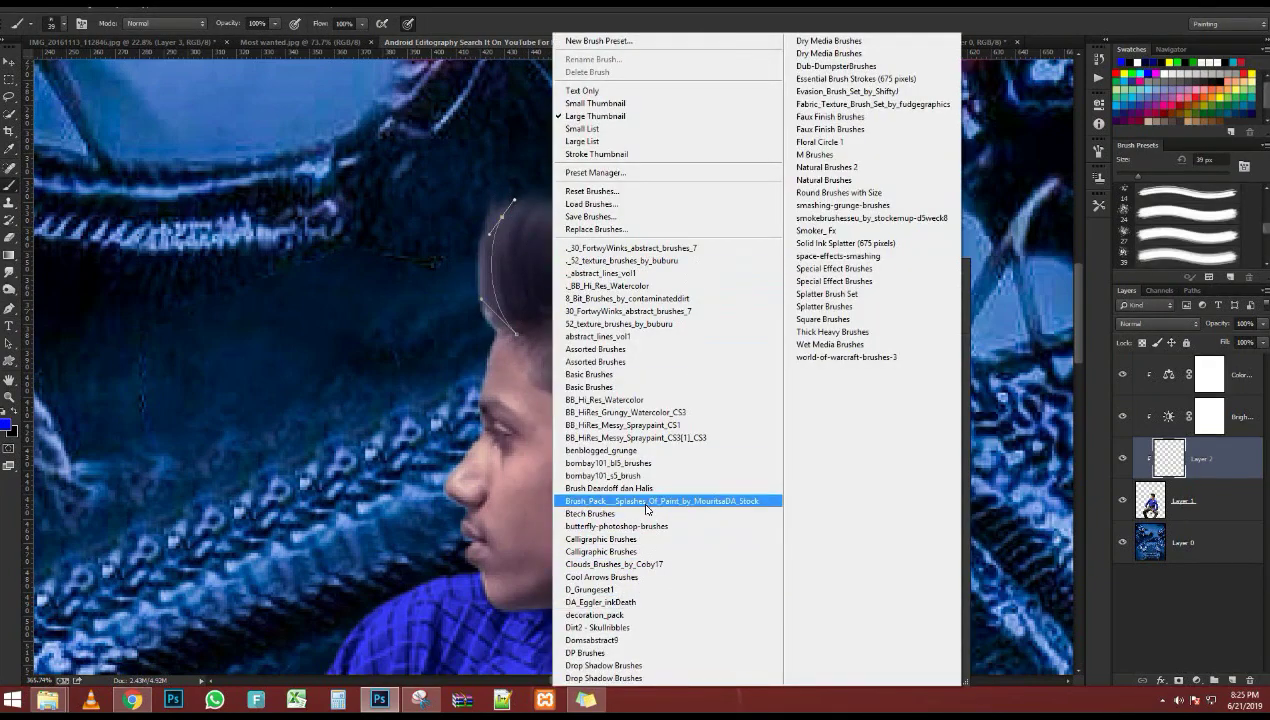
left_click(646, 512)
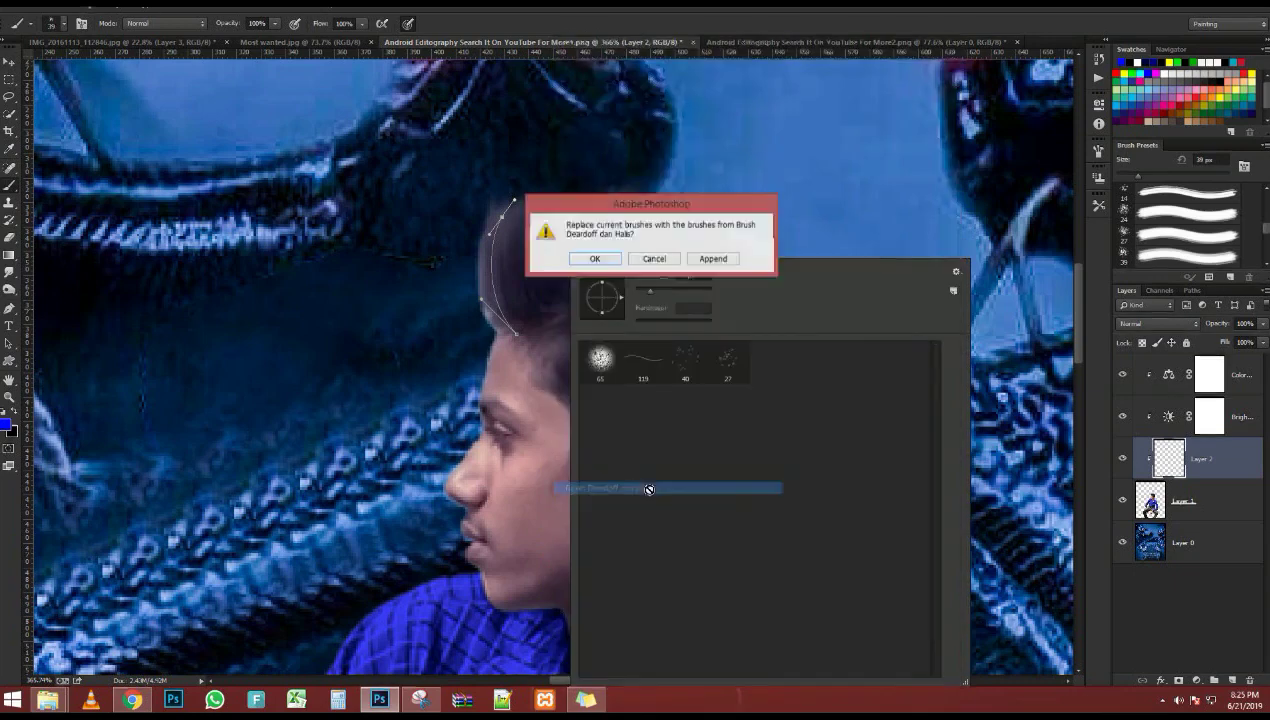
key("Return")
Stroke the front hair path using the Brush with Simulate Pressure enabled and clear the path
key("p")
right_click(530, 290)
left_click(587, 383)
left_click(587, 383)
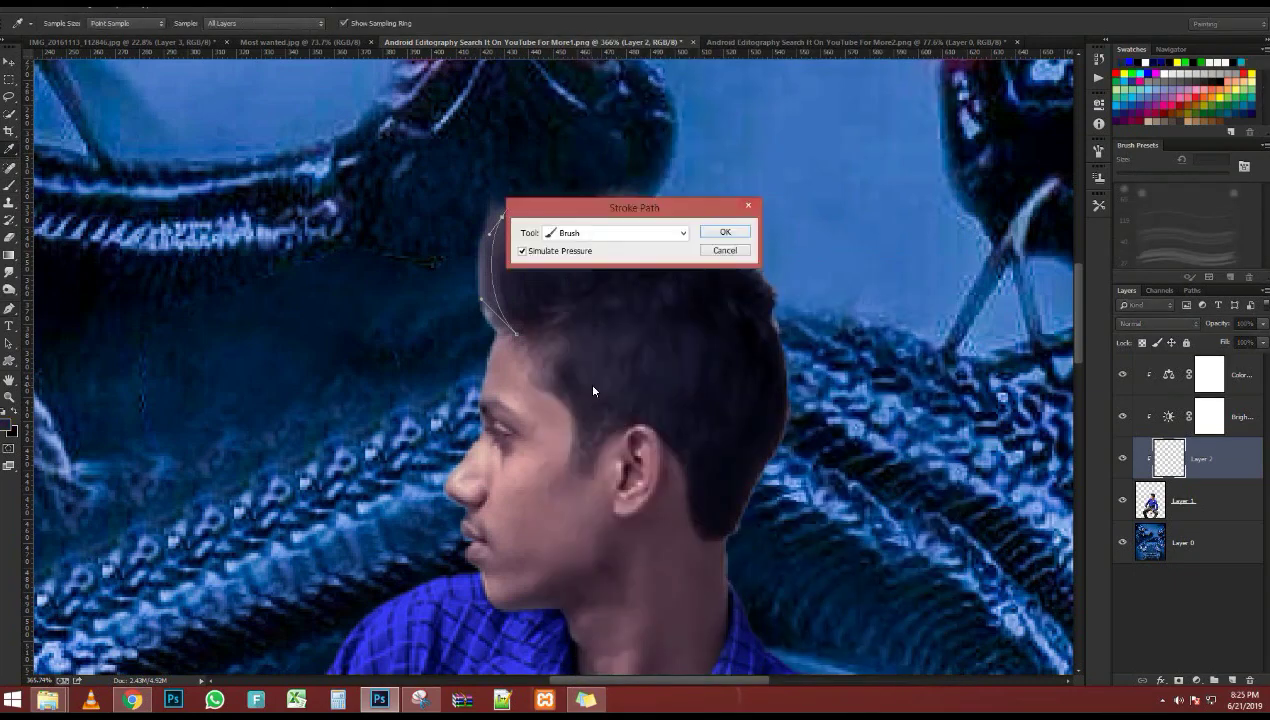
key("Return")
key("Return")
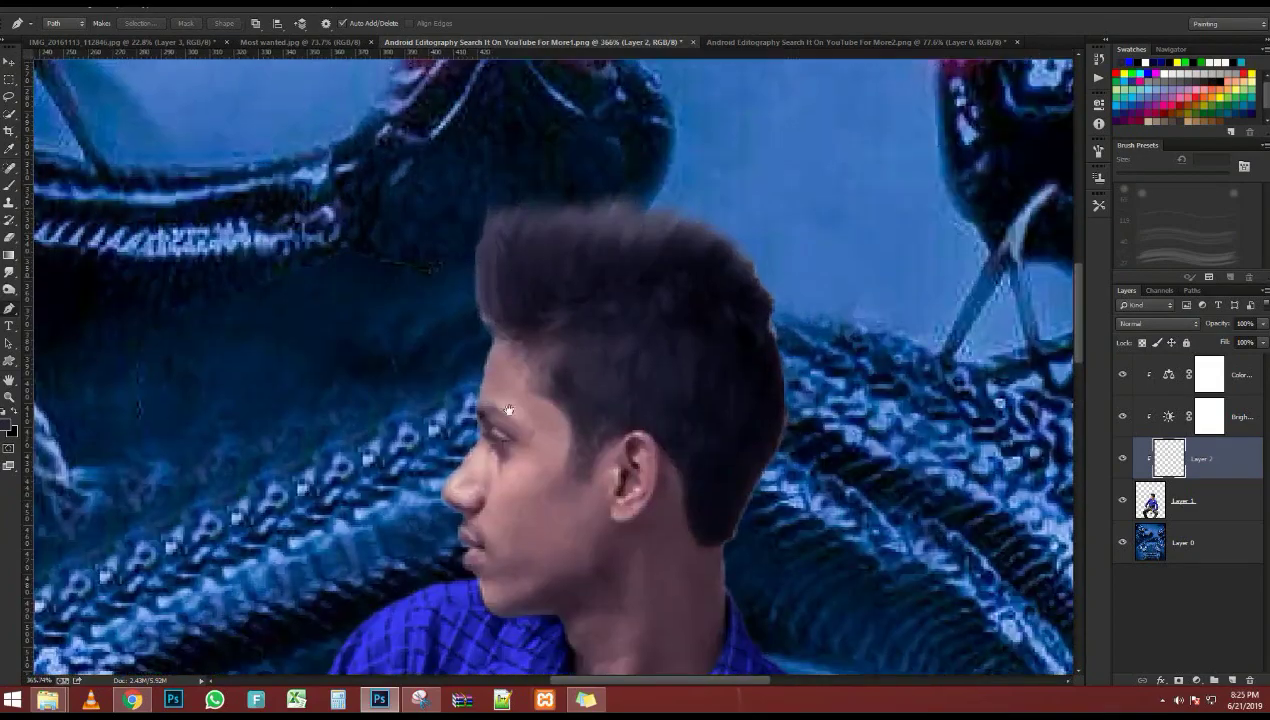
Set the foreground to dark red and paint fine streaks in the front of the hair by stroking curved Pen paths
left_click_drag(507, 414, 505, 552)
left_click(6, 425)
left_click(1031, 159)
left_click(1053, 105)
left_click(1036, 177)
left_click(1172, 95)
key("p")
scroll(533, 437, "up", 2)
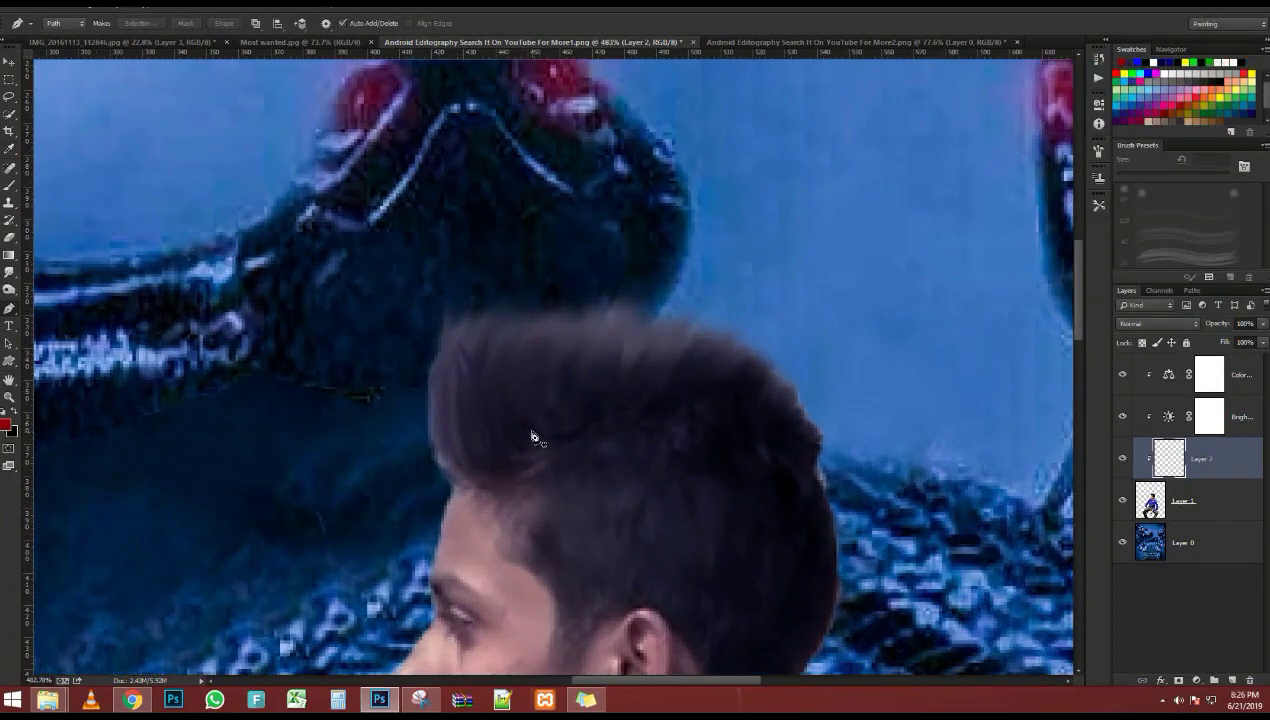
right_click(515, 327)
left_click(578, 283)
key("Return")
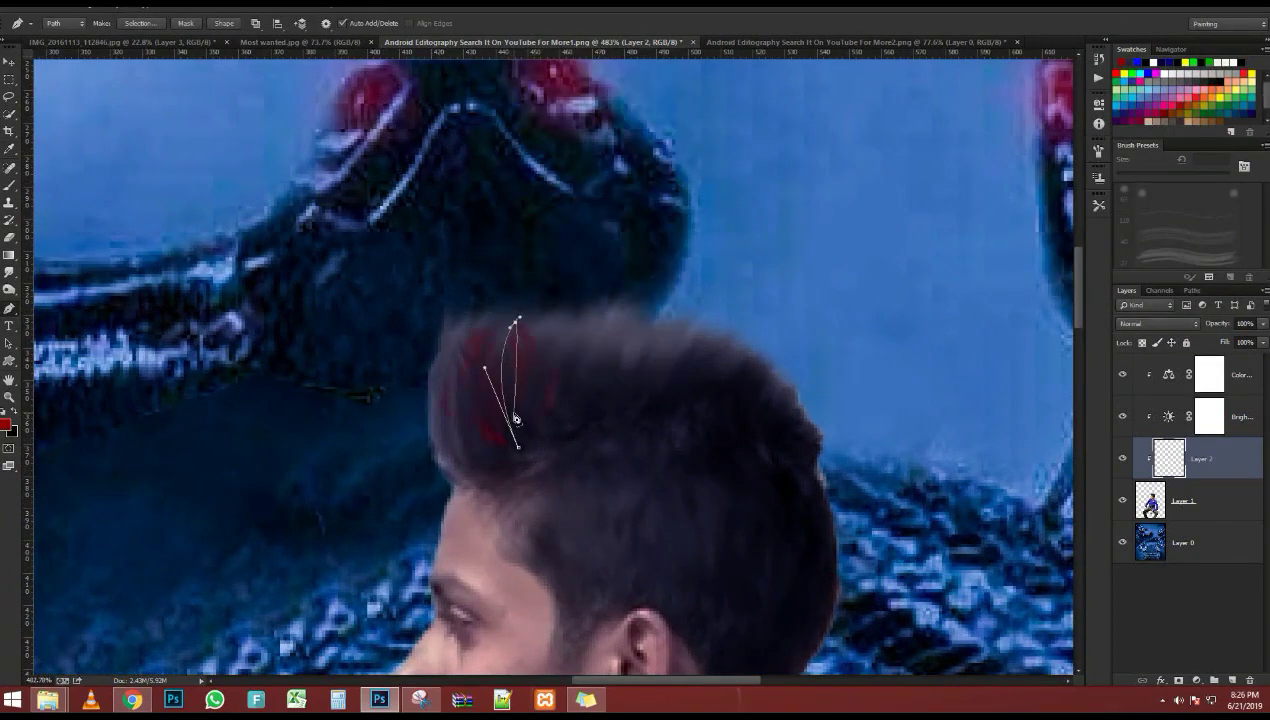
Choose the 27 px scattered brush preset from the loaded set for the hair streaks
scroll(566, 388, "down", 5)
scroll(566, 388, "up", 3)
key("b")
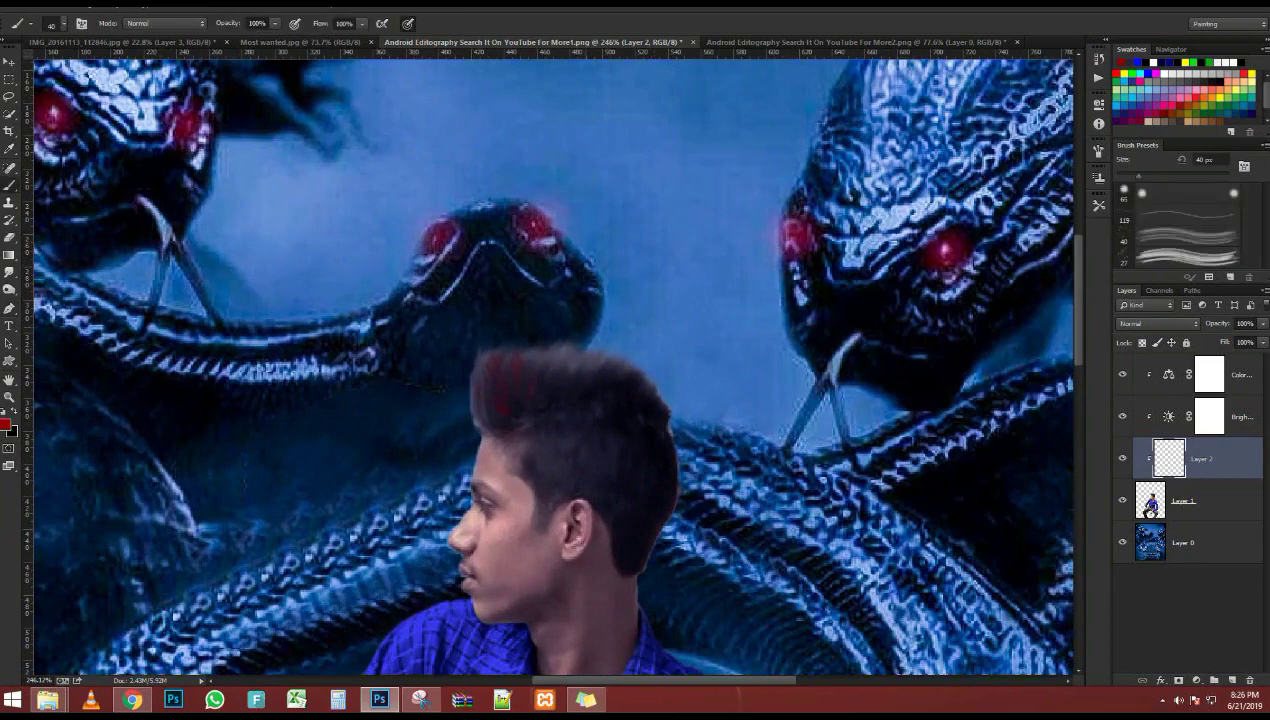
right_click(530, 385)
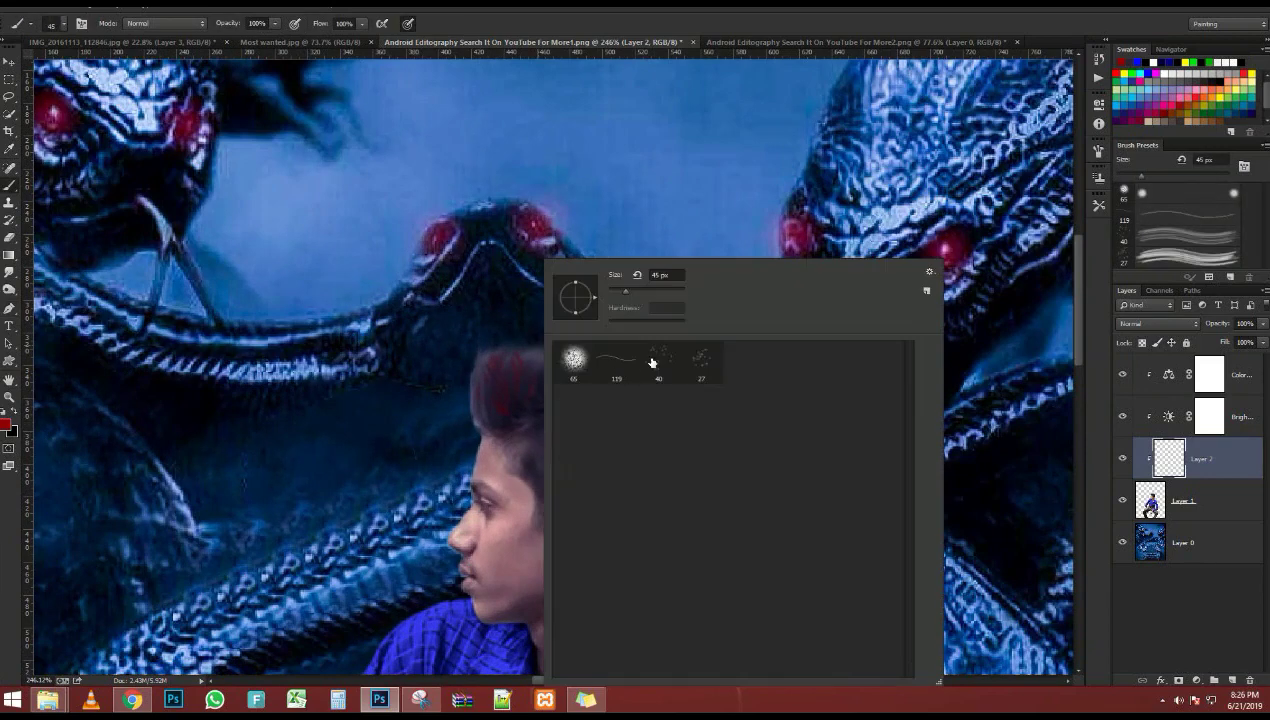
double_click(697, 362)
key("p")
scroll(466, 451, "up", 2)
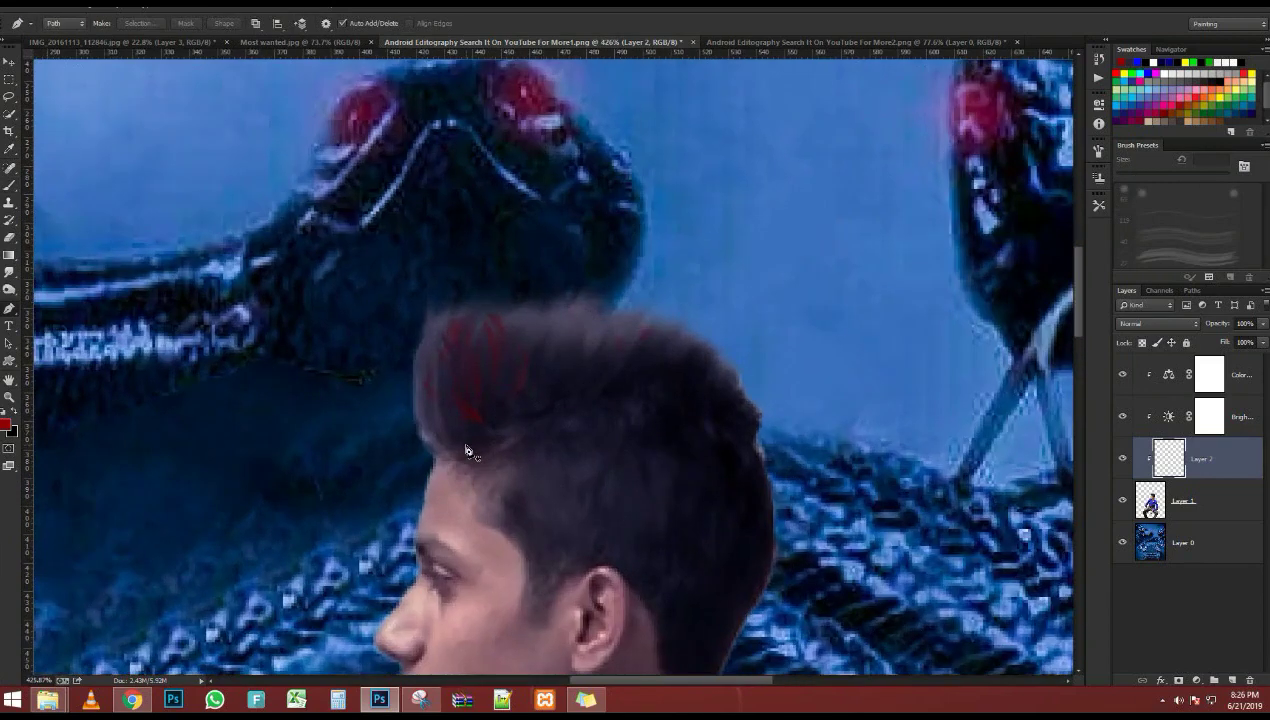
Trace a path along the front edge of the hair and stroke it in green with the brush
left_click_drag(438, 333, 454, 316)
left_click(6, 425)
left_click(1055, 216)
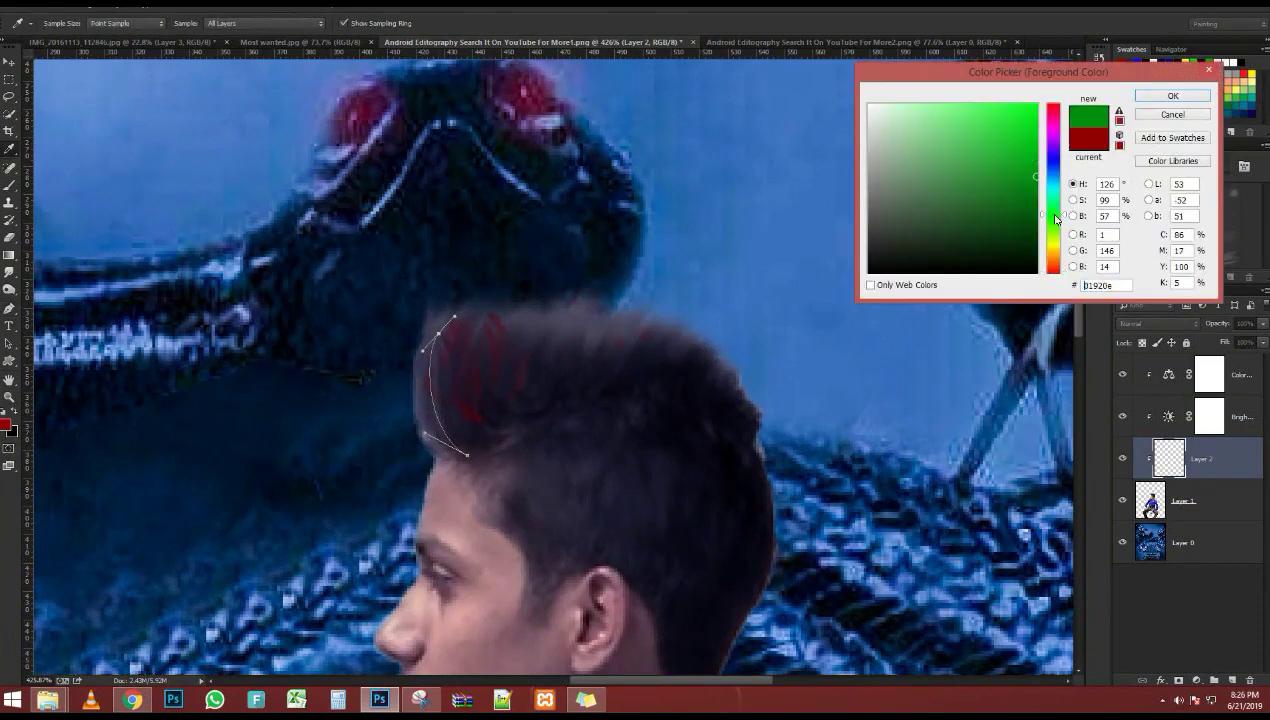
left_click(1173, 95)
right_click(455, 378)
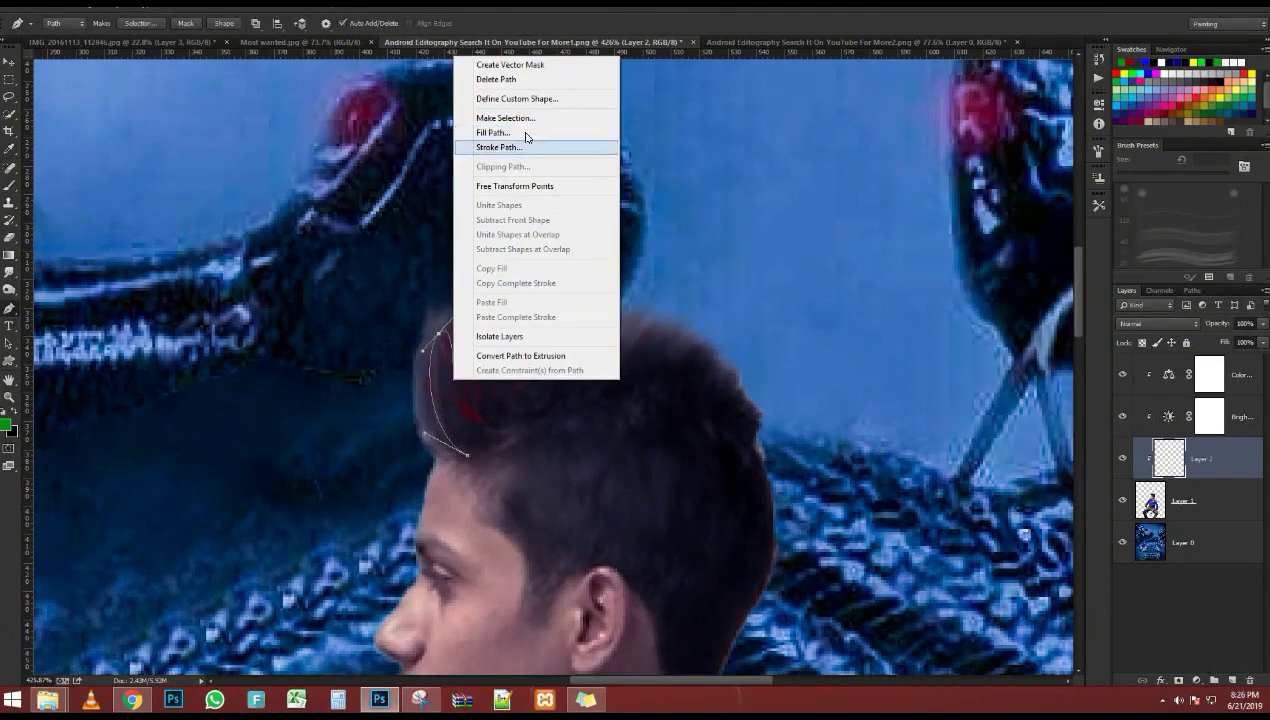
left_click(524, 147)
left_click(726, 232)
key("Return")
Smudge the green and red streaks into the hair using the Smudge tool at 57% strength with a 20 px brush
scroll(475, 358, "down", 4)
scroll(403, 379, "up", 3)
key("b")
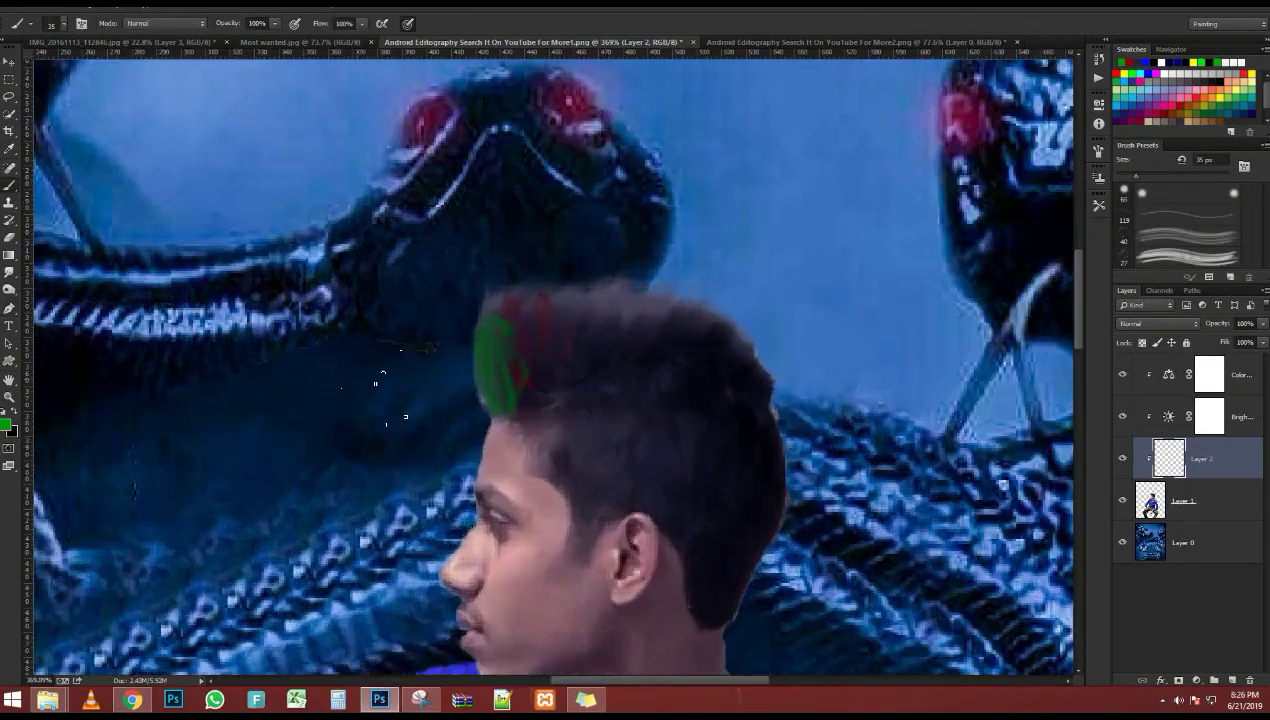
key("bracketright")
key("bracketright")
key("bracketright")
scroll(460, 355, "up", 1)
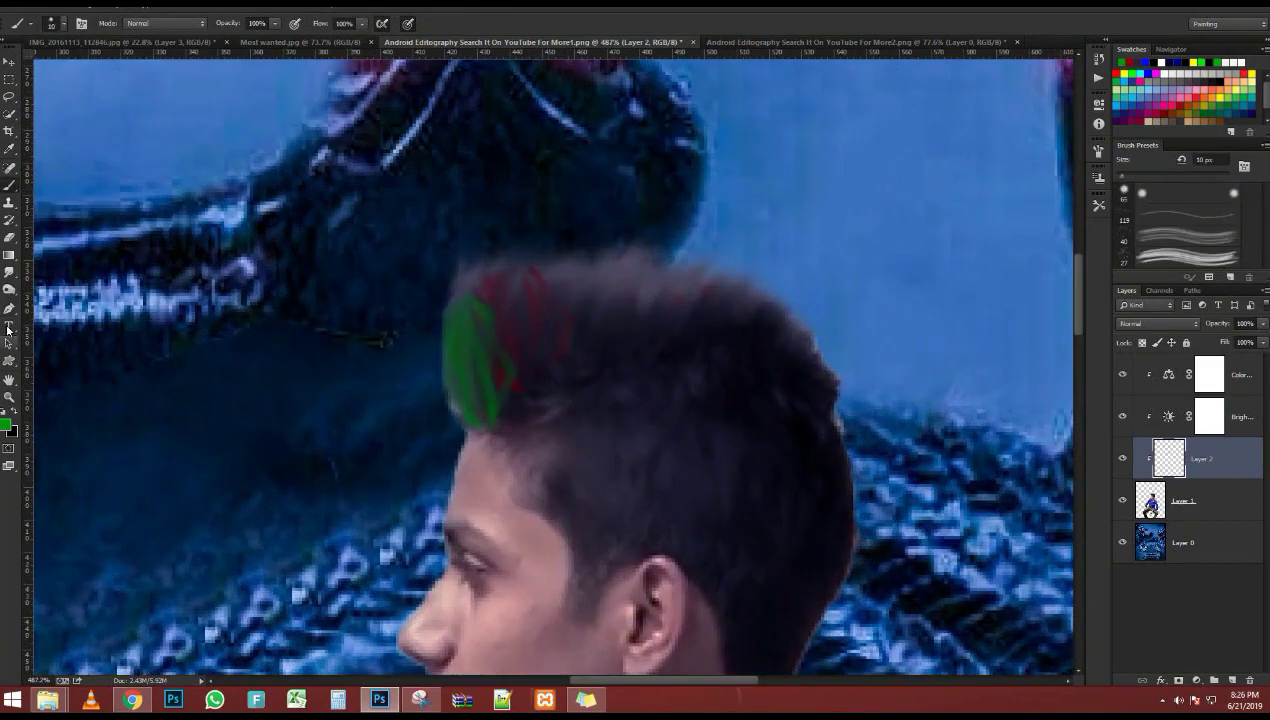
scroll(507, 345, "down", 1)
key("bracketleft")
key("bracketleft")
key("bracketleft")
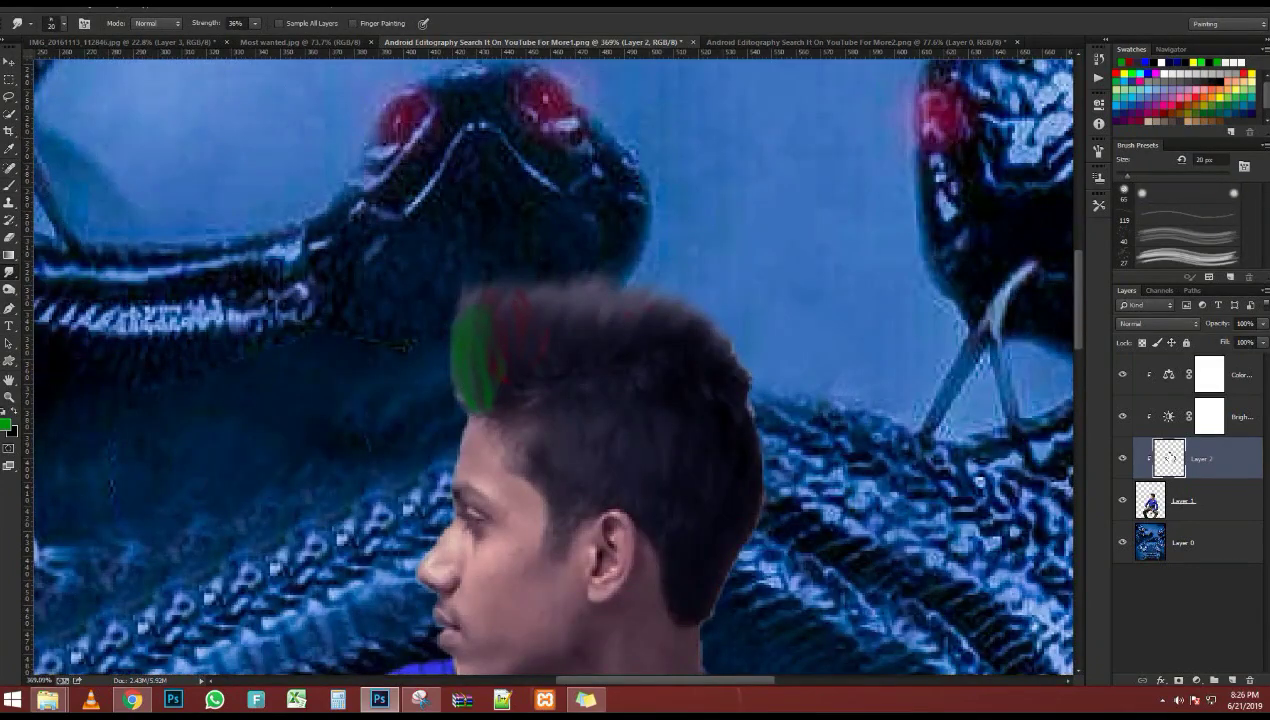
scroll(570, 360, "up", 1)
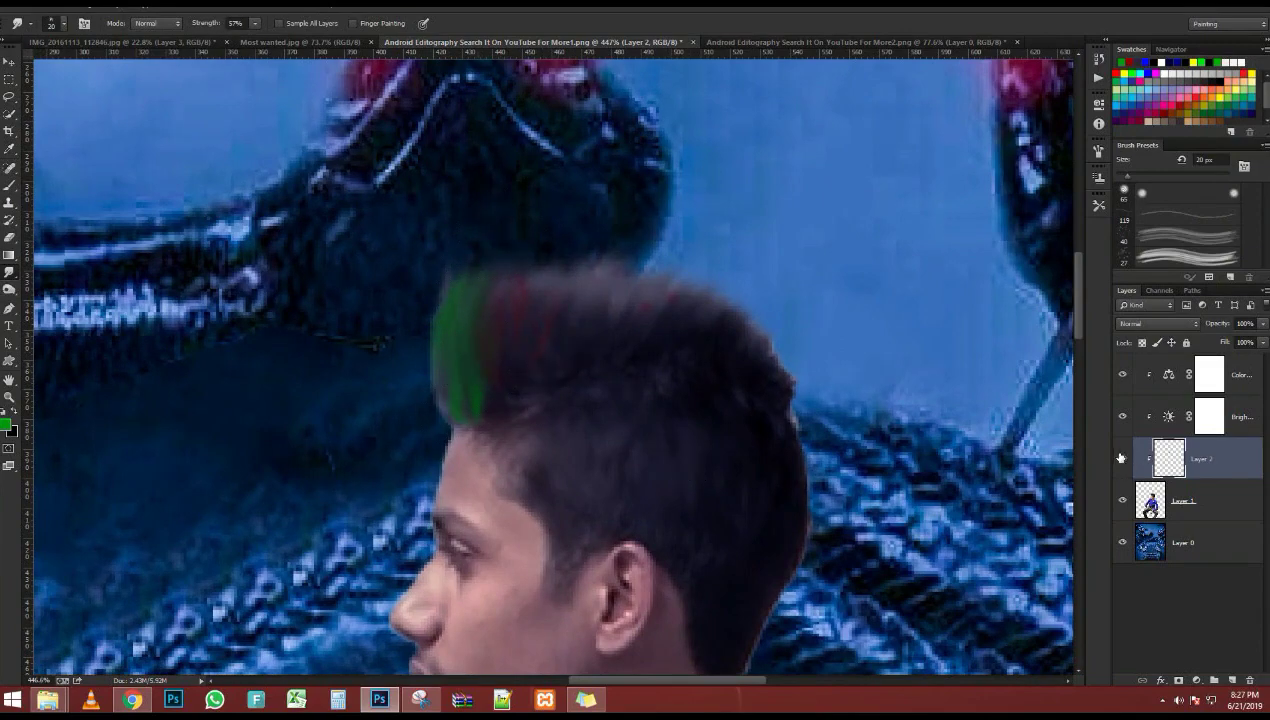
Load the painted streaks on Layer 2 as a selection, soften them into the hair and clear the selection
left_click(1169, 463, "ctrl")
double_click(1169, 463)
key("Escape")
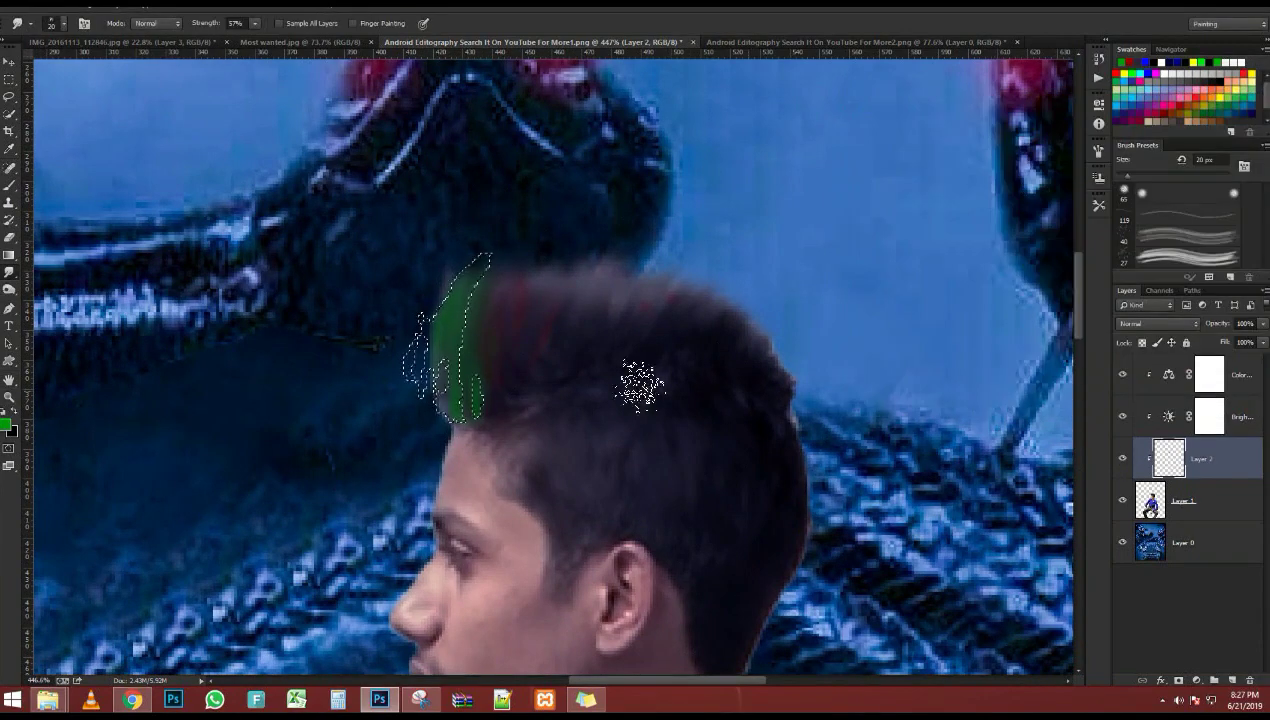
scroll(485, 397, "down", 10)
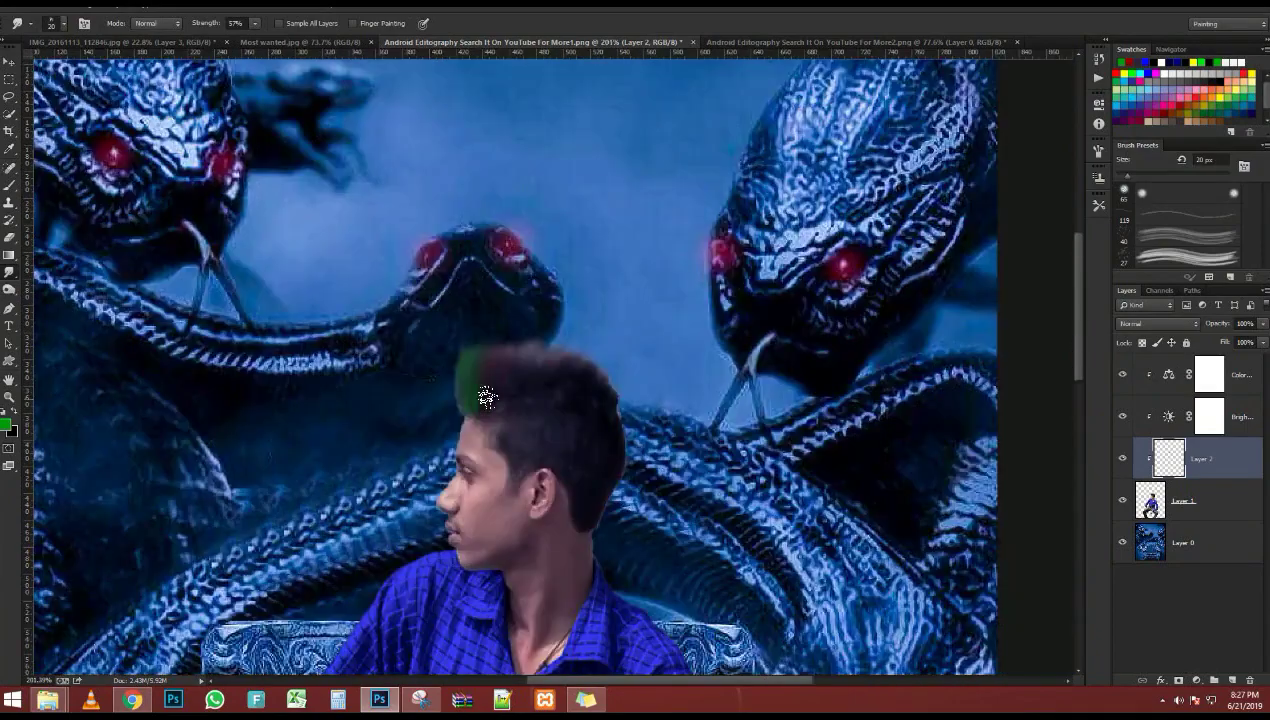
scroll(611, 265, "up", 8)
Set the foreground colour to yellow for the next hair streak
key("b")
left_click(7, 424)
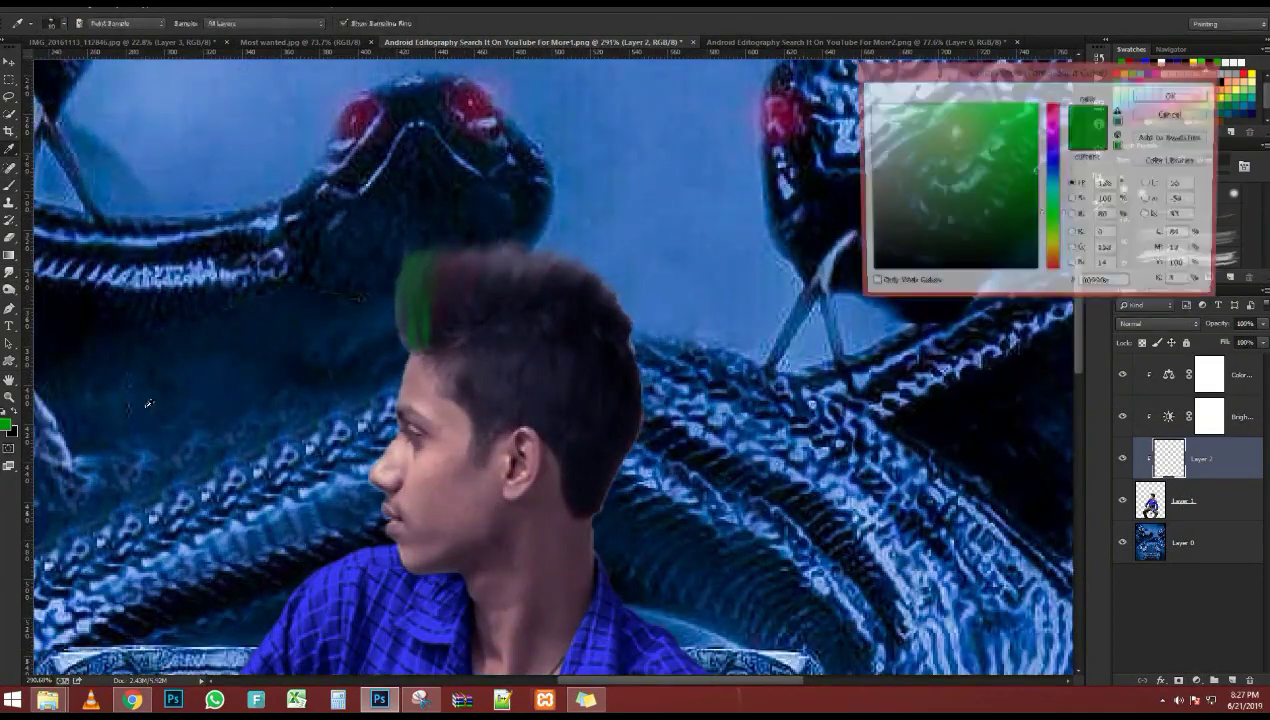
left_click_drag(1055, 221, 1055, 242)
left_click(1054, 105)
left_click(1030, 121)
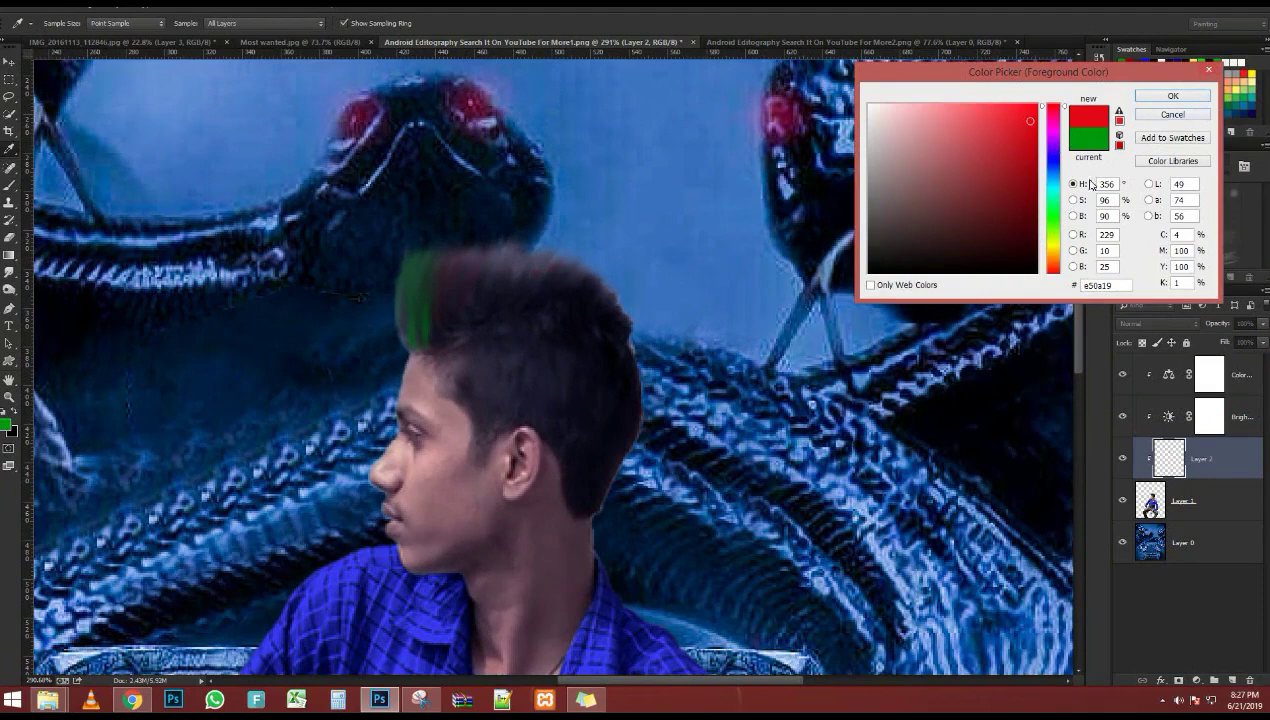
left_click(1052, 240)
key("Return")
Trace a curved Pen path through the hair behind the red streaks and try stroking it with the brush
scroll(363, 250, "up", 1)
key("p")
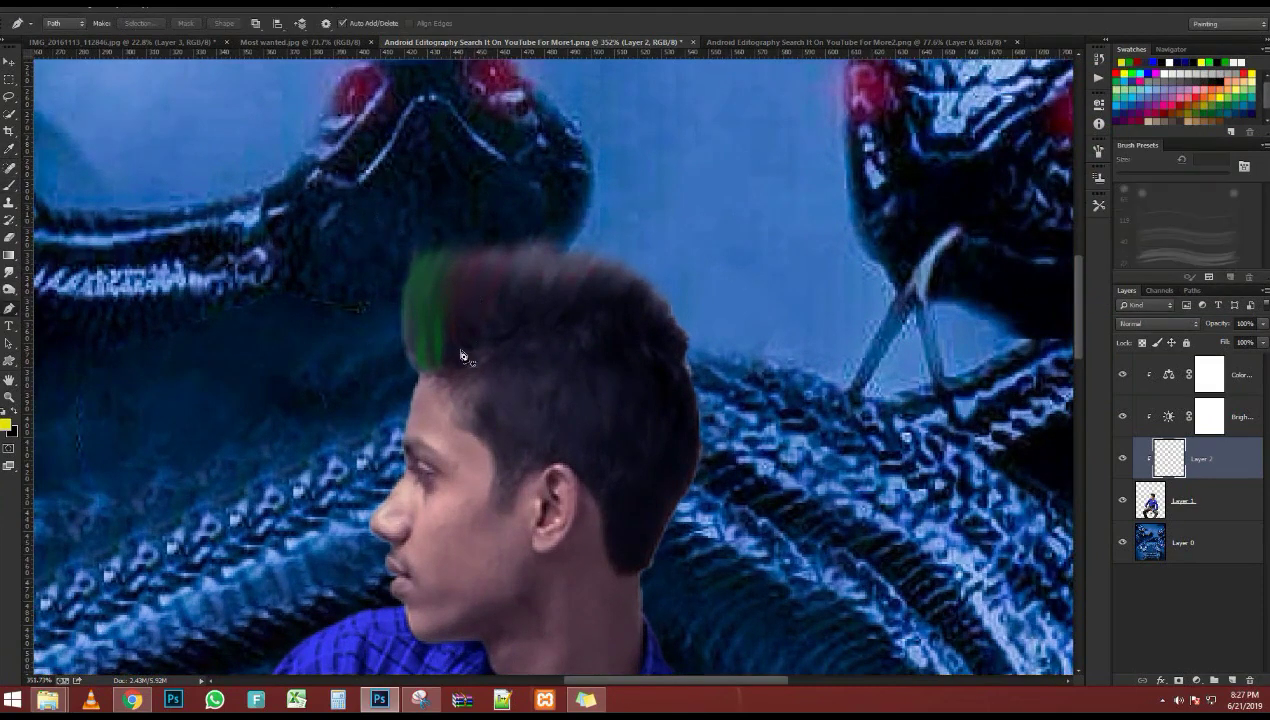
left_click(514, 257)
right_click(505, 287)
double_click(556, 378)
key("Return")
right_click(493, 310)
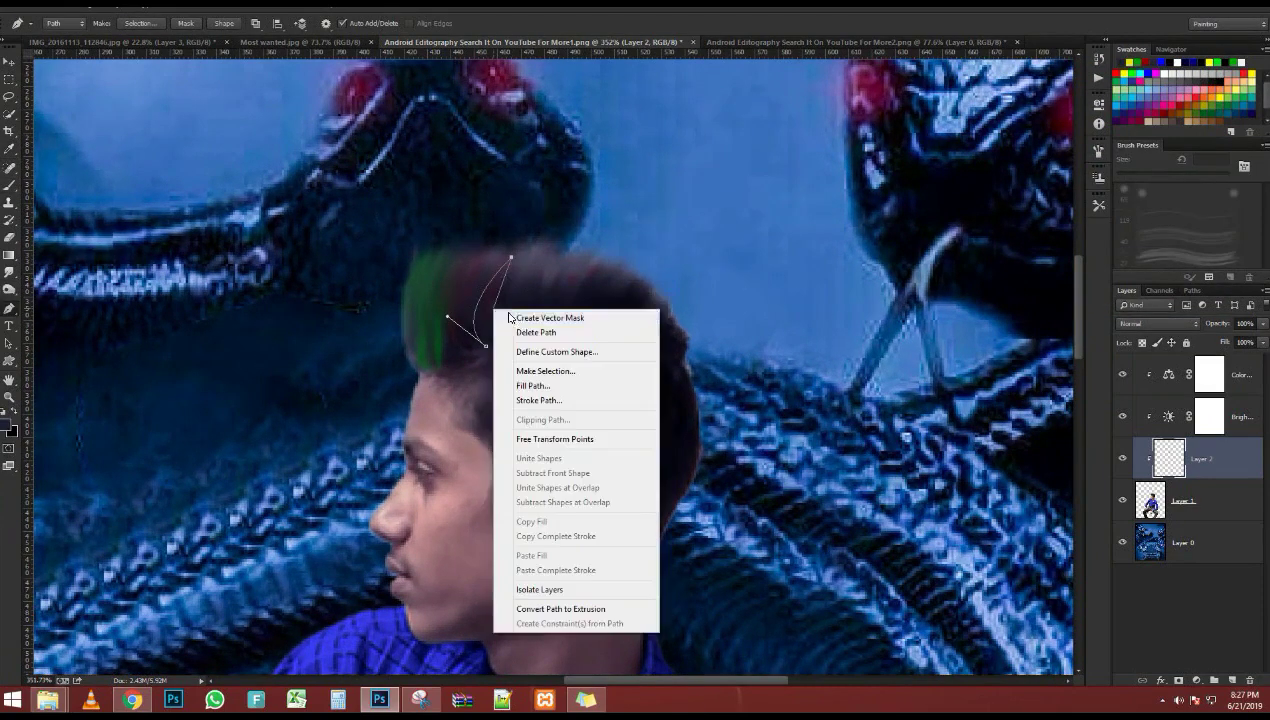
double_click(531, 401)
key("Escape")
right_click(500, 292)
left_click(525, 388)
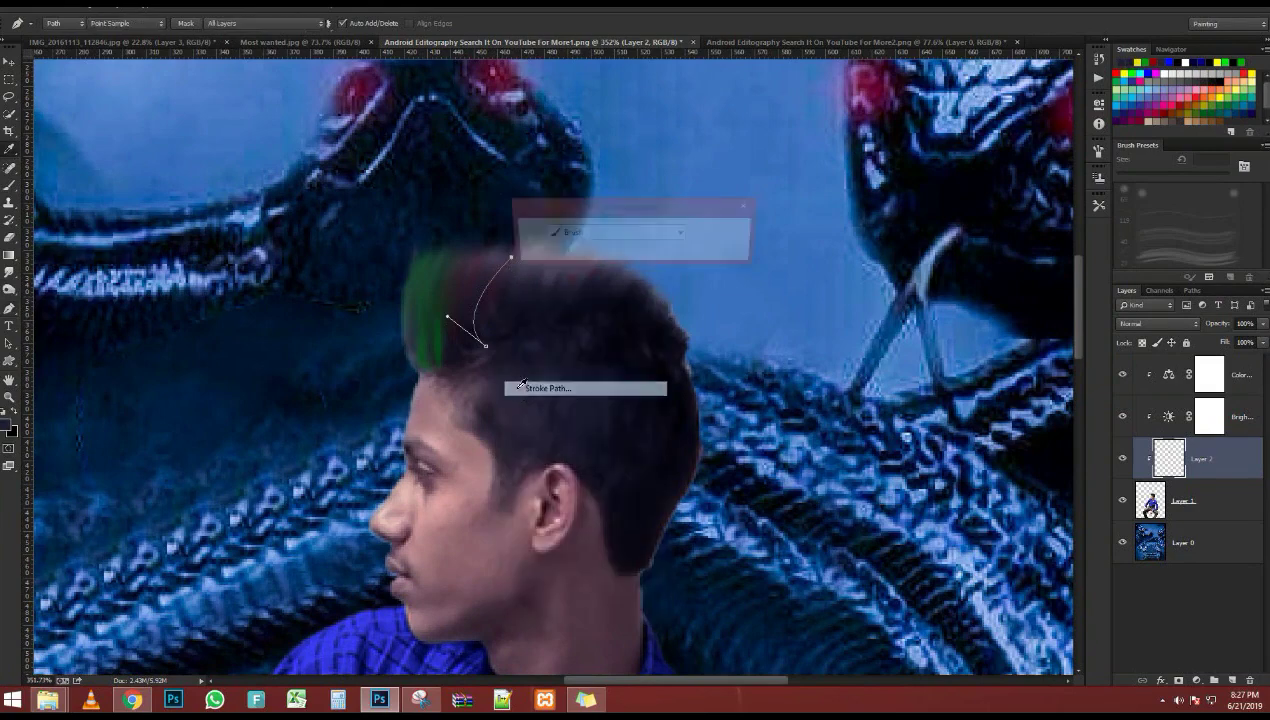
key("Escape")
Pick another scattered brush preset, stroke the curved hair path behind the red streaks and clear the path
key("b")
right_click(516, 283)
double_click(645, 359)
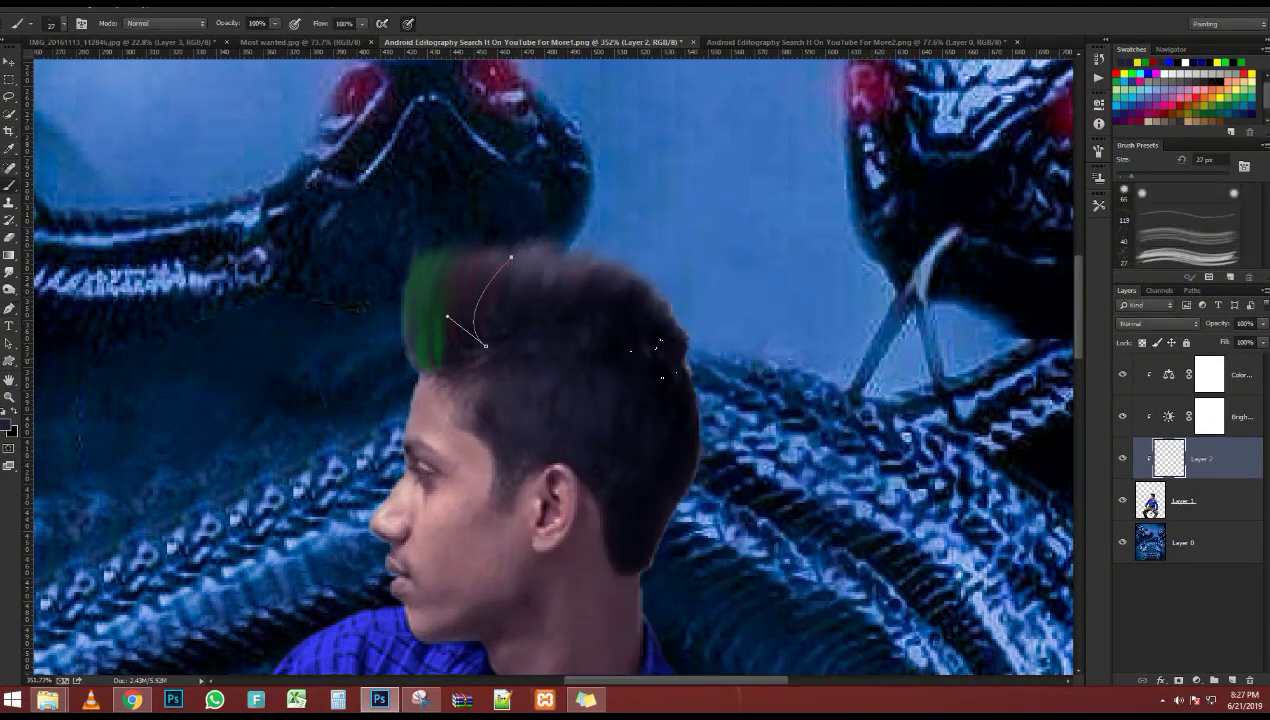
key("p")
right_click(507, 335)
left_click(558, 427)
key("Return")
key("Return")
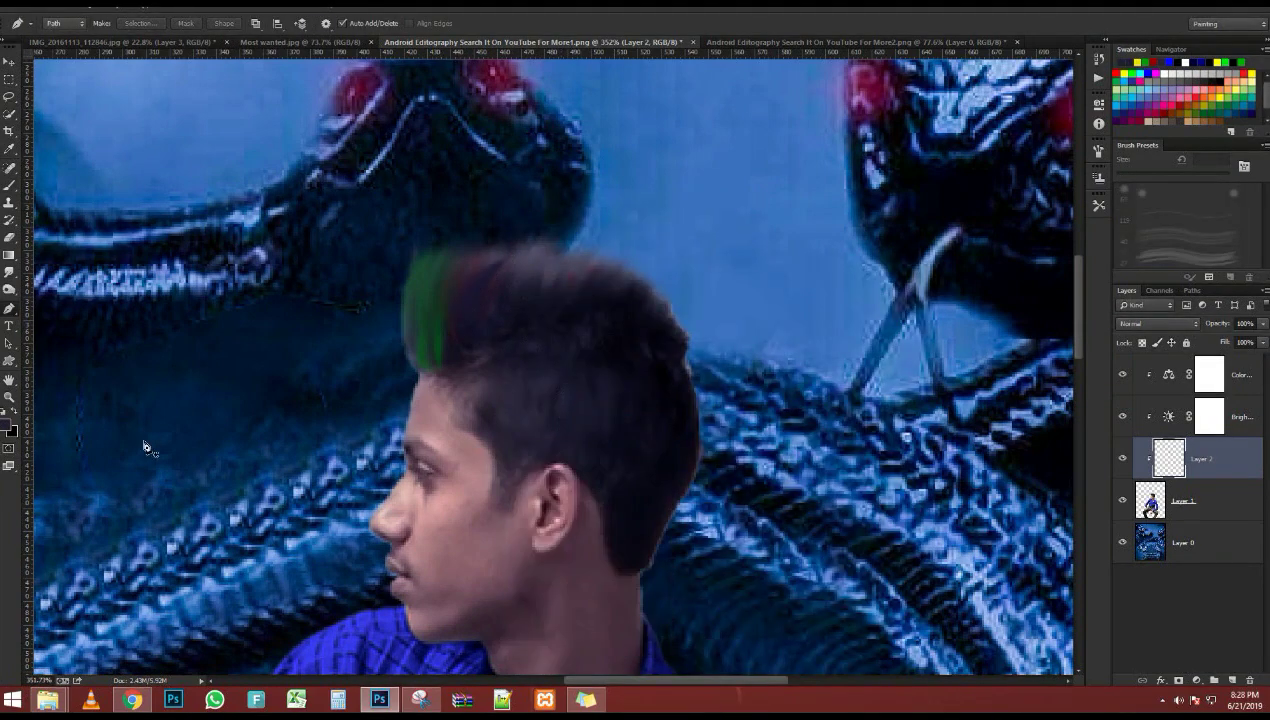
Set the foreground colour to yellow and try stroking a curved Pen path through the hair behind the red streaks
left_click(6, 428)
left_click(1046, 242)
left_click(1160, 93)
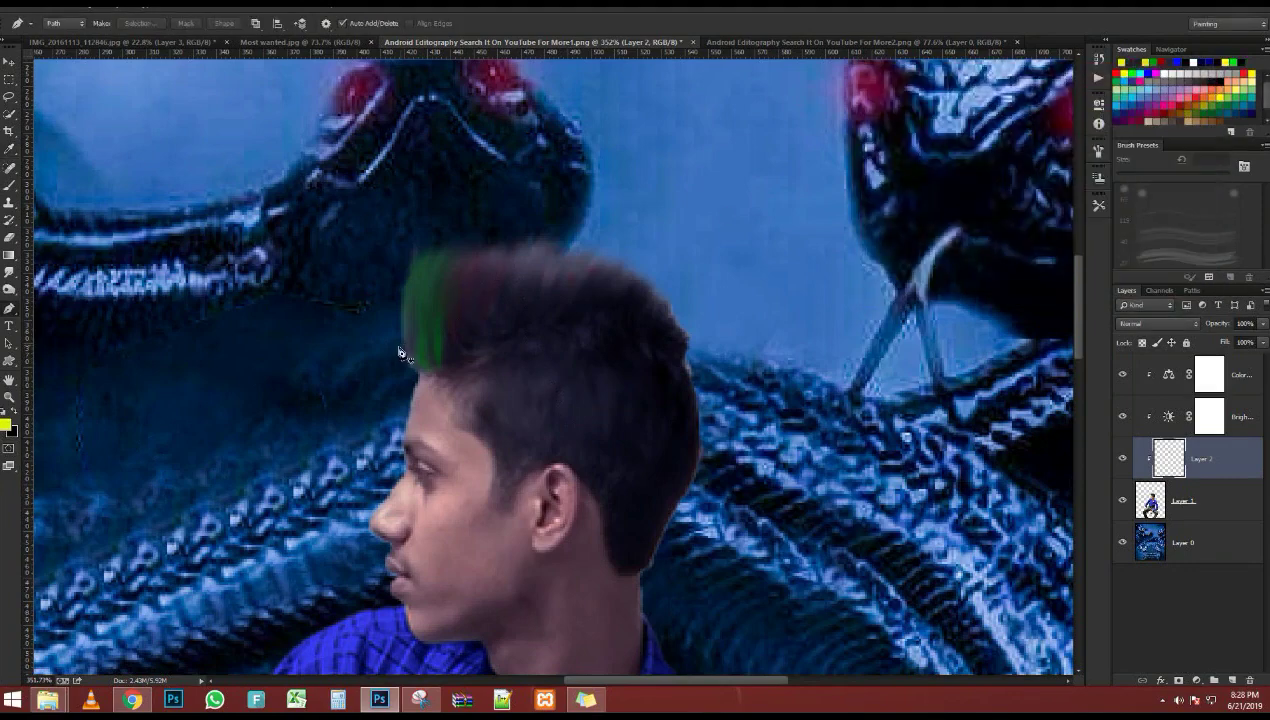
right_click(535, 279)
left_click(584, 370)
double_click(711, 234)
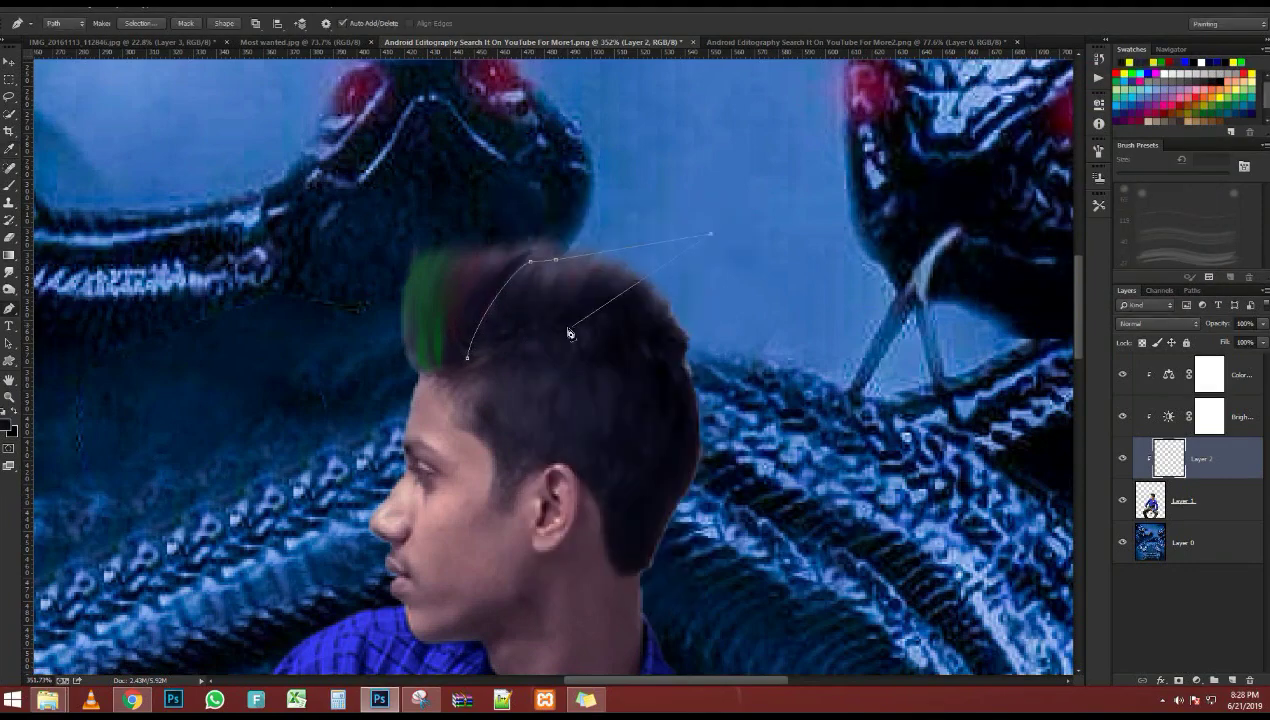
key("Return")
scroll(430, 342, "down", 6)
scroll(424, 340, "up", 3)
key("b")
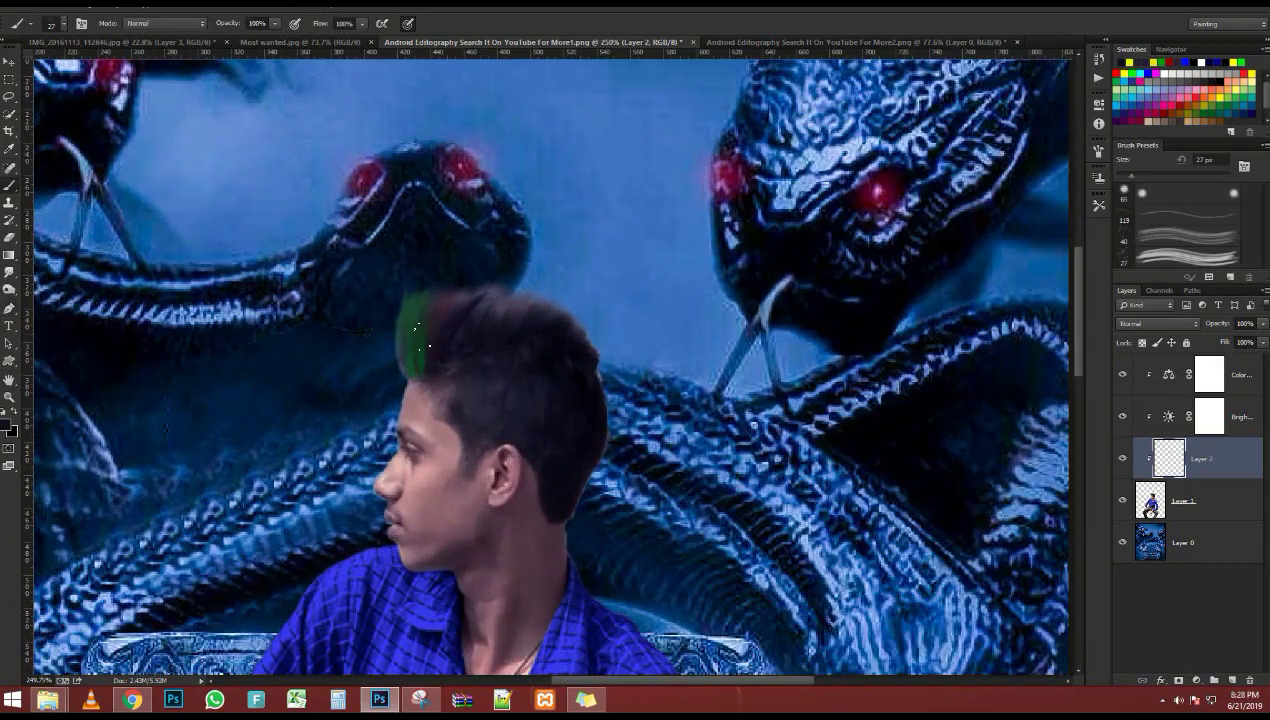
Set the foreground colour to yellow-green #c1ea00, stroke a curved Pen path through the hair behind the red streaks and clear the path
left_click(7, 426)
left_click(1058, 239)
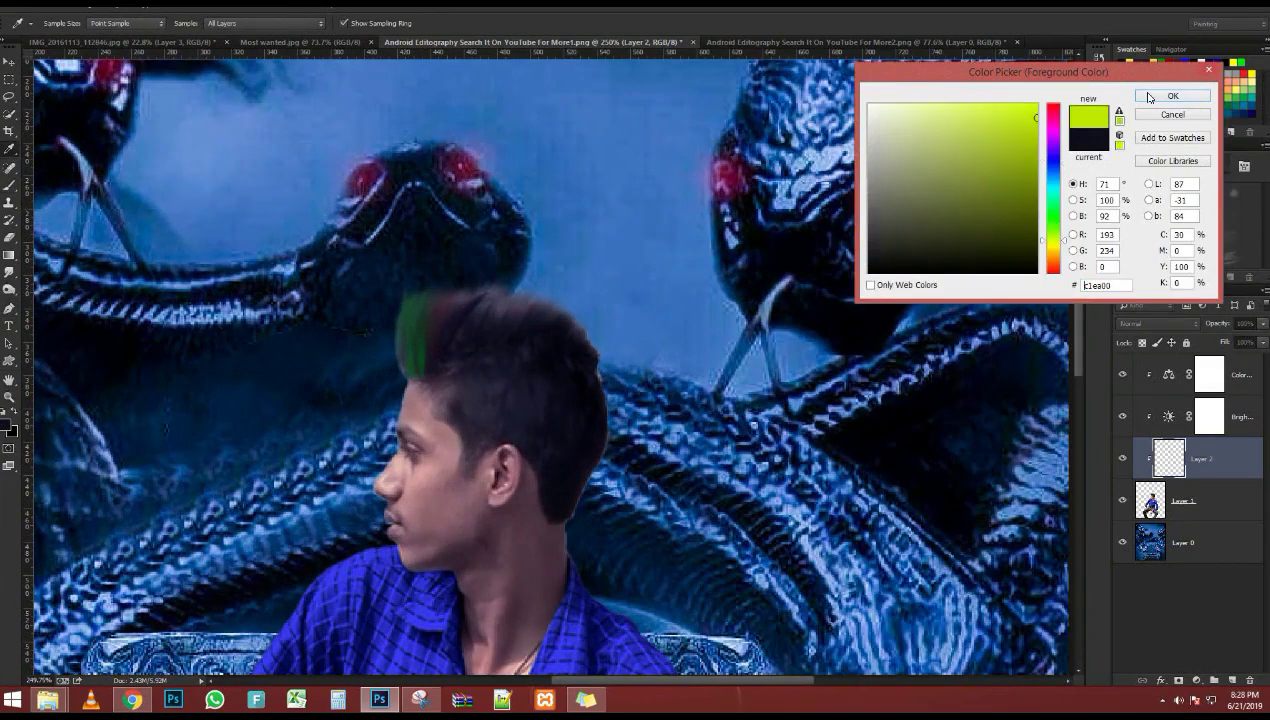
left_click(1150, 98)
key("p")
scroll(526, 304, "up", 4)
left_click_drag(515, 308, 565, 310)
right_click(484, 357)
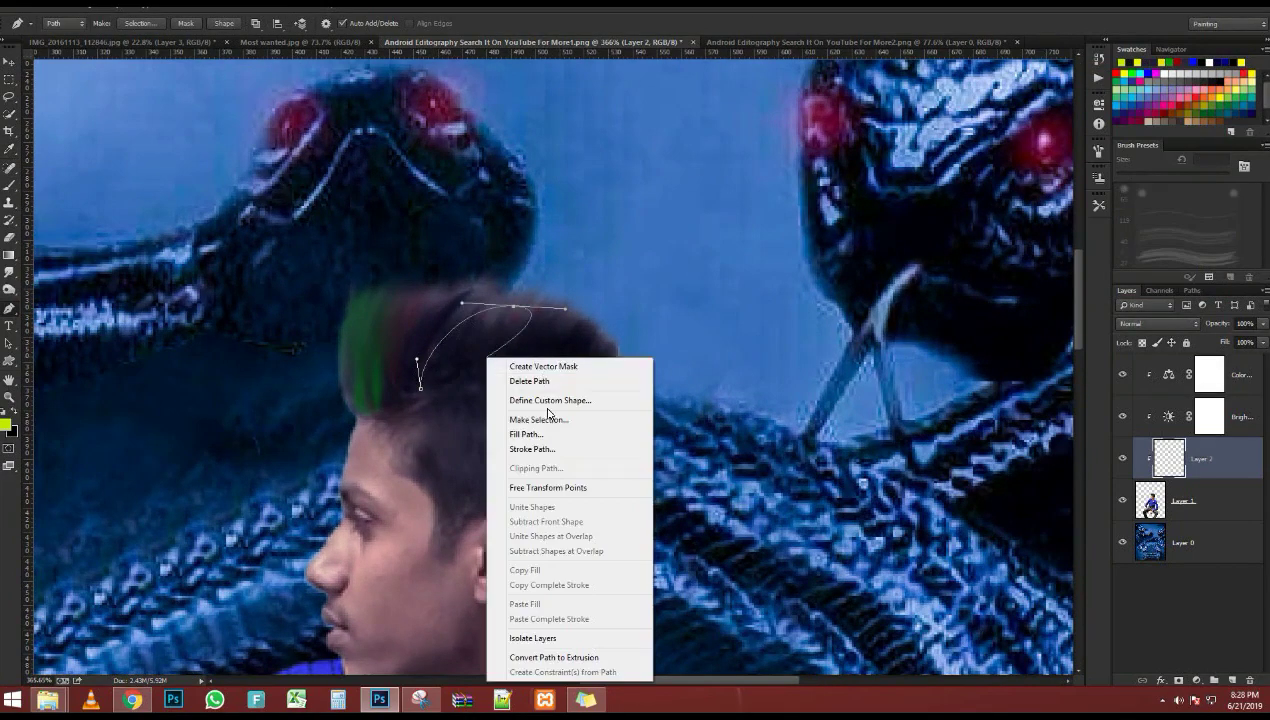
left_click(540, 447)
left_click(711, 230)
key("Return")
scroll(515, 334, "down", 1)
scroll(515, 335, "down", 2)
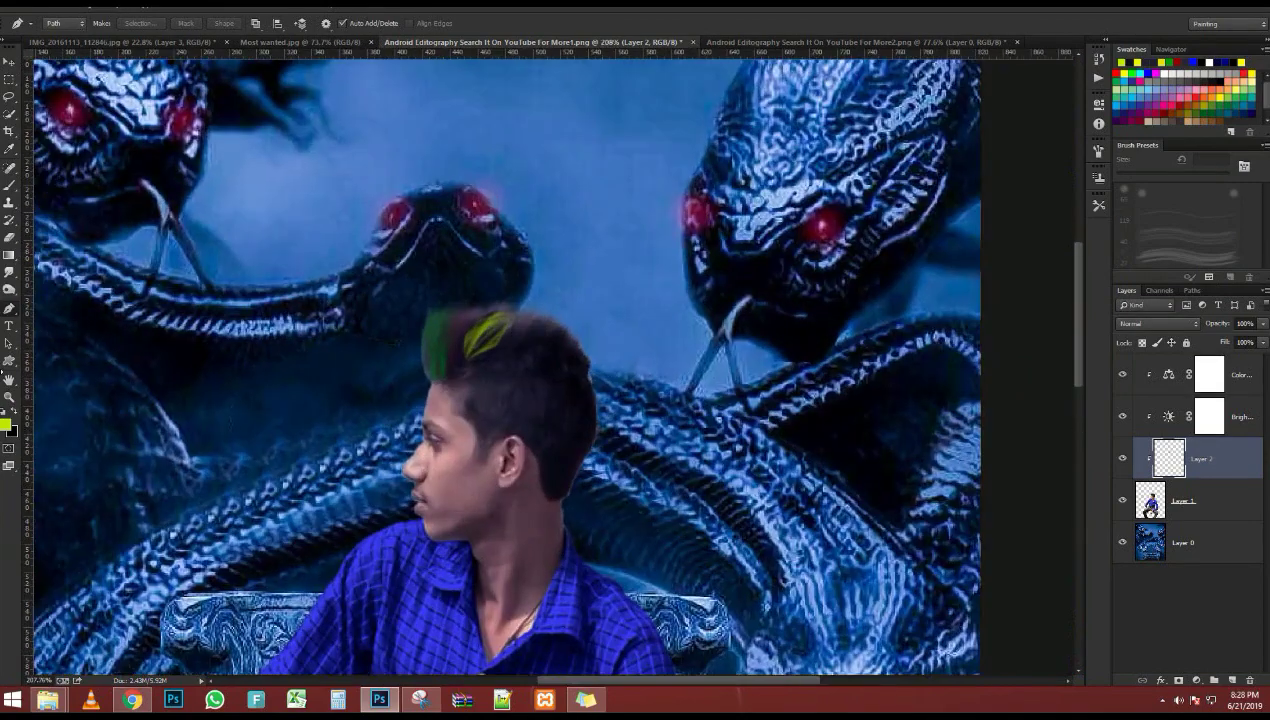
Add a purple #8a00ea streak behind the yellow one by stroking a curved Pen path through the hair
left_click(7, 428)
left_click_drag(1057, 201, 1053, 147)
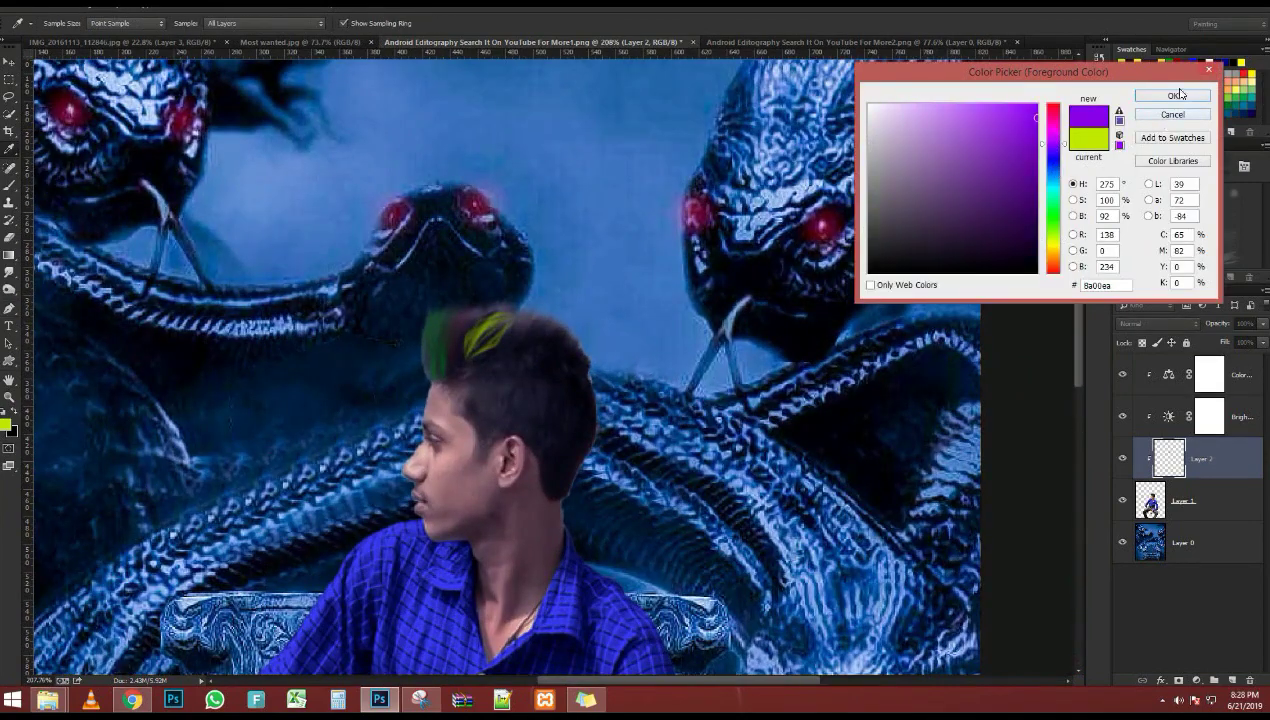
left_click(1175, 95)
key("p")
scroll(491, 361, "up", 1)
right_click(545, 342)
left_click(590, 425)
key("Return")
key("alt+BackSpace")
key("ctrl+d")
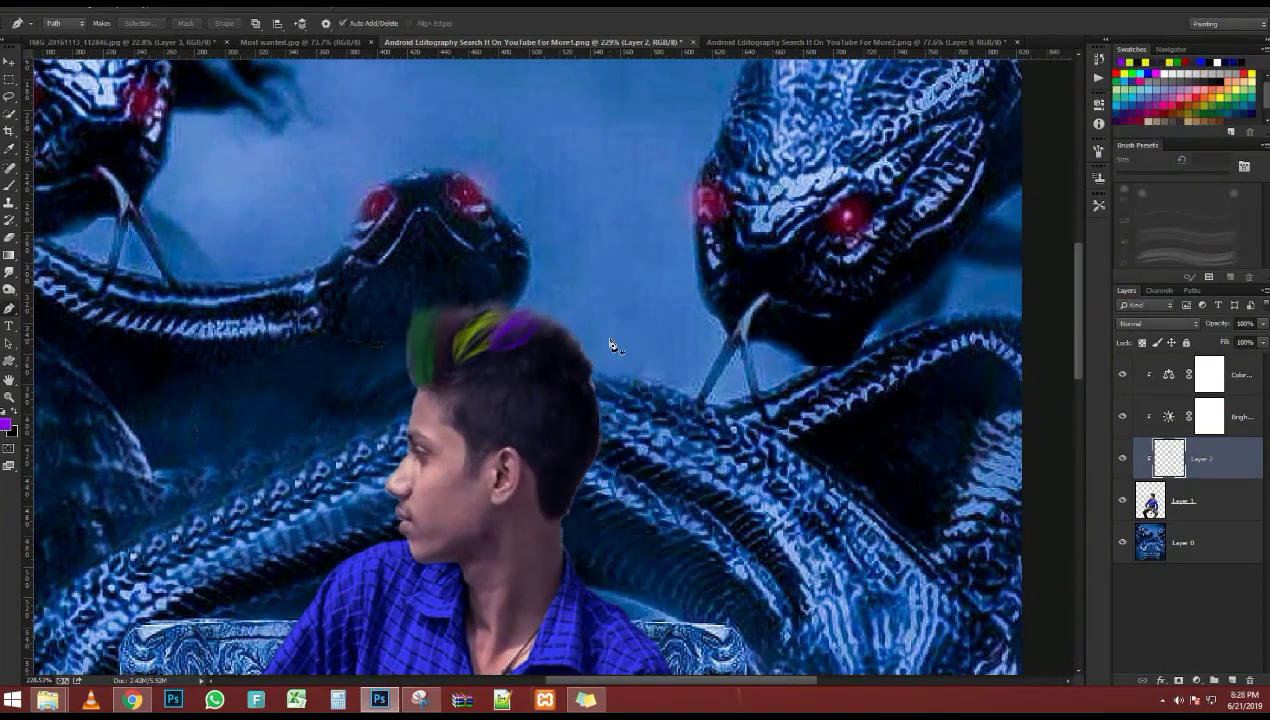
Trace a curved path across the back of the hair and stroke it in cyan
right_click(603, 381)
left_click(7, 428)
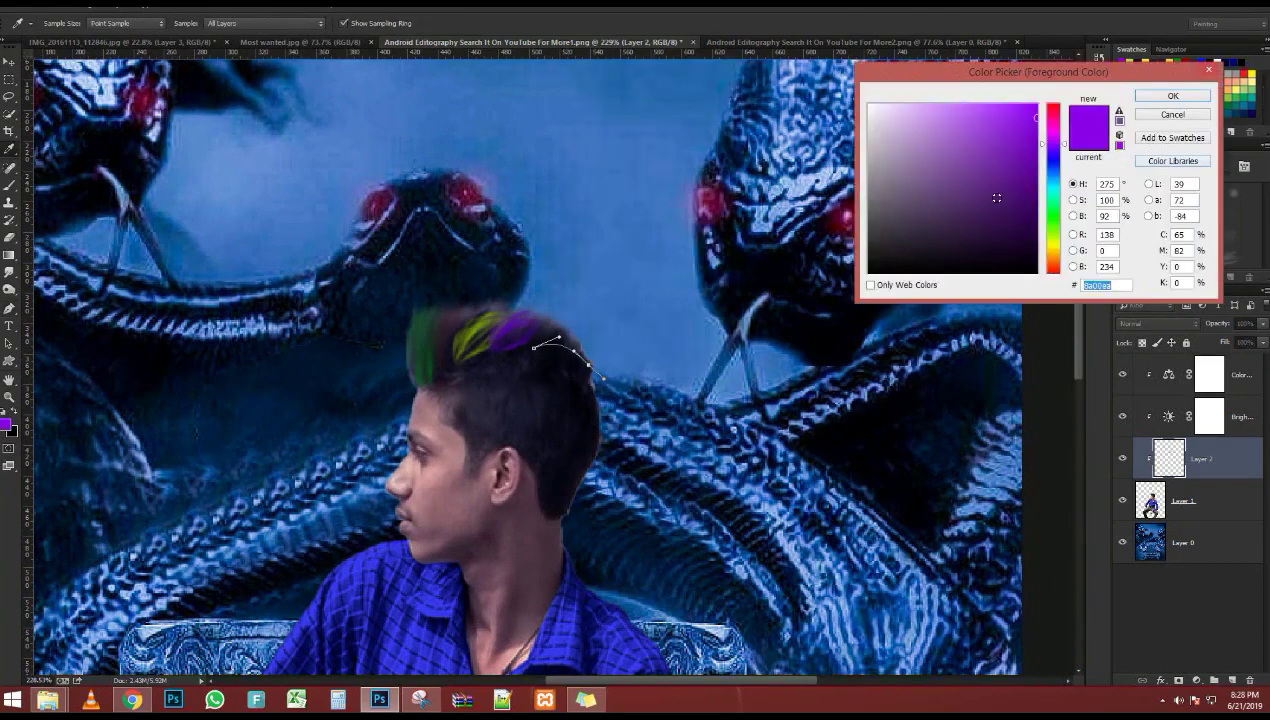
left_click_drag(1053, 150, 1053, 190)
left_click(1175, 95)
key("Return")
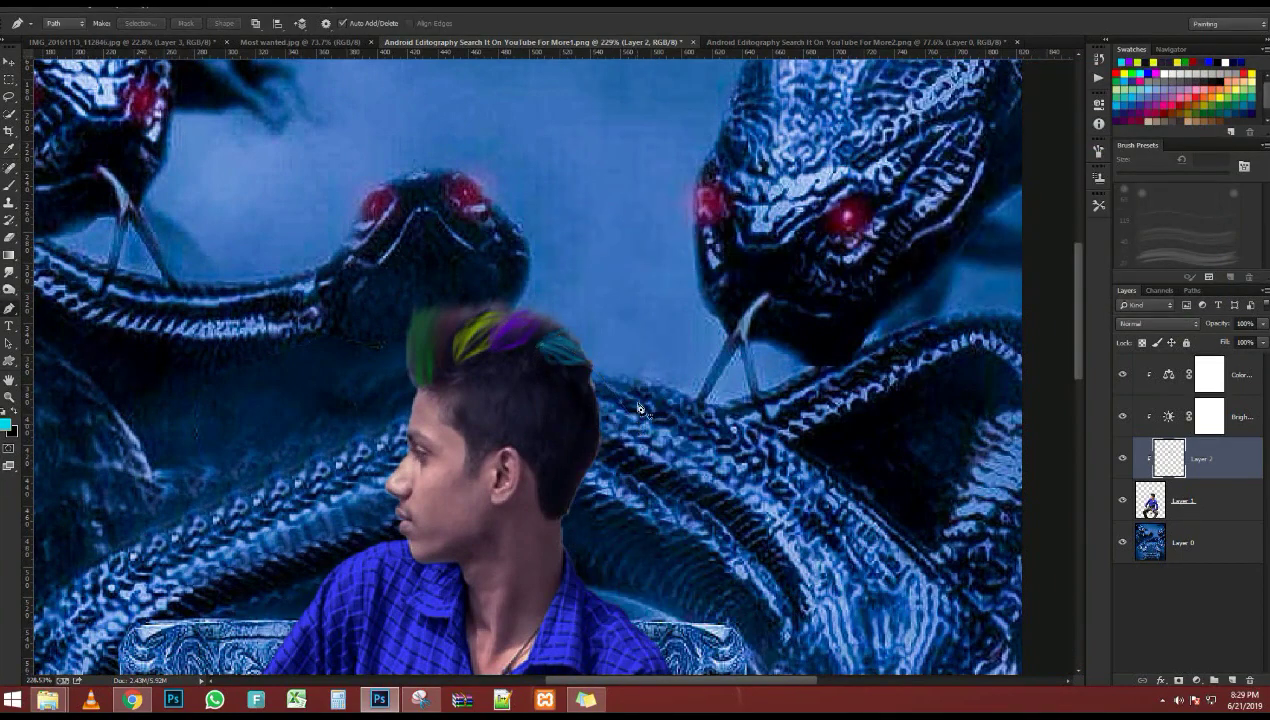
scroll(620, 285, "down", 5)
scroll(613, 287, "up", 3)
Smudge the coloured hair streaks on Layer 2 into the hair with the Smudge tool at 35 px and 57% strength
left_click(9, 273)
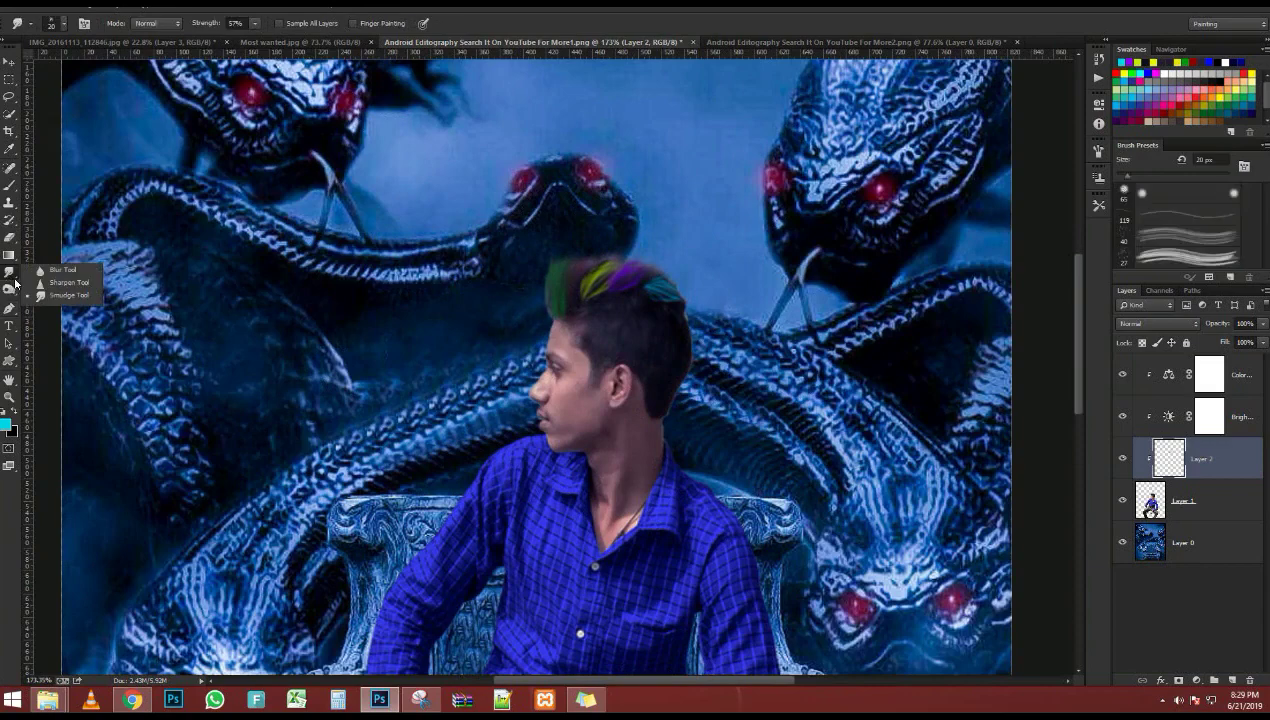
scroll(719, 338, "down", 2)
scroll(676, 300, "up", 2)
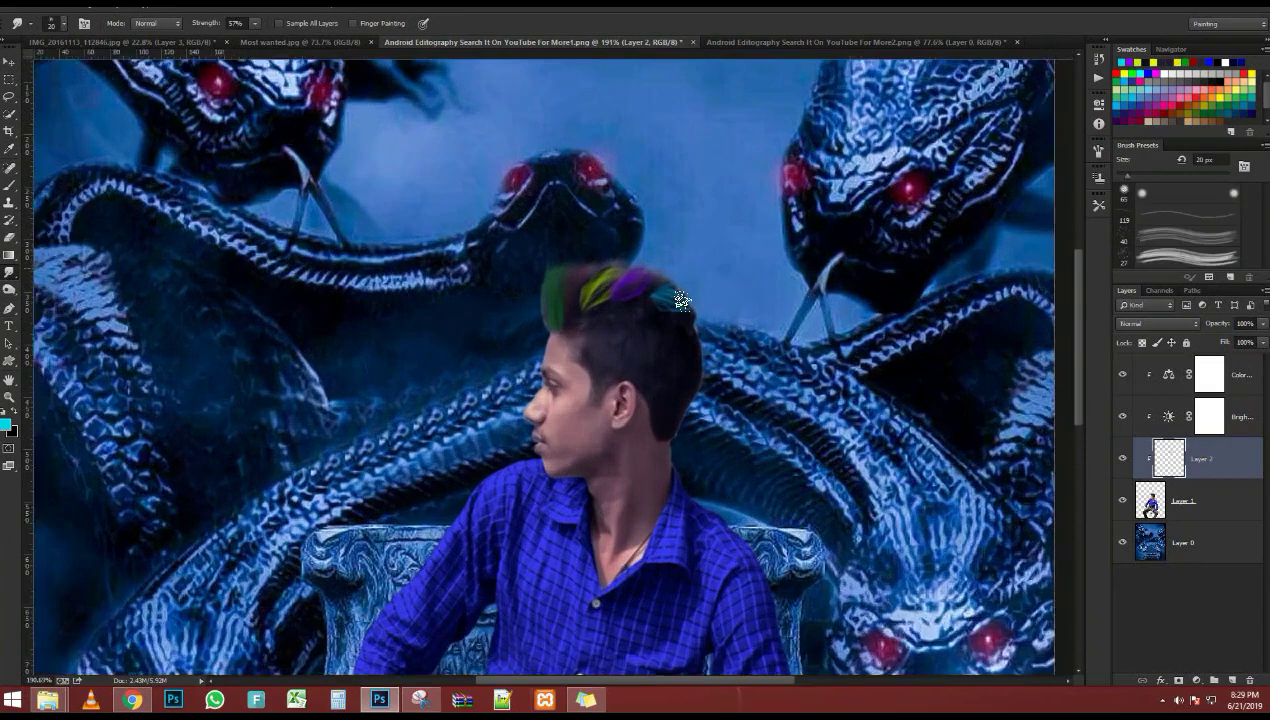
key("bracketright")
key("bracketright")
key("bracketright")
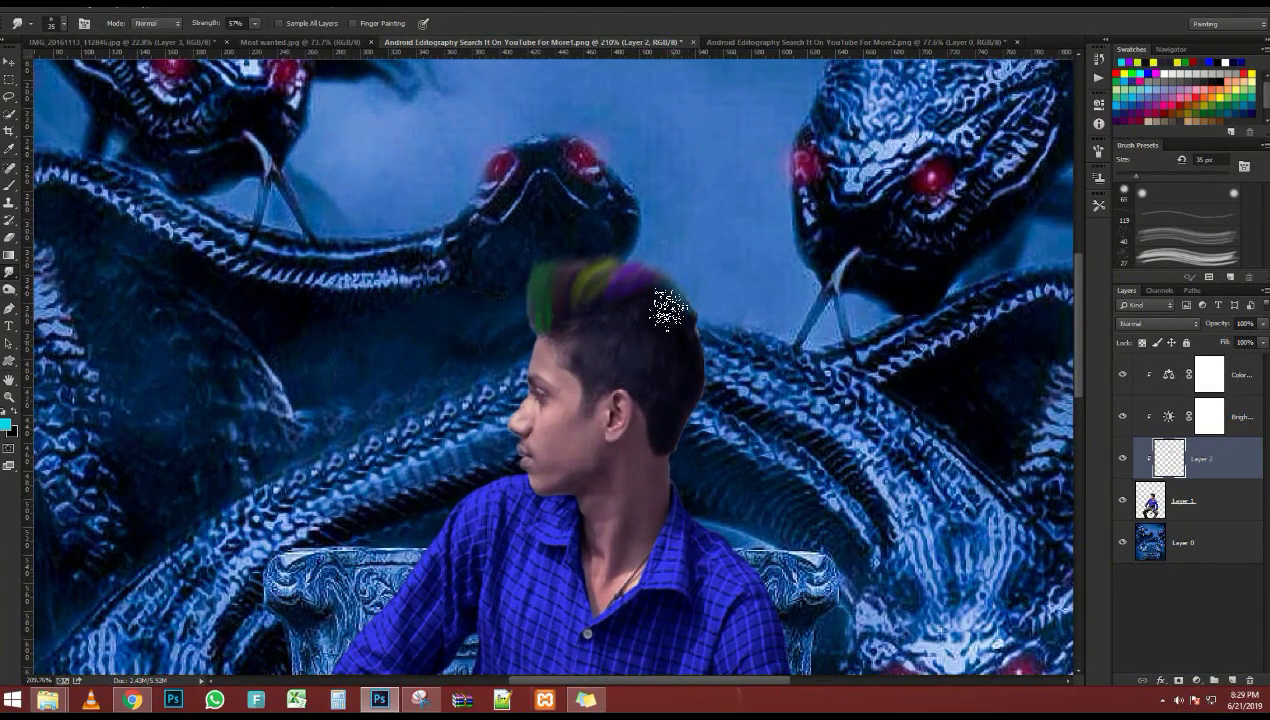
scroll(648, 296, "down", 7)
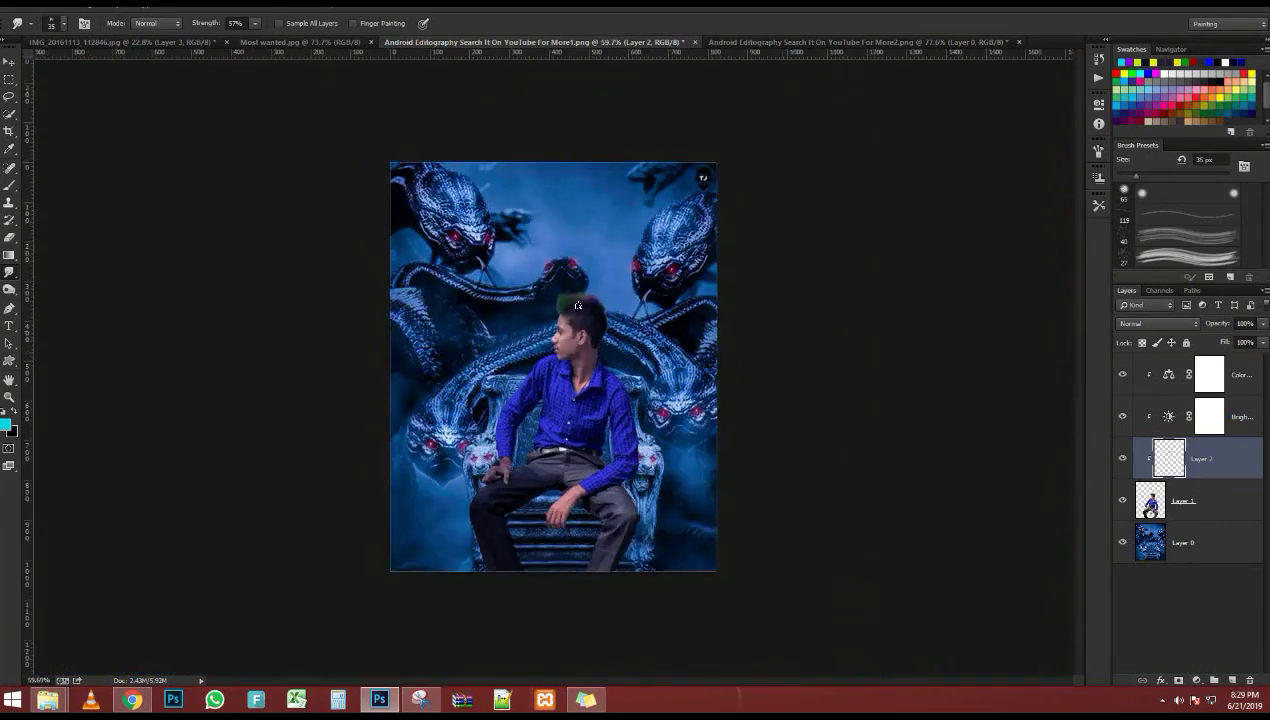
scroll(620, 303, "up", 2)
Set Layer 2's opacity to 83% and try the Overlay blend mode on the hair streaks
left_click_drag(1216, 323, 1200, 323)
left_click(1194, 323)
left_click(1150, 380)
left_click(1194, 323)
left_click(1150, 364)
scroll(1194, 323, "down", 10)
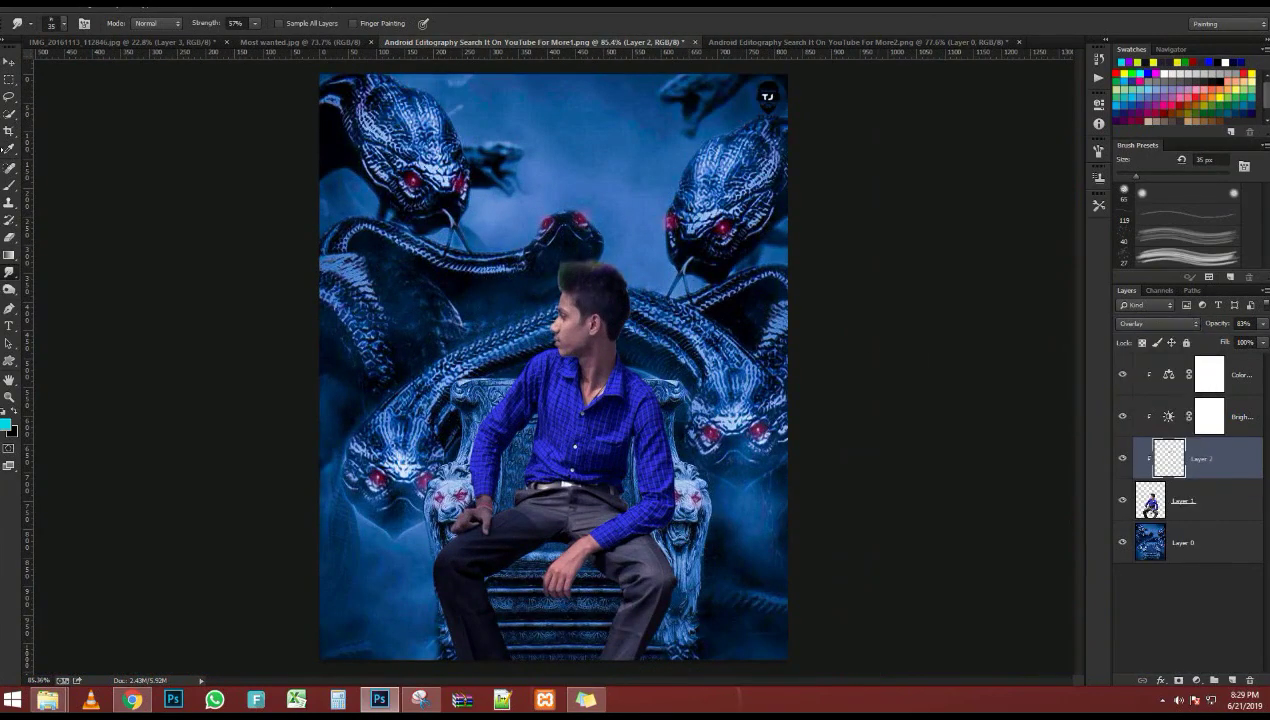
Try Exclusion and other blend modes on Layer 2, settling on Subtract
key("v")
scroll(714, 362, "down", 3)
scroll(714, 362, "up", 4)
left_click(1169, 324)
left_click(1168, 323)
scroll(1168, 323, "down", 1)
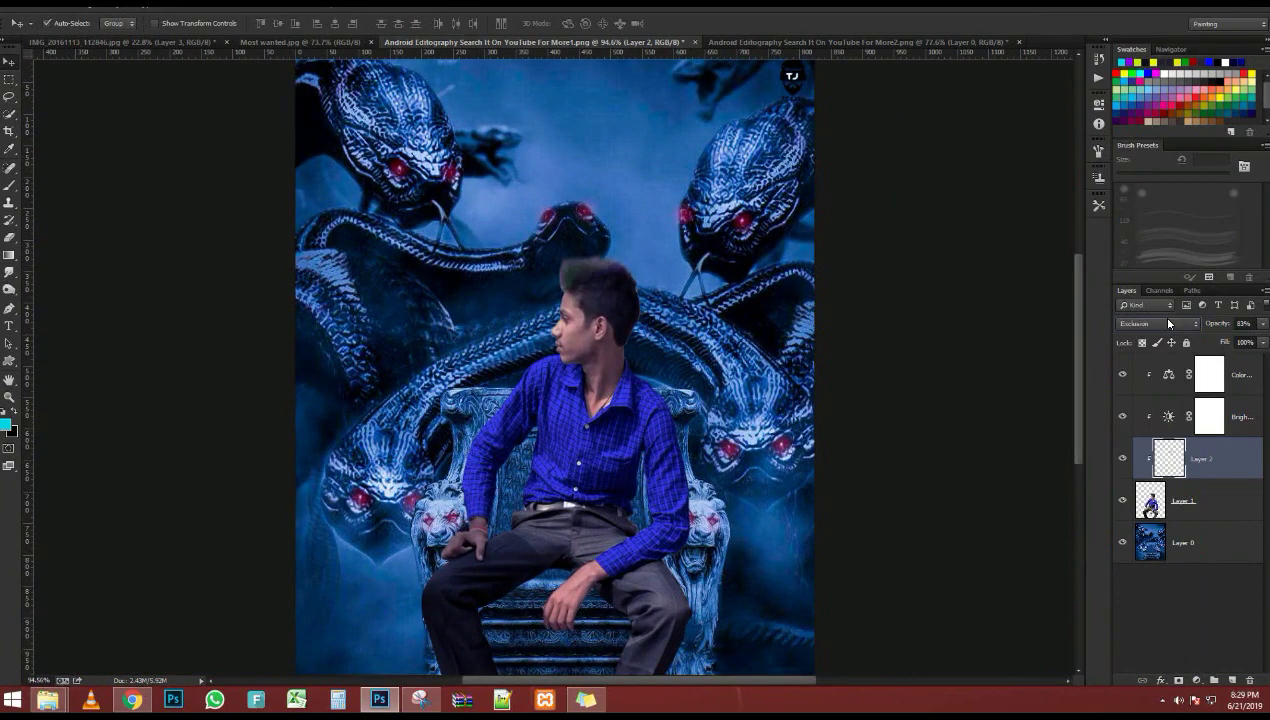
scroll(580, 330, "down", 3)
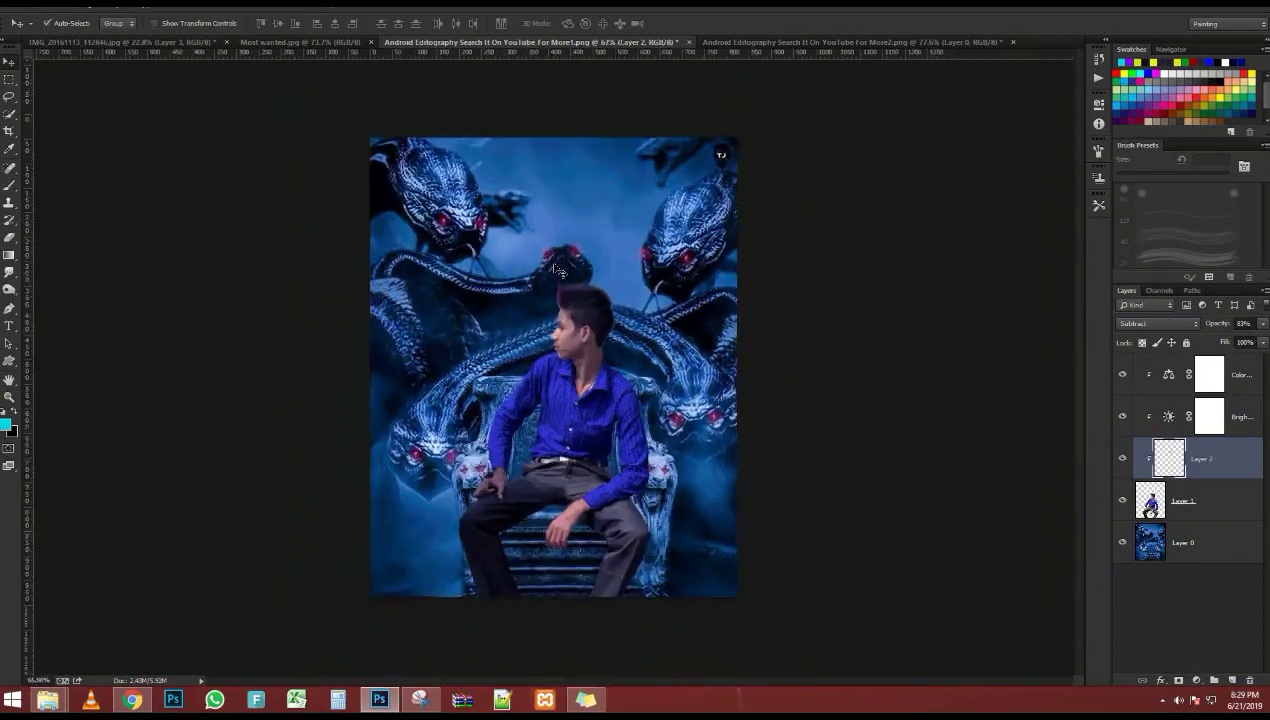
scroll(594, 285, "up", 10)
Apply the Oil Paint filter to the man on Layer 1 with scale 0.1, shine 0.05 and reduced stylization
left_click(1211, 490)
scroll(576, 213, "down", 4)
key("ctrl+0")
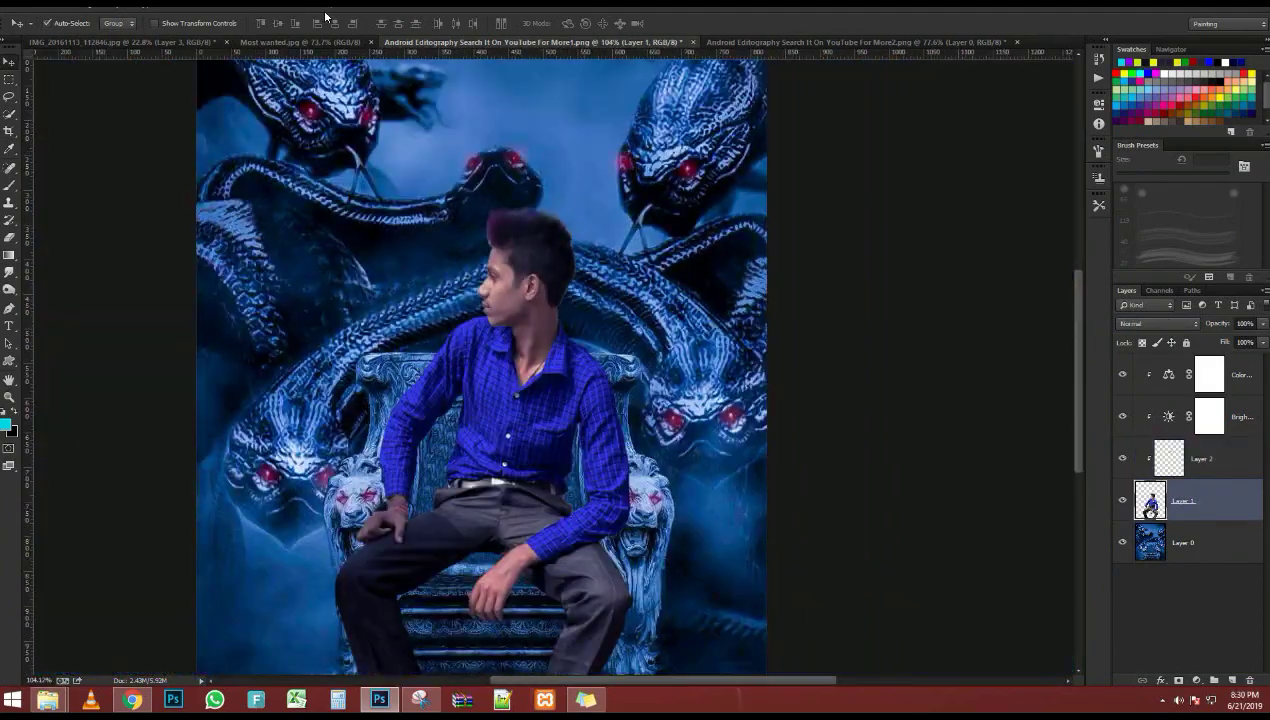
left_click(204, 18)
left_click(225, 136)
scroll(454, 160, "up", 3)
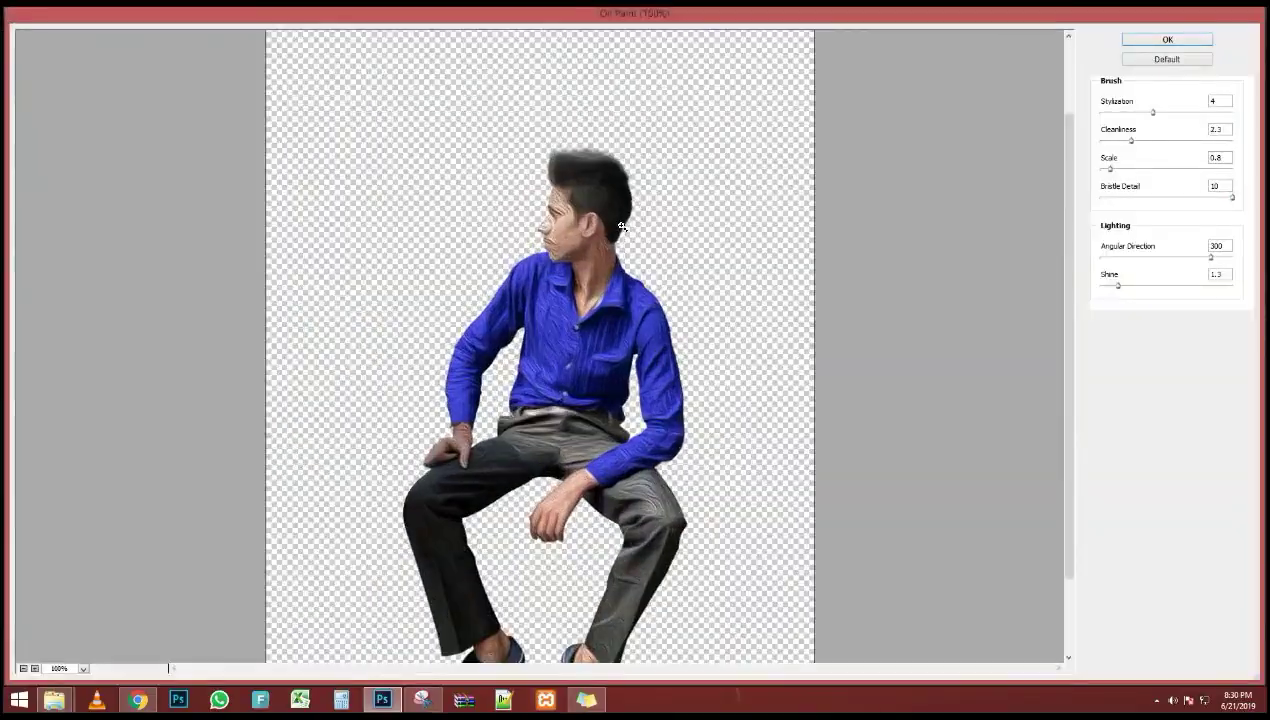
left_click_drag(714, 153, 643, 434)
left_click_drag(1118, 286, 1101, 287)
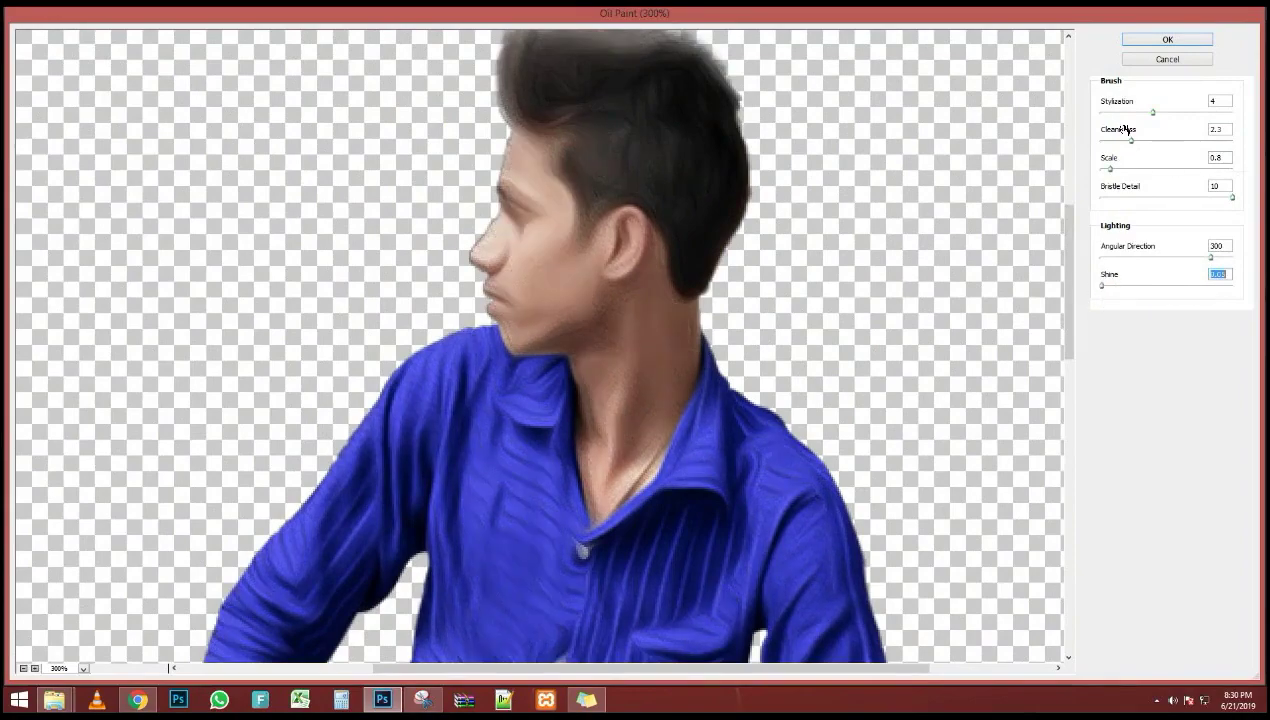
left_click_drag(1148, 108, 1121, 114)
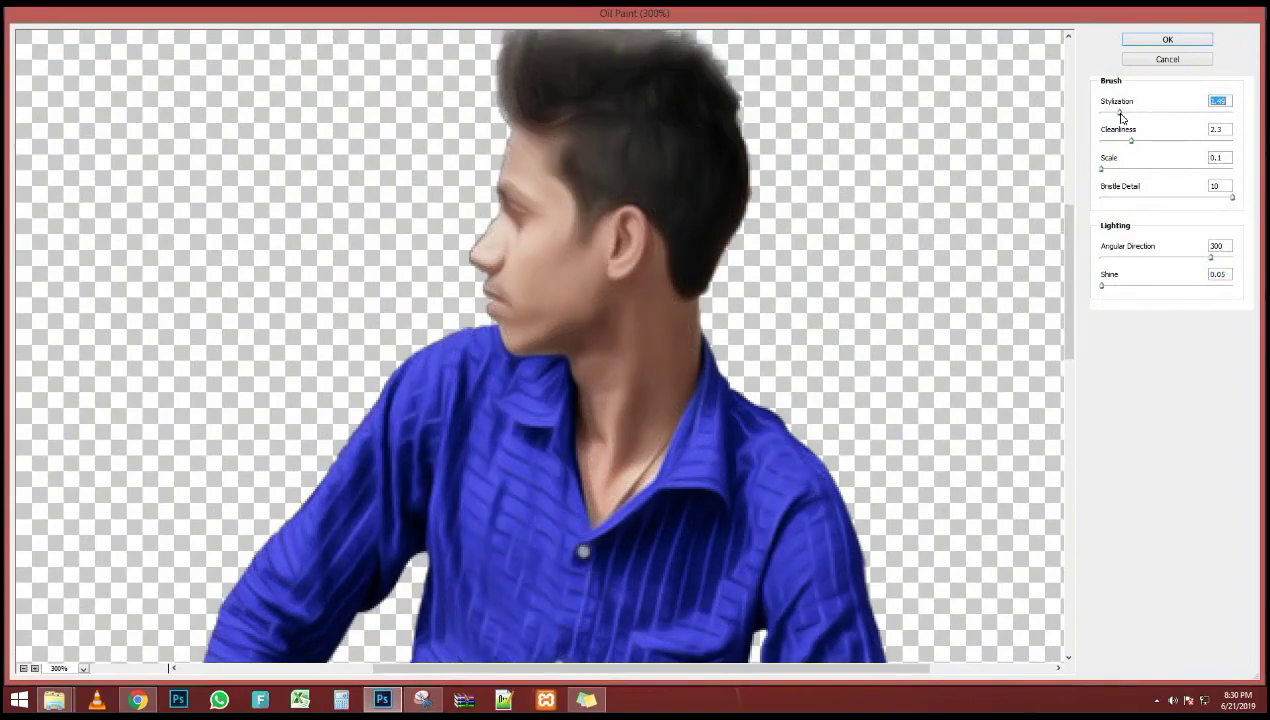
left_click(1168, 42)
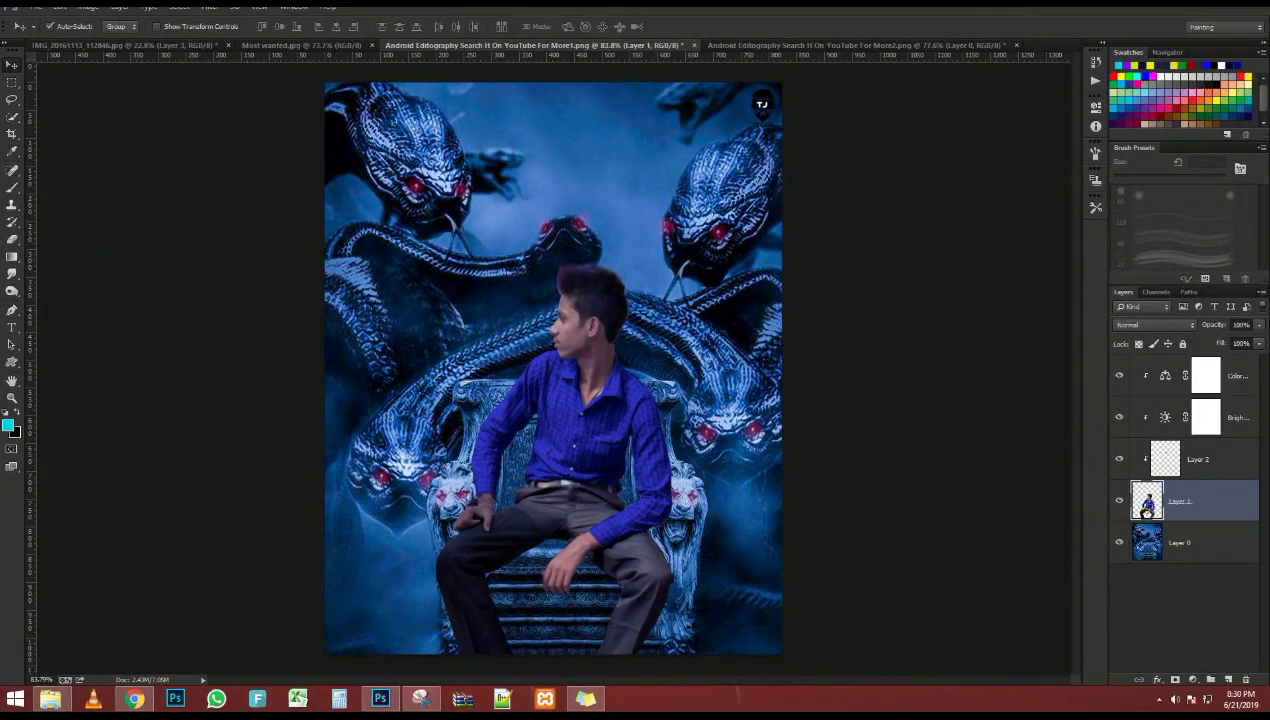
Bring the King Cobra Land title, credits and red-eye overlay from the More2.png document into the snake throne composite
scroll(714, 277, "down", 1)
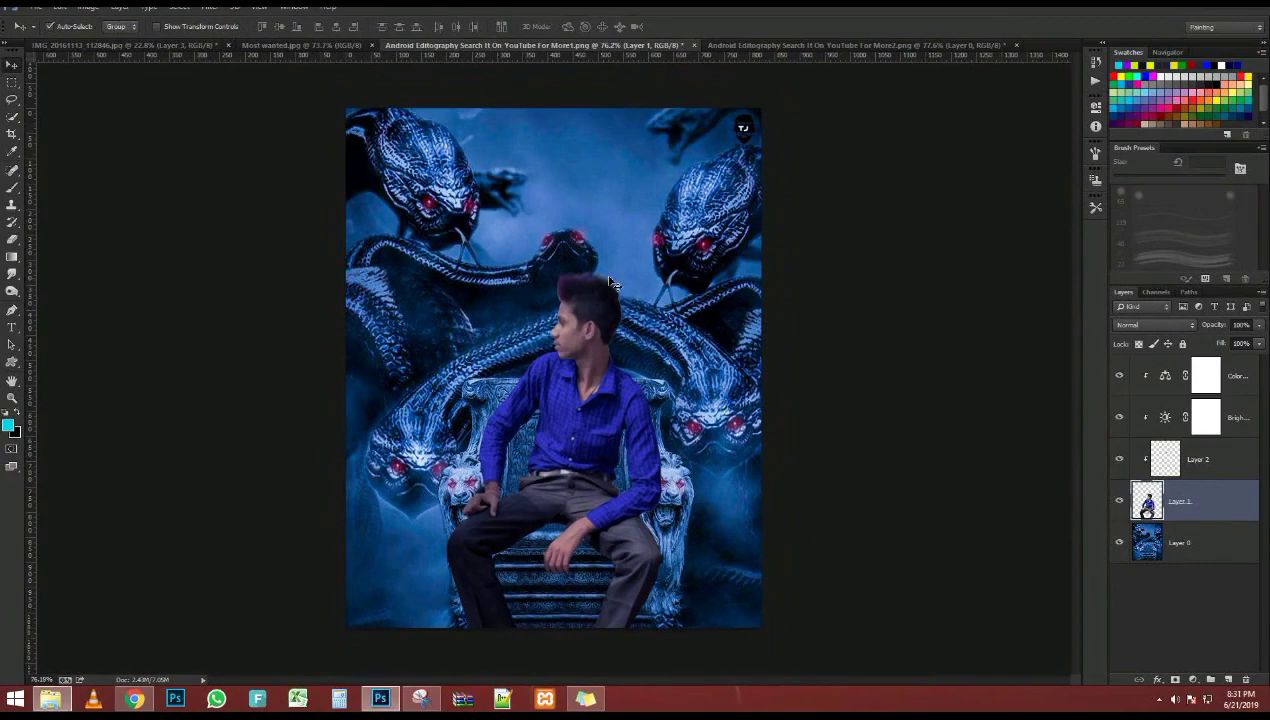
scroll(714, 277, "up", 2)
key("ctrl+Tab")
left_click_drag(567, 125, 535, 46)
left_click_drag(554, 520, 607, 460)
scroll(607, 460, "down", 3)
Move the overlay layer to the top of the stack, release it from clipping and align it with the canvas
left_click_drag(1211, 418, 1214, 386)
key("Escape")
left_click_drag(1217, 502, 1217, 357)
left_click(1133, 395, "alt")
left_click_drag(588, 430, 590, 534)
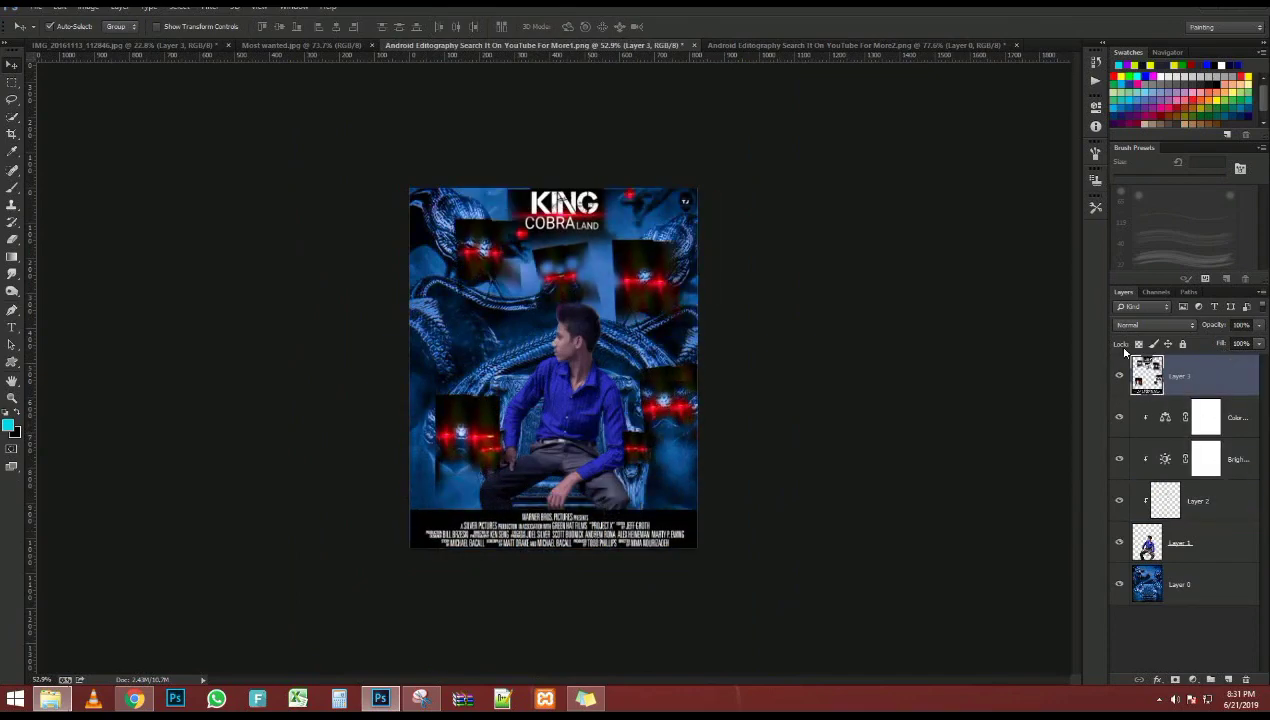
Set Layer 3's blend mode to Lighten and compare the poster with the overlay hidden and shown
left_click(1125, 330)
left_click(1125, 330)
scroll(1125, 331, "down", 7)
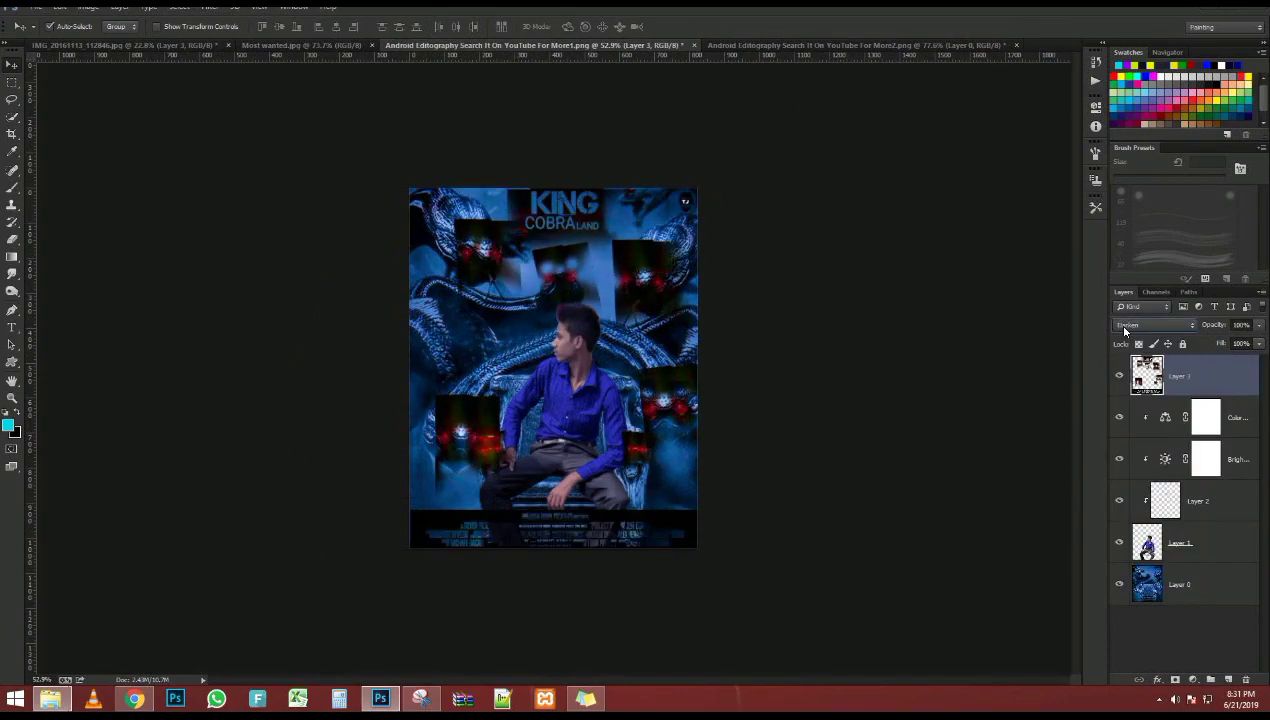
left_click(1120, 381)
left_click(1120, 381)
scroll(565, 380, "up", 6)
scroll(565, 380, "down", 1)
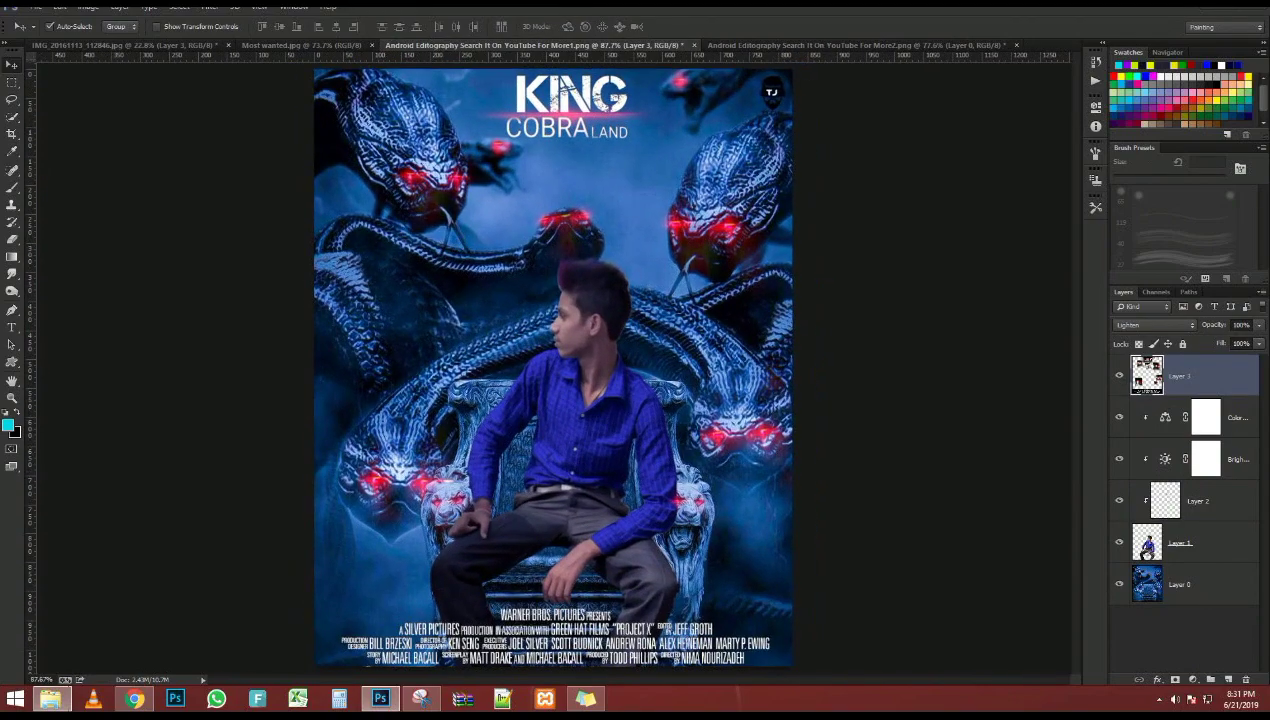
Duplicate the man's layer, hide Layer 3, fill the copy's silhouette with black and clear the selection
scroll(586, 325, "up", 1)
left_click(629, 418)
key("ctrl+j")
left_click(1148, 580, "ctrl")
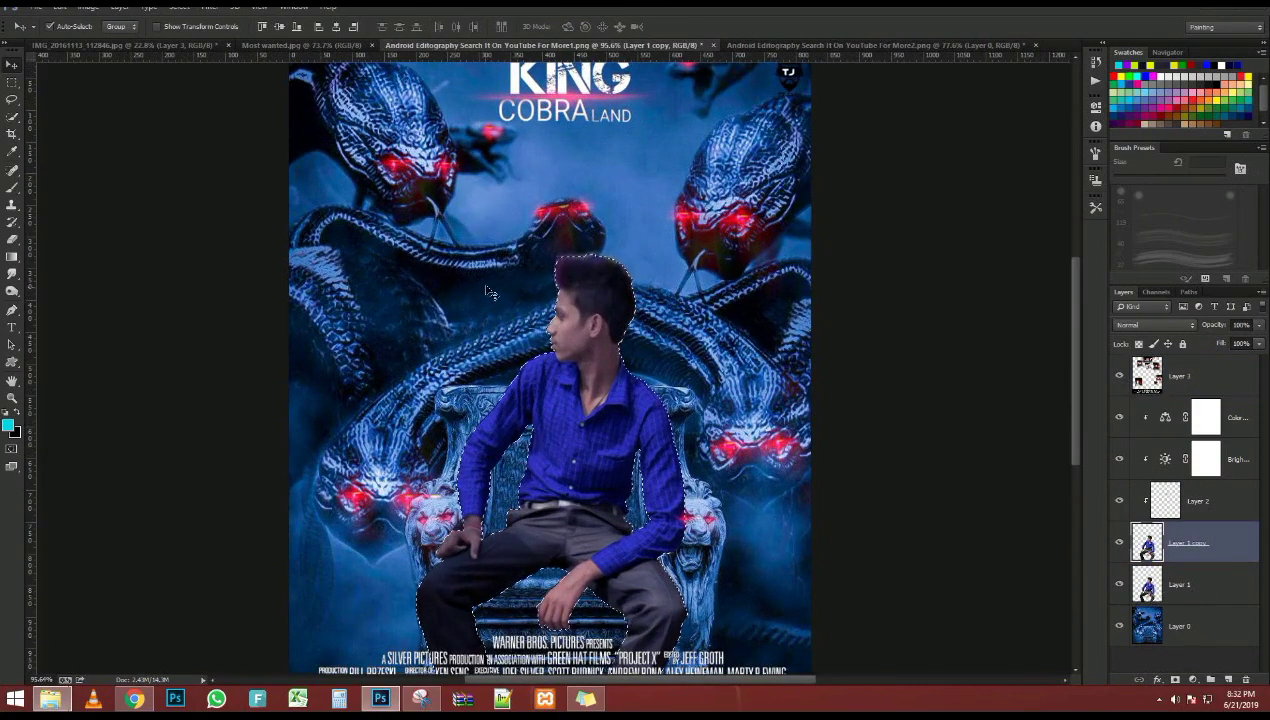
left_click(1119, 377)
scroll(592, 568, "down", 2)
key("x")
key("alt+Delete")
key("ctrl+d")
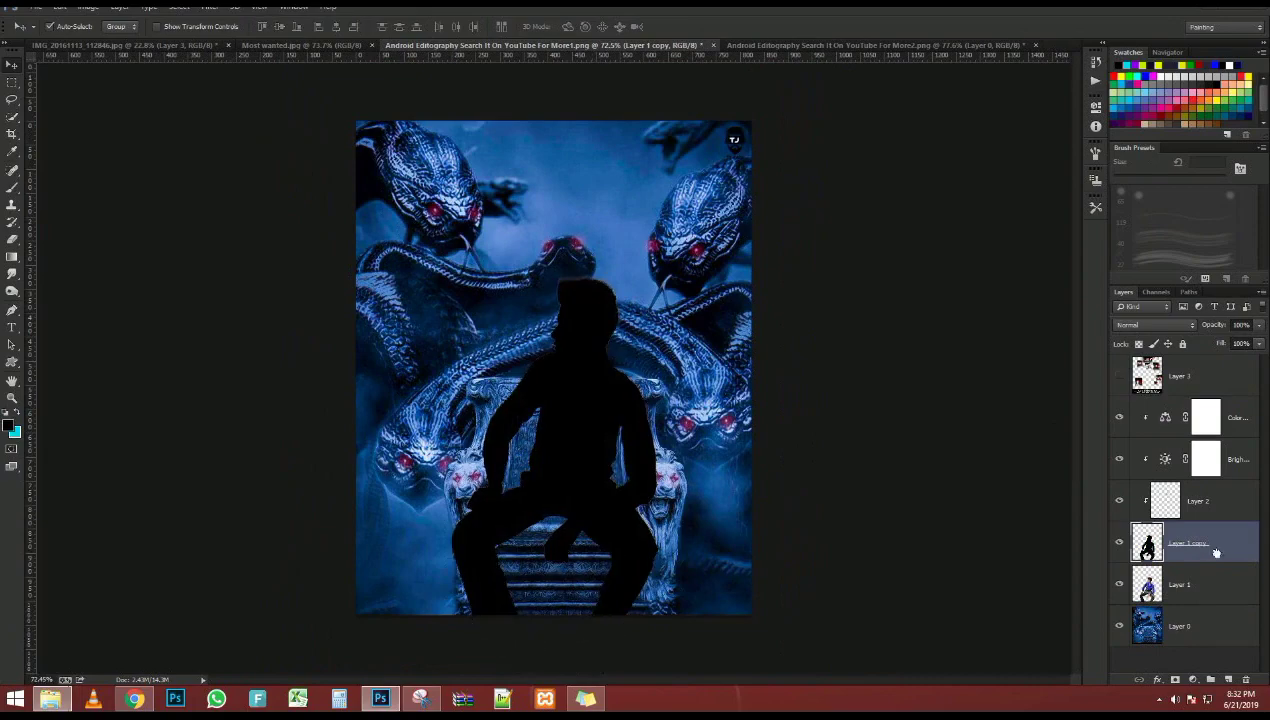
Place the black silhouette copy beneath Layer 1 and nudge it slightly right and down as a shadow
left_click_drag(1208, 551, 1208, 604)
scroll(613, 463, "up", 4)
key("Right")
key("Right")
key("Right")
key("Right")
key("Right")
key("Right")
key("Down")
key("Down")
key("Down")
key("Down")
scroll(590, 400, "up", 1)
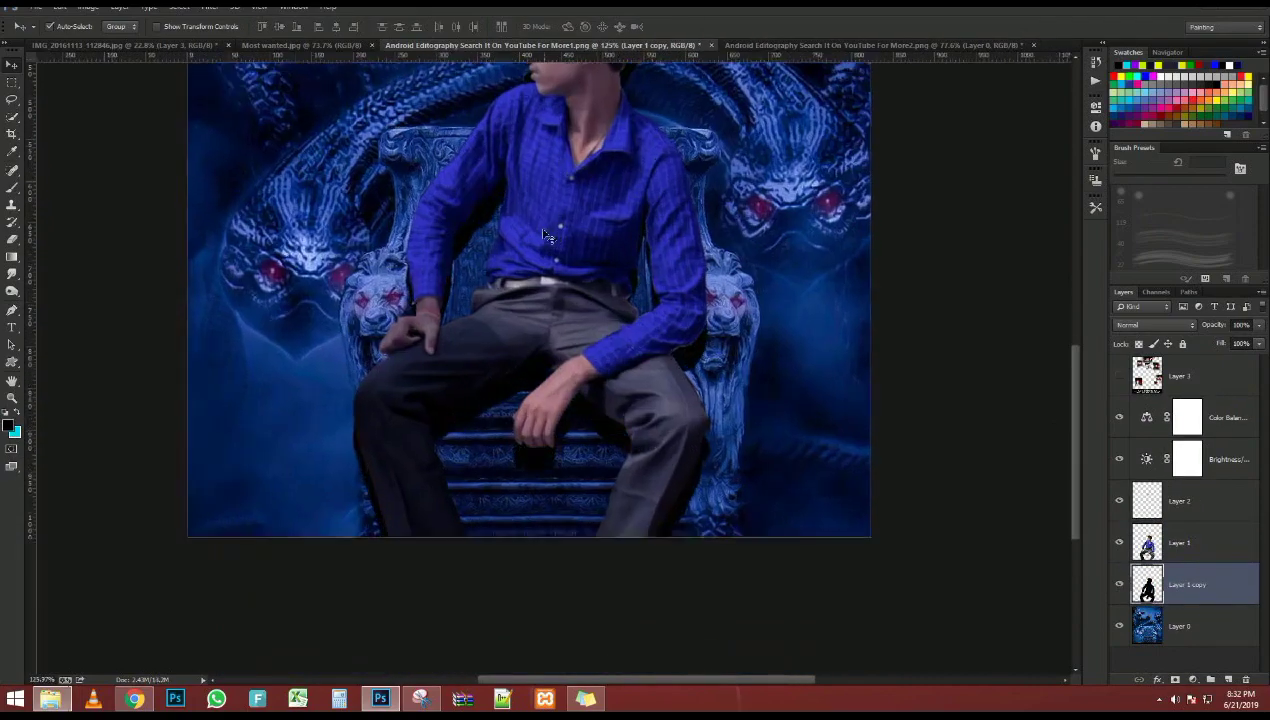
scroll(590, 400, "down", 5)
Soften the black silhouette shadow with a Gaussian Blur
left_click(207, 8)
mouse_move(265, 176)
left_click(440, 272)
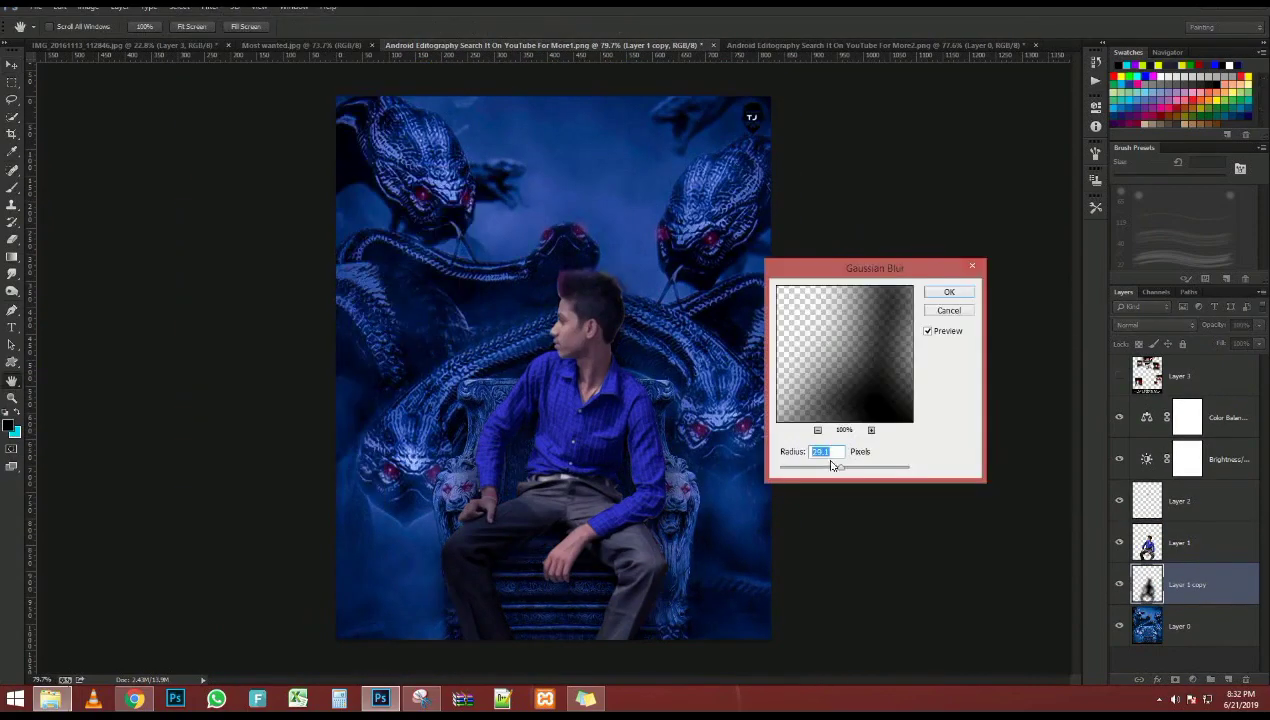
left_click_drag(812, 472, 830, 470)
left_click(949, 291)
Load the default brush presets for the Eraser and erase the shadow around the upper body with a soft round 175 px tip
key("e")
scroll(610, 350, "up", 2)
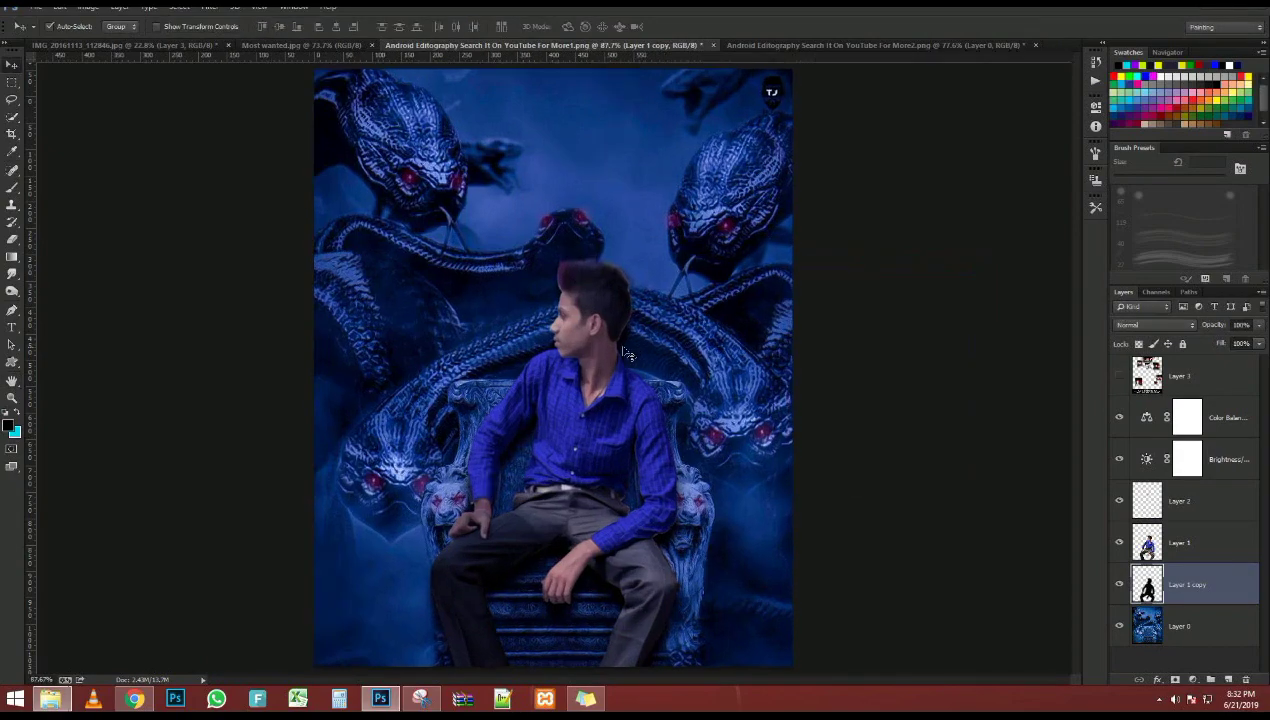
right_click(604, 262)
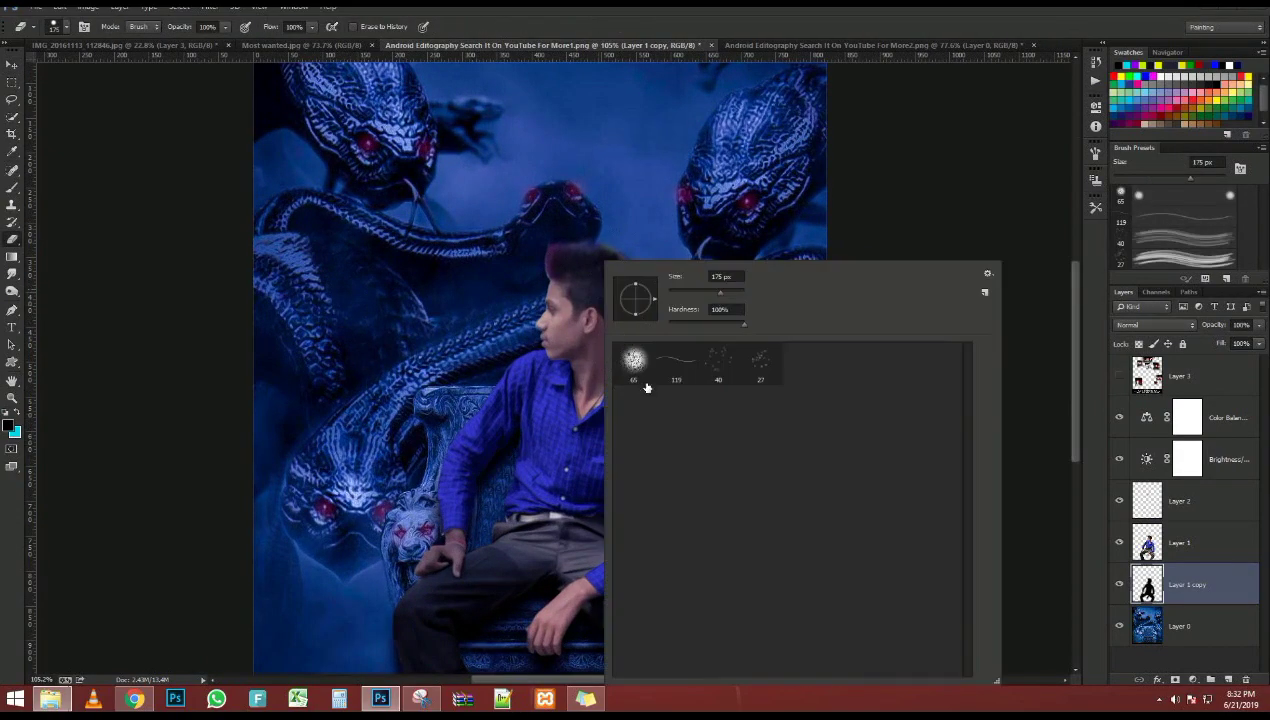
left_click(987, 273)
left_click(685, 208)
left_click(590, 257)
double_click(633, 360)
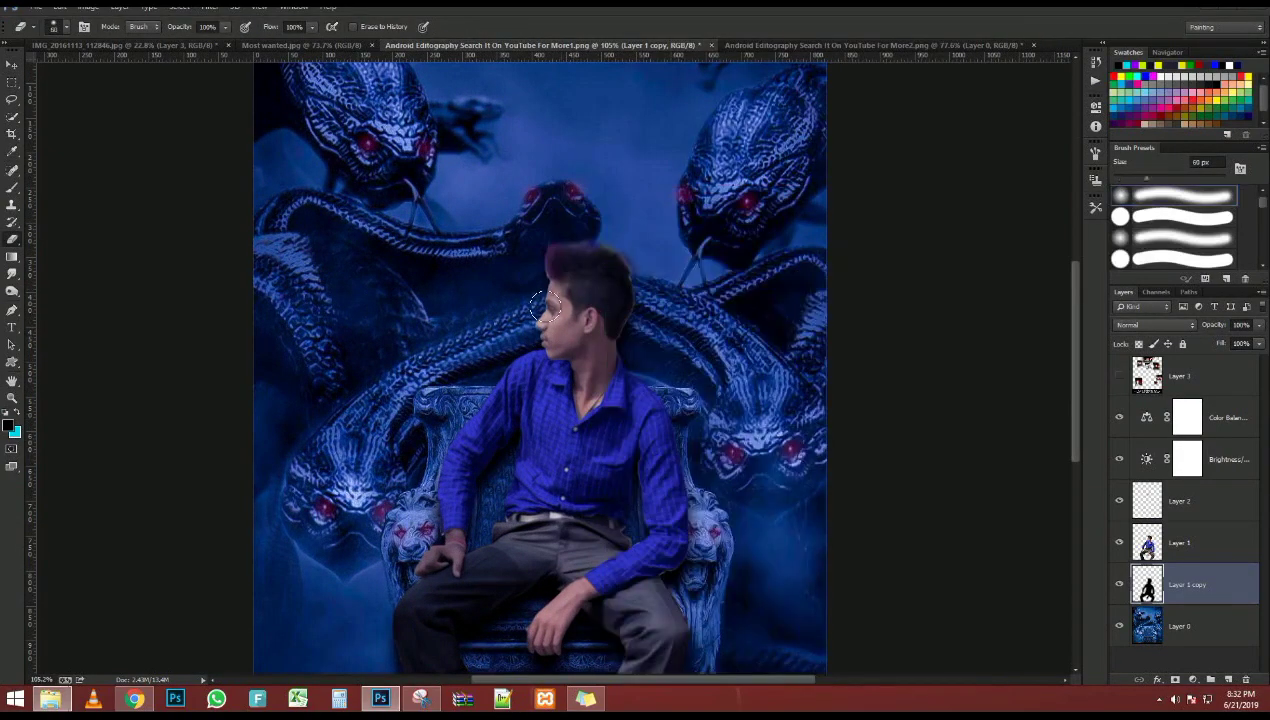
scroll(640, 360, "down", 2)
scroll(1018, 448, "up", 1)
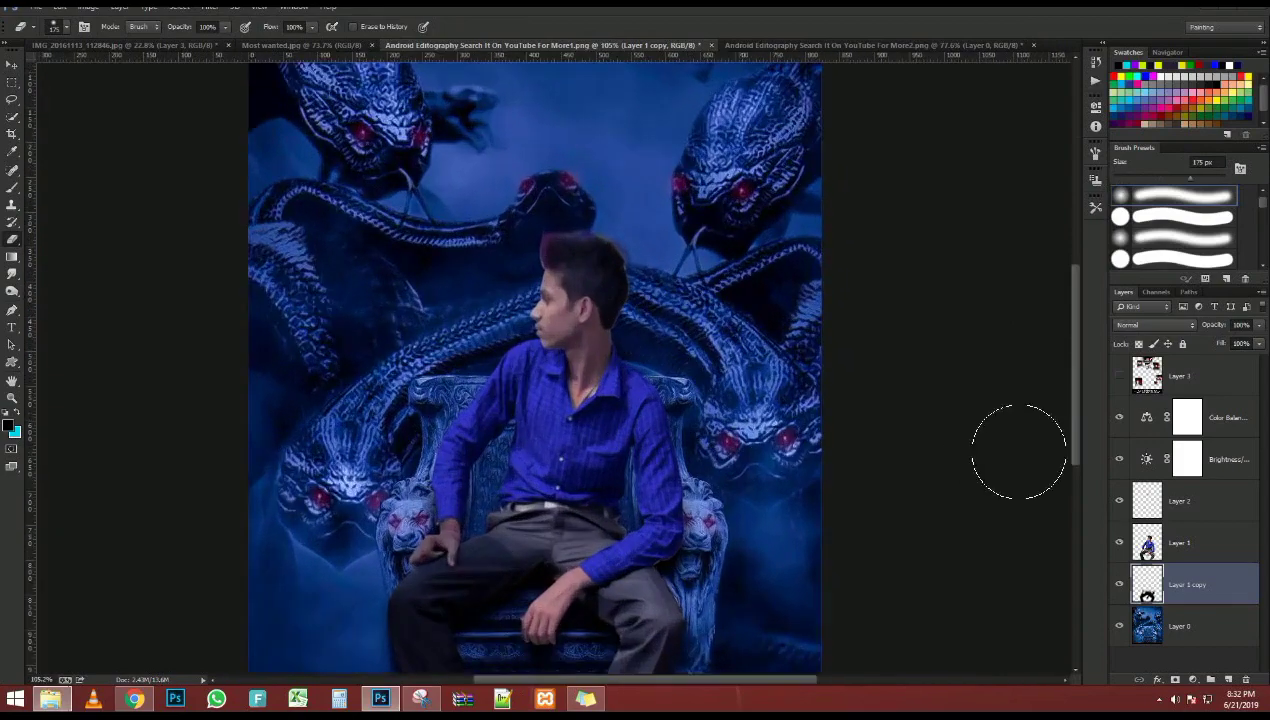
Show the Layer 3 title and red-eye overlay again and review the finished poster
left_click(1119, 376)
key("v")
scroll(545, 320, "down", 2)
scroll(545, 320, "up", 3)
scroll(545, 320, "down", 2)
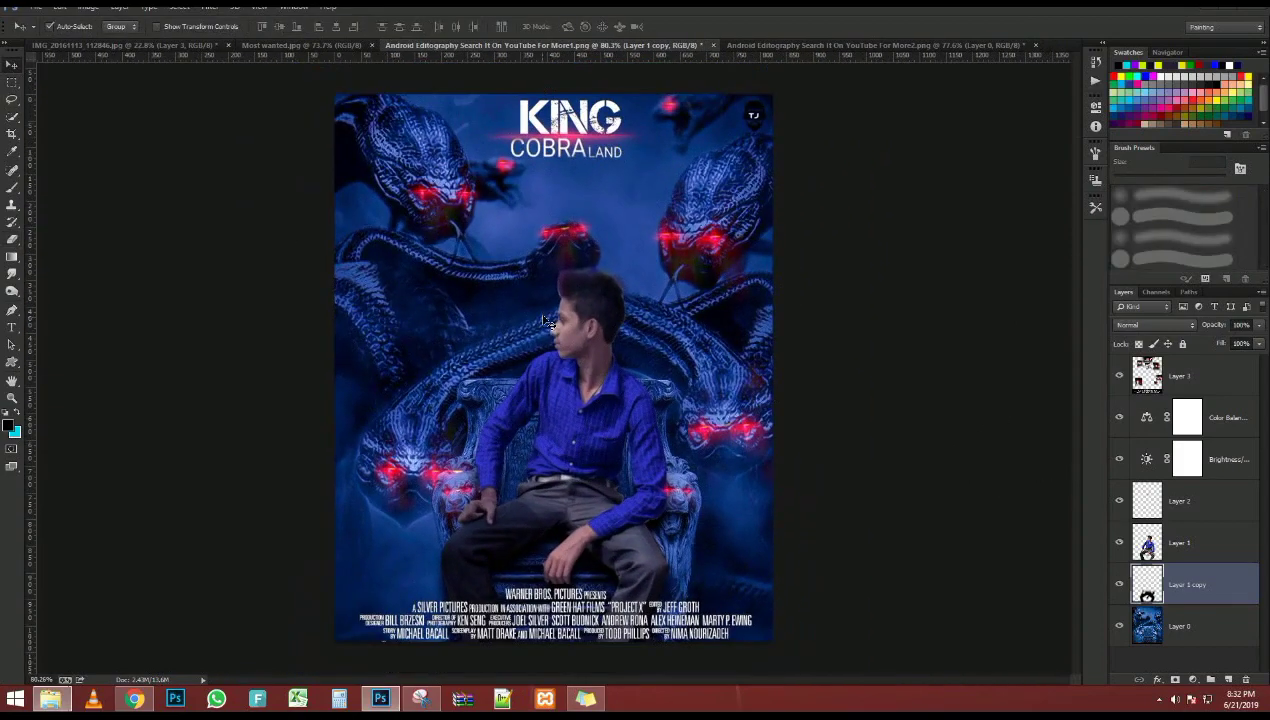
Move the solid blue image layer above Layer 3 and blend it as Linear Dodge (Add) at 39% opacity
scroll(545, 320, "up", 1)
scroll(545, 320, "down", 1)
scroll(506, 267, "up", 1)
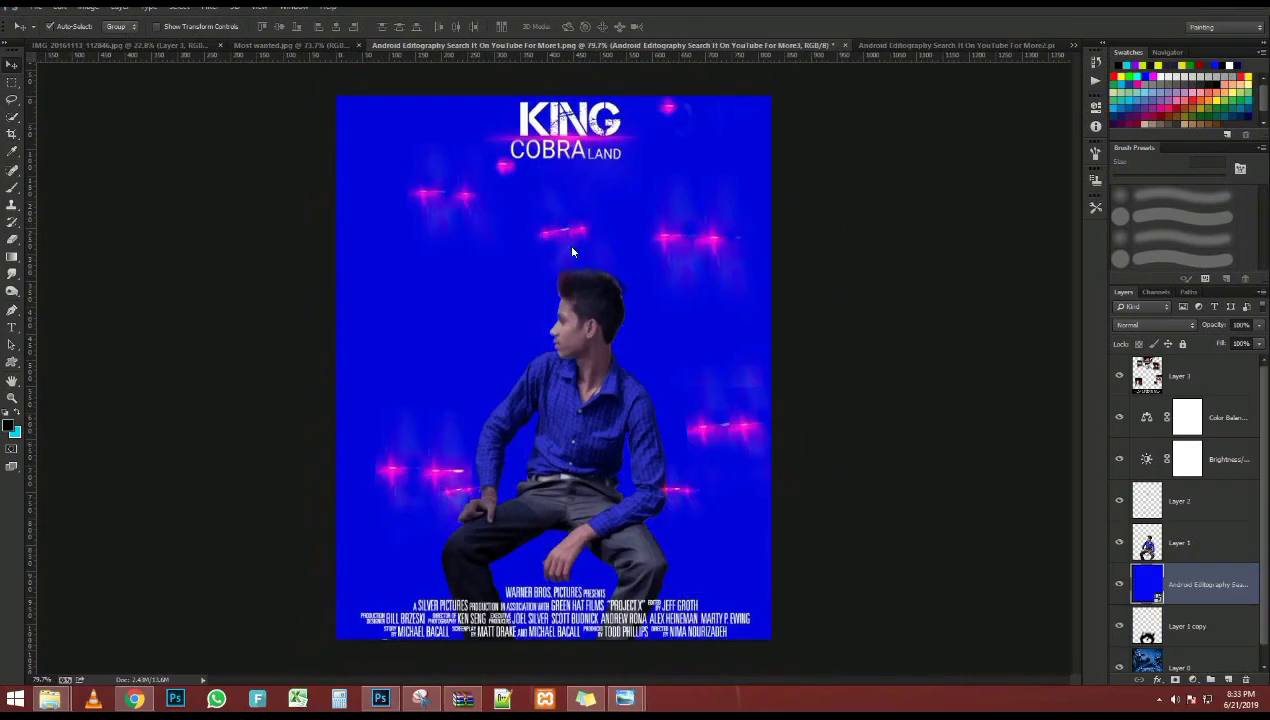
left_click_drag(1190, 584, 1190, 372)
left_click(1155, 325)
left_click(1155, 332)
scroll(1155, 332, "down", 8)
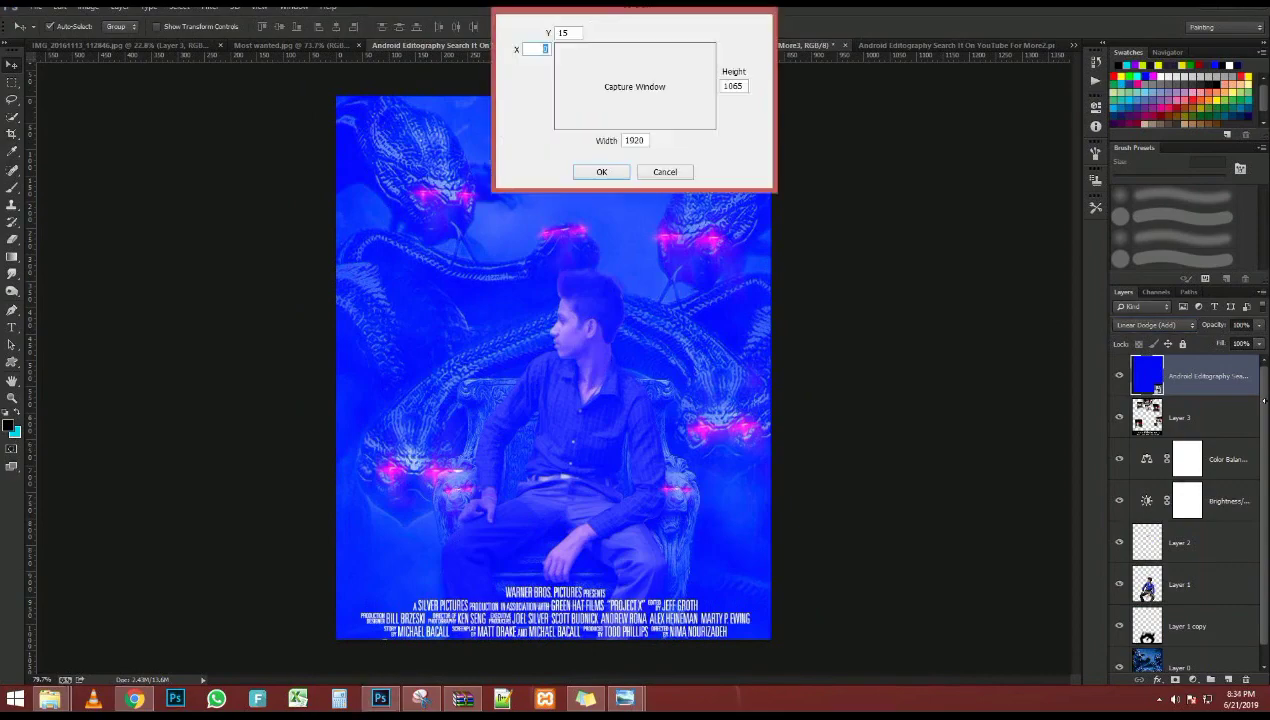
key("Return")
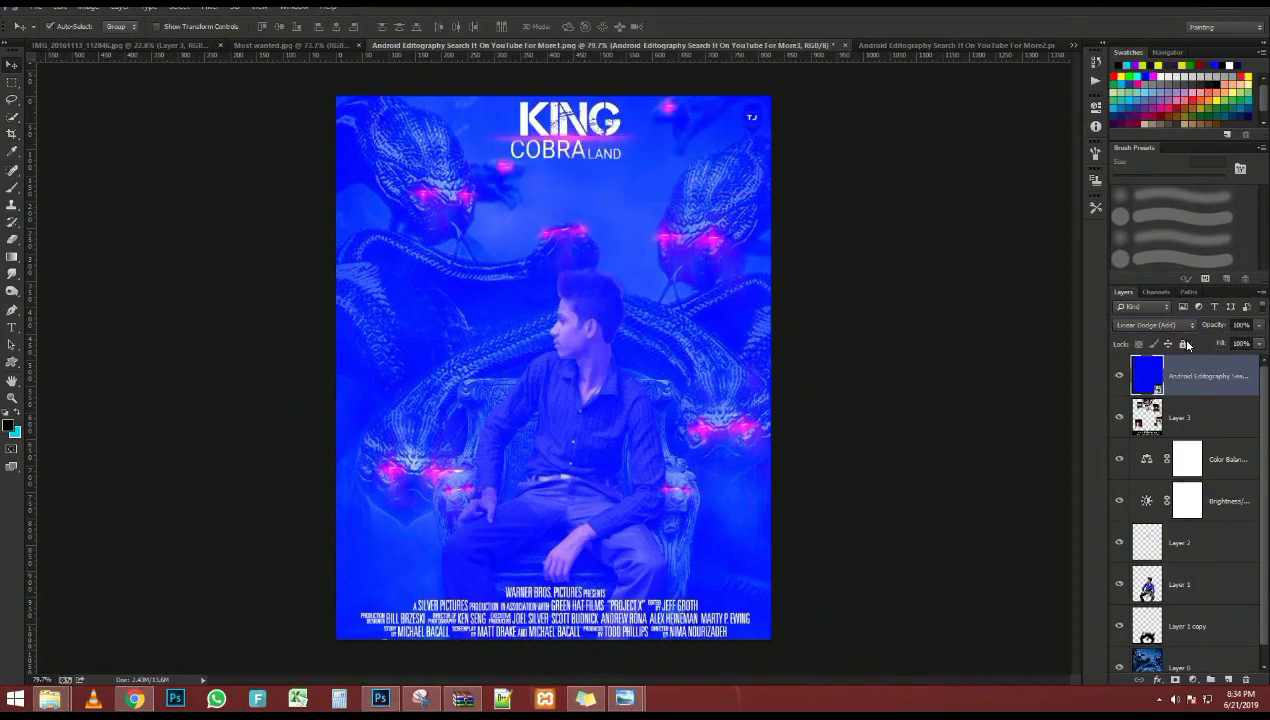
key("3")
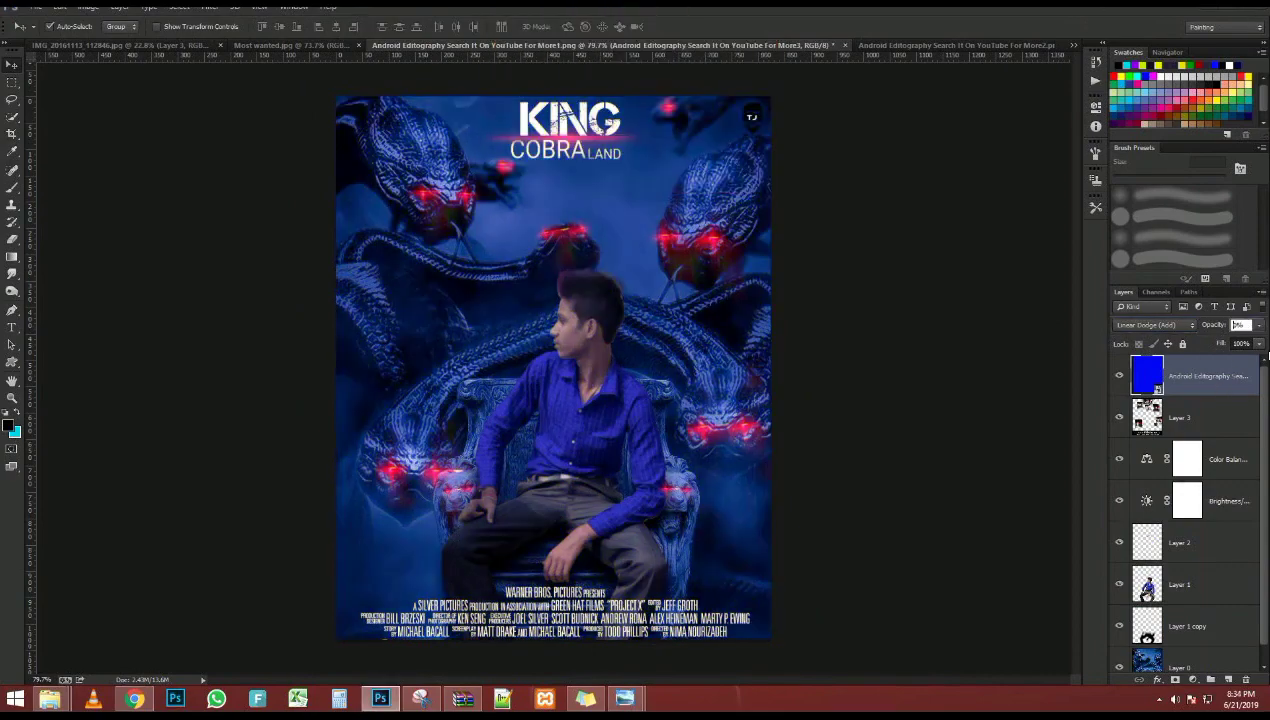
key("9")
scroll(1006, 340, "up", 1)
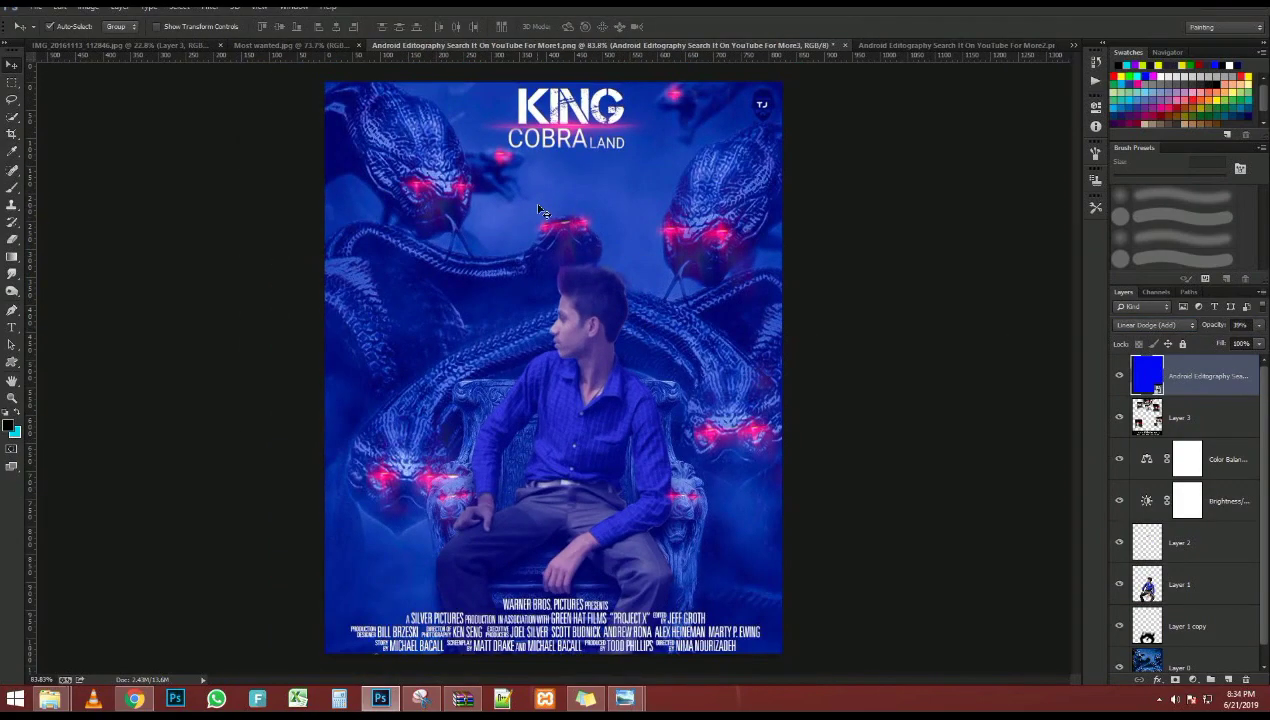
Rasterize the blue layer and paint black over its centre with a soft 900 px brush, leaving blue only around the poster's edges
key("b")
left_click(721, 294)
key("Return")
scroll(700, 289, "down", 2)
key("]")
key("]")
key("]")
key("]")
key("]")
key("]")
key("]")
key("]")
key("]")
key("]")
key("]")
key("]")
key("]")
key("]")
key("]")
key("]")
key("]")
key("]")
key("]")
key("]")
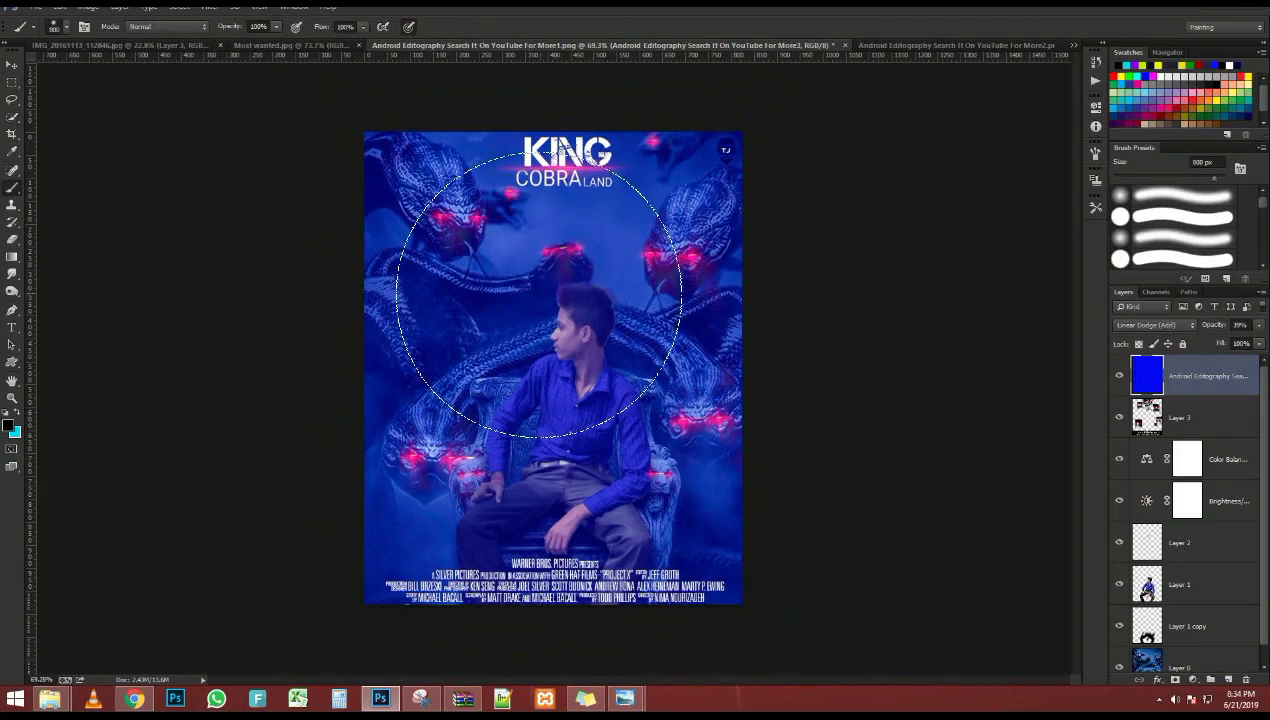
left_click(539, 300)
scroll(532, 296, "up", 3)
scroll(529, 306, "down", 2)
key("bracketright")
mouse_move(529, 306)
left_mouse_down()
mouse_move(539, 363)
mouse_move(496, 397)
mouse_move(539, 383)
mouse_move(545, 297)
left_mouse_up()
scroll(498, 278, "down", 3)
scroll(508, 300, "up", 3)
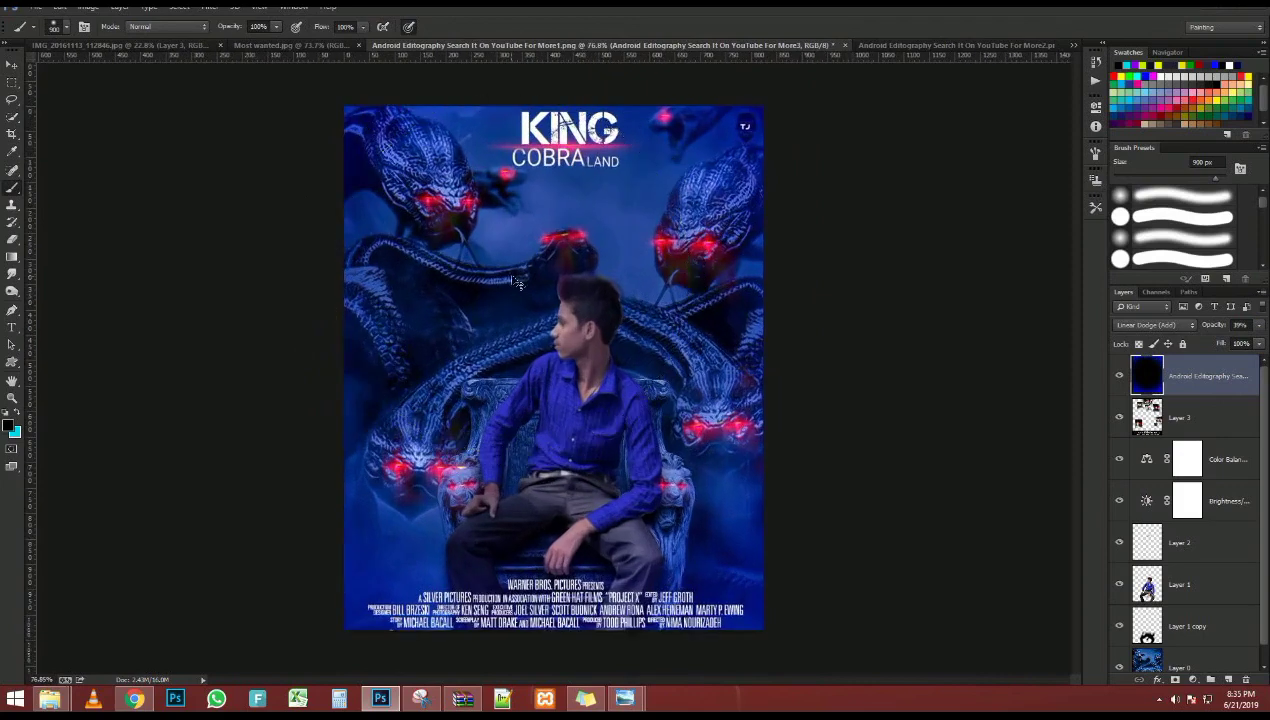
Change the blending mode of the hair colour on Layer 2 to Overlay
key("ctrl+0")
left_click(12, 65)
left_click(1217, 415)
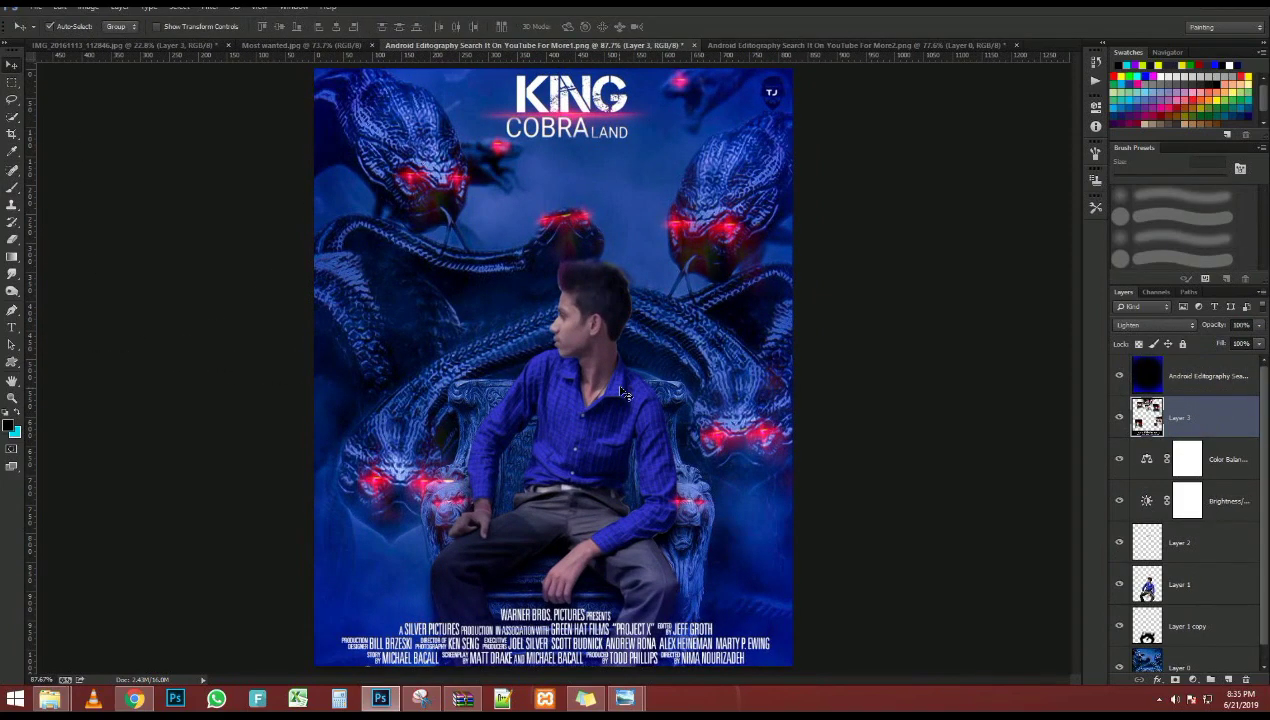
left_click(1225, 542)
left_click(1155, 325)
left_click(1165, 352)
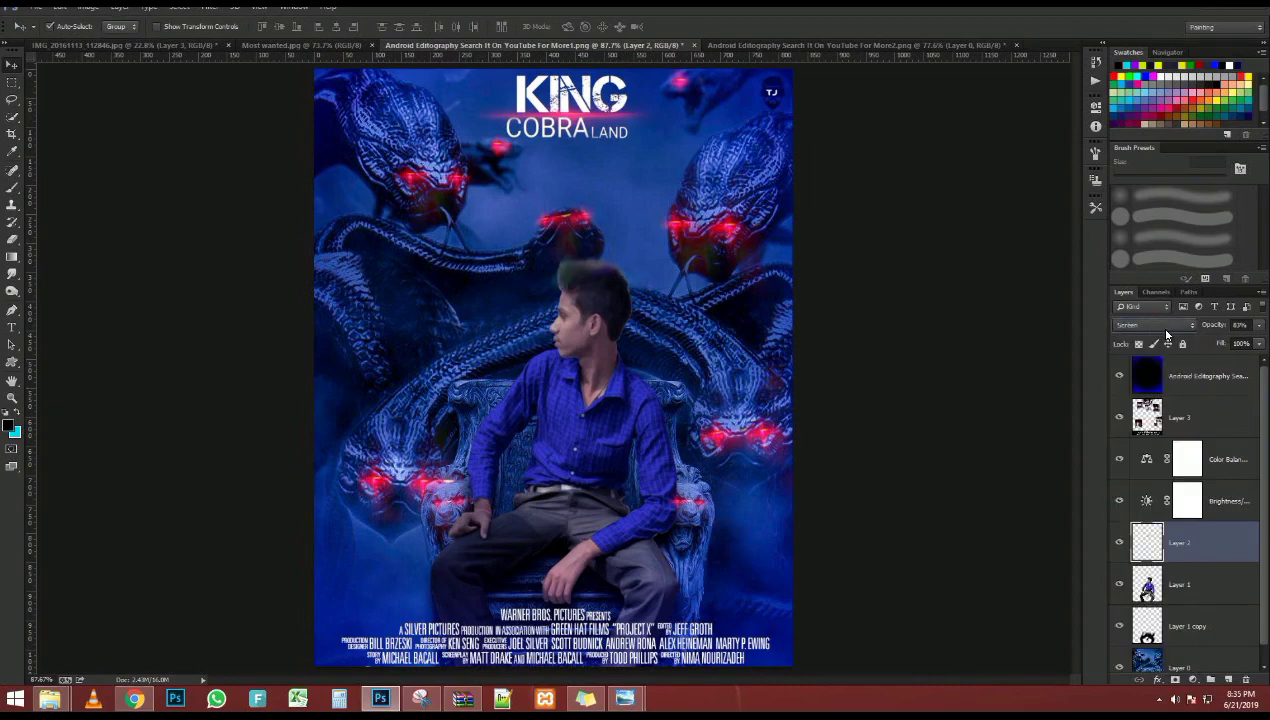
scroll(597, 401, "up", 5)
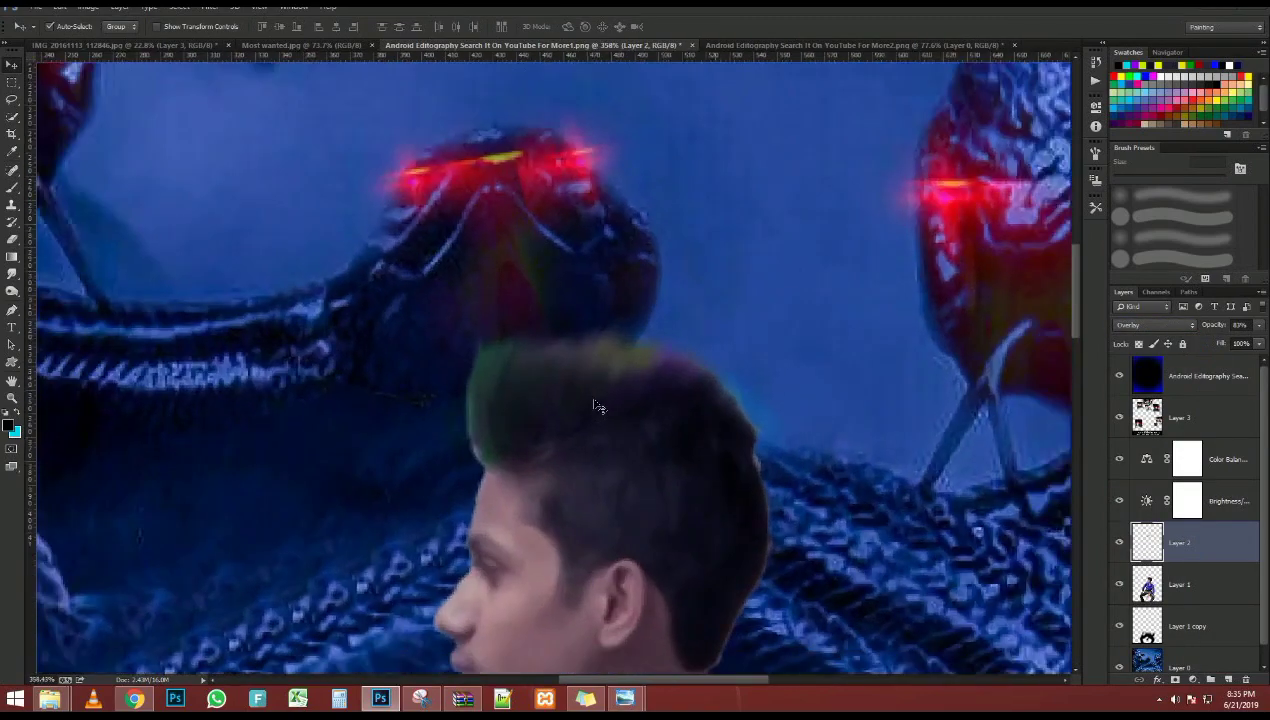
scroll(597, 401, "down", 7)
scroll(552, 352, "up", 1)
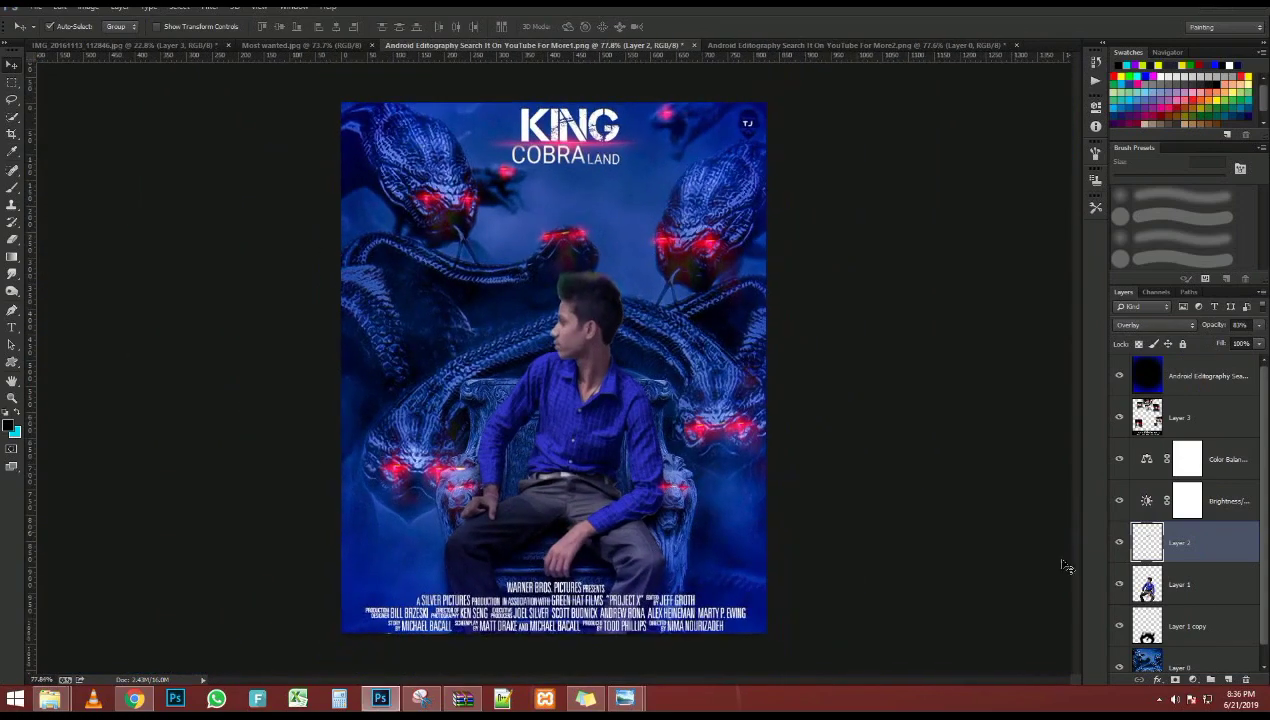
Add a Channel Mixer adjustment layer above the blue edge layer
left_click(1192, 679)
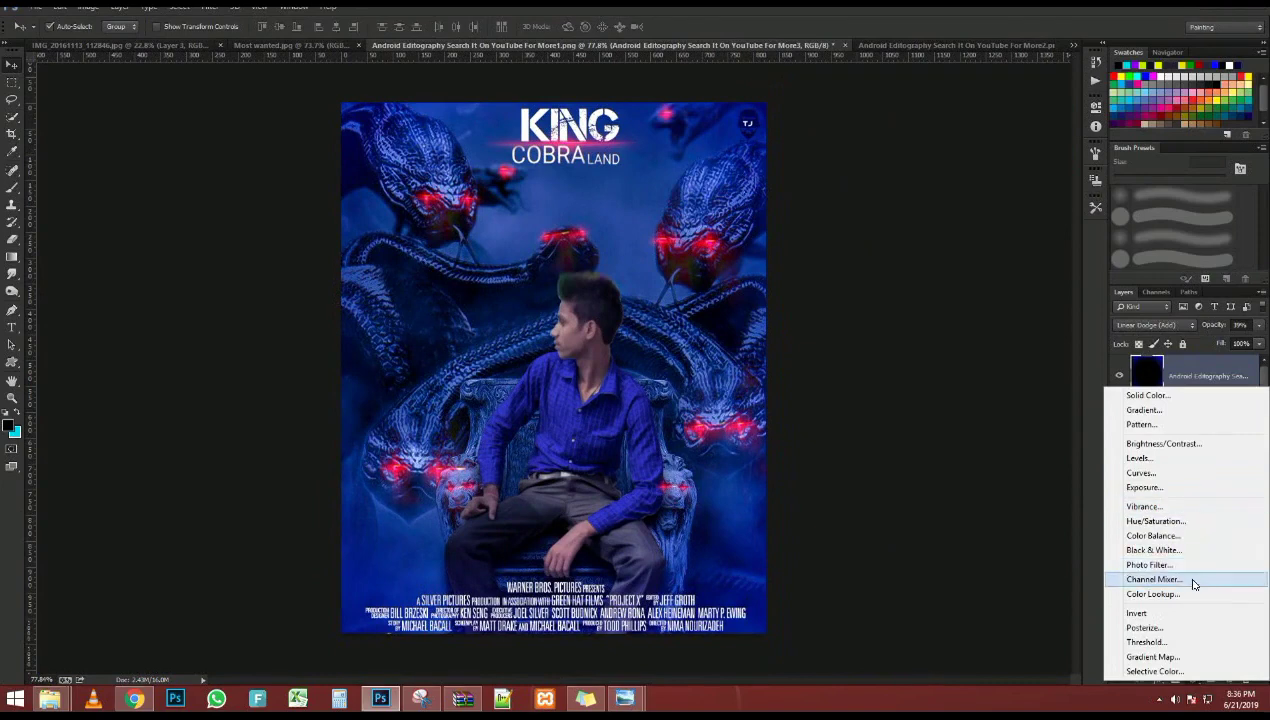
left_click(1190, 578)
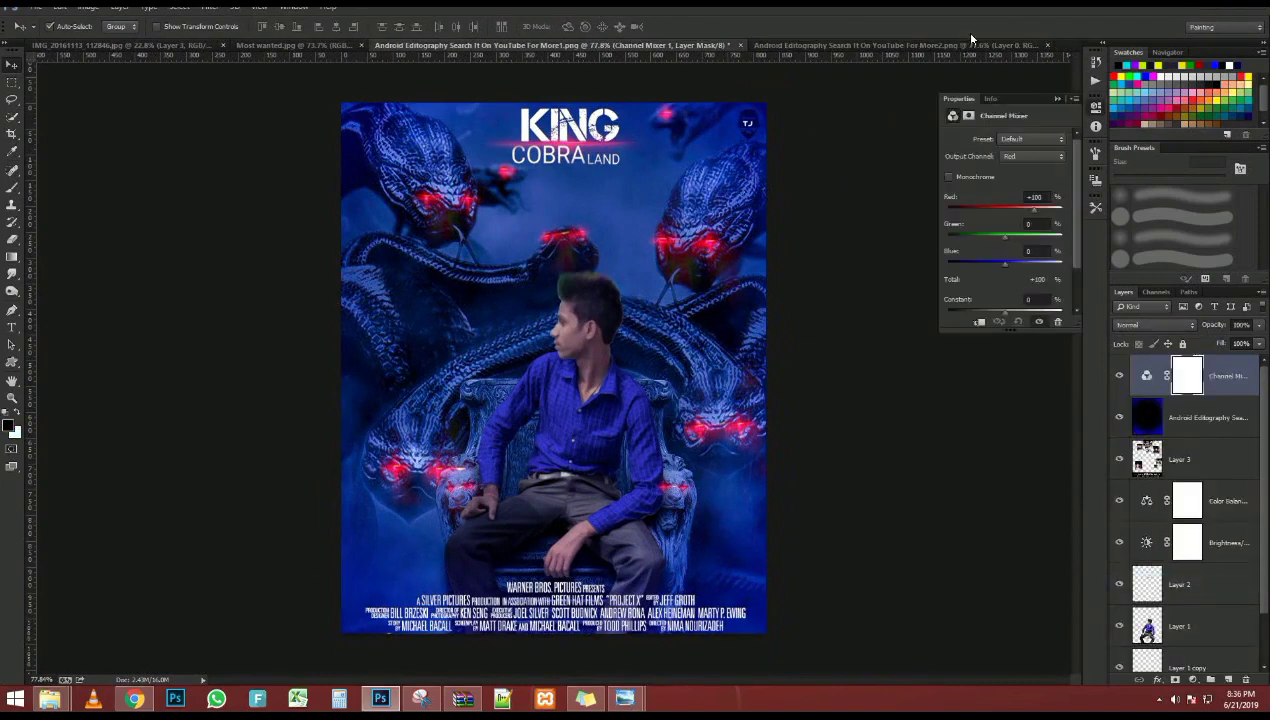
Try the Channel Mixer's black-and-white presets and monochrome option, and return to the Default preset
left_click(1030, 139)
left_click(1024, 206)
scroll(1027, 141, "down", 1)
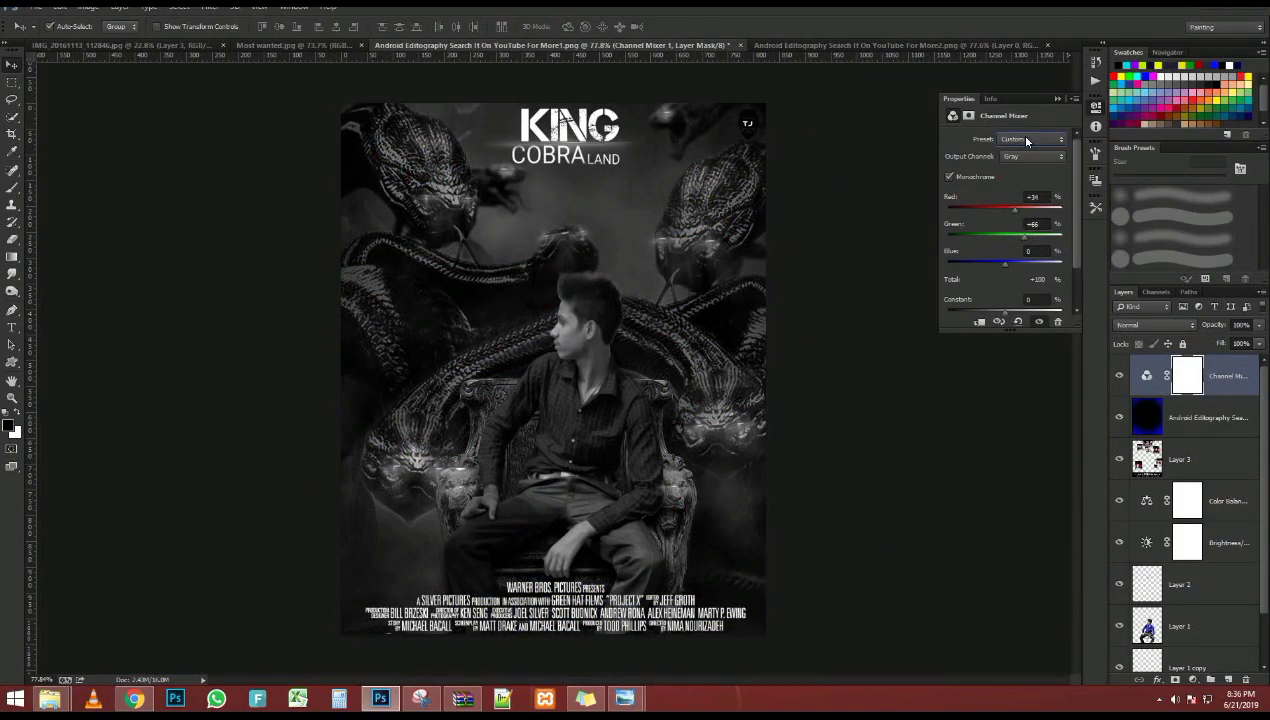
left_click(1048, 156)
left_click(1050, 141)
left_click(1042, 173)
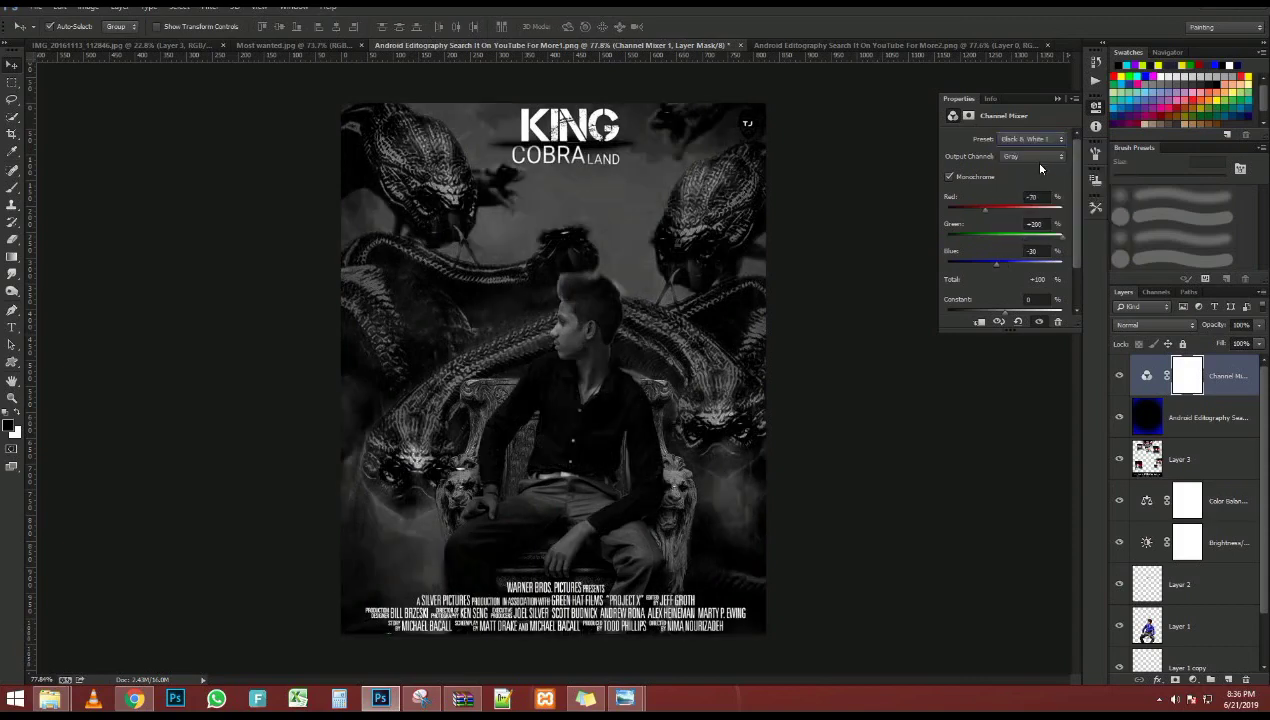
left_click(1040, 161)
left_click(985, 177)
left_click(1032, 157)
left_click(1027, 183)
scroll(1035, 146, "up", 2)
left_click(1036, 157)
left_click(1036, 170)
left_click(988, 178)
left_click(1022, 141)
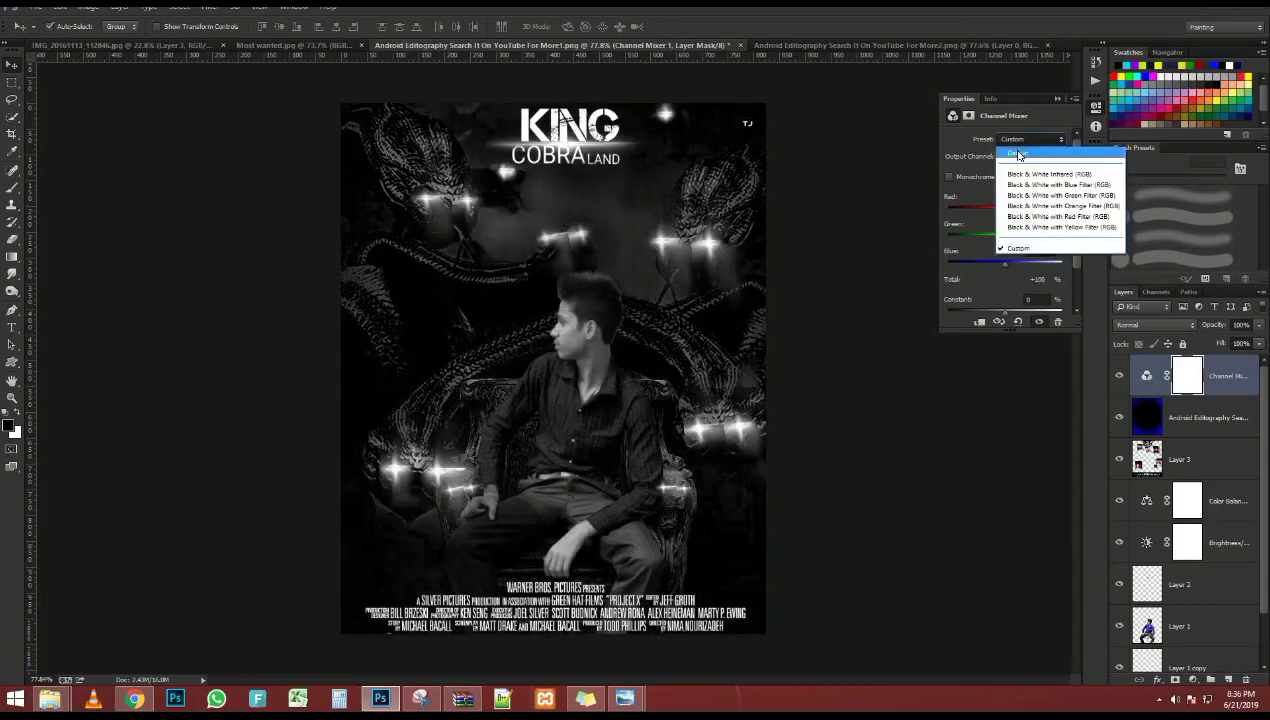
left_click(1020, 153)
Mix the Red output with extra Red, Green +44% and Blue -9%, and the Blue output with Red +11% and Green -23%
left_click_drag(1016, 206, 996, 257)
left_click(1014, 157)
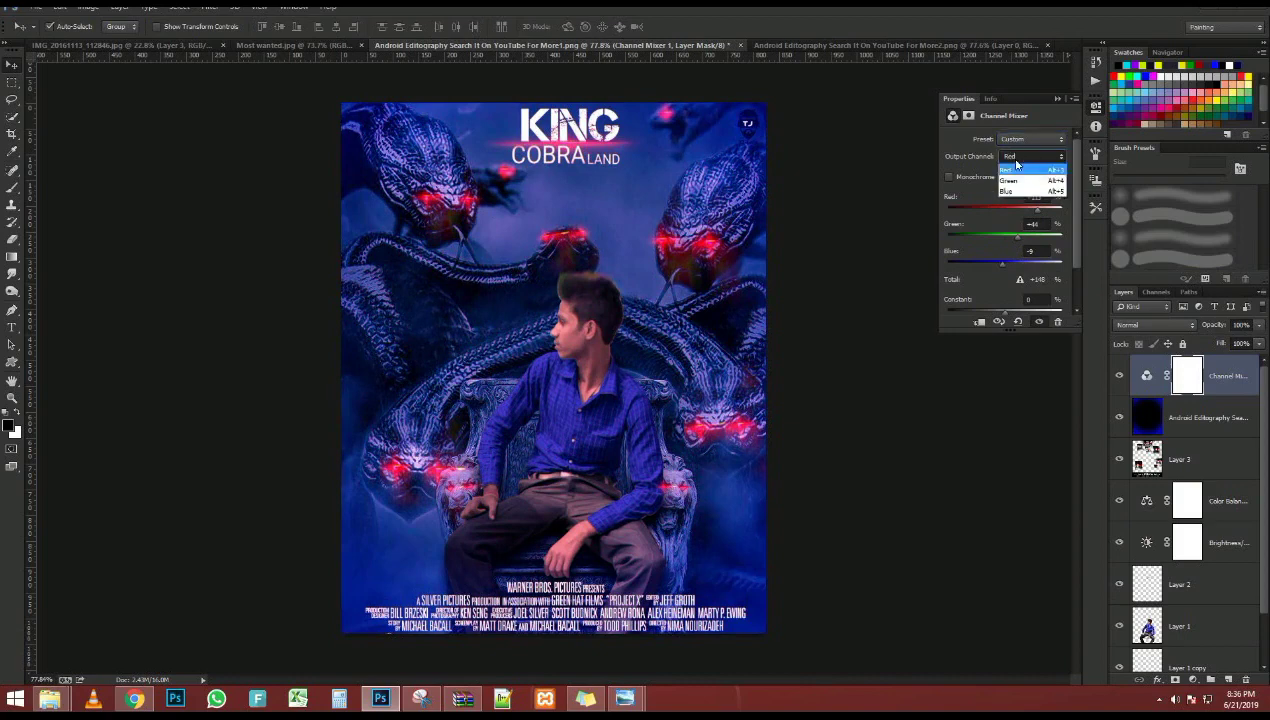
left_click(1014, 157)
left_click(1009, 195)
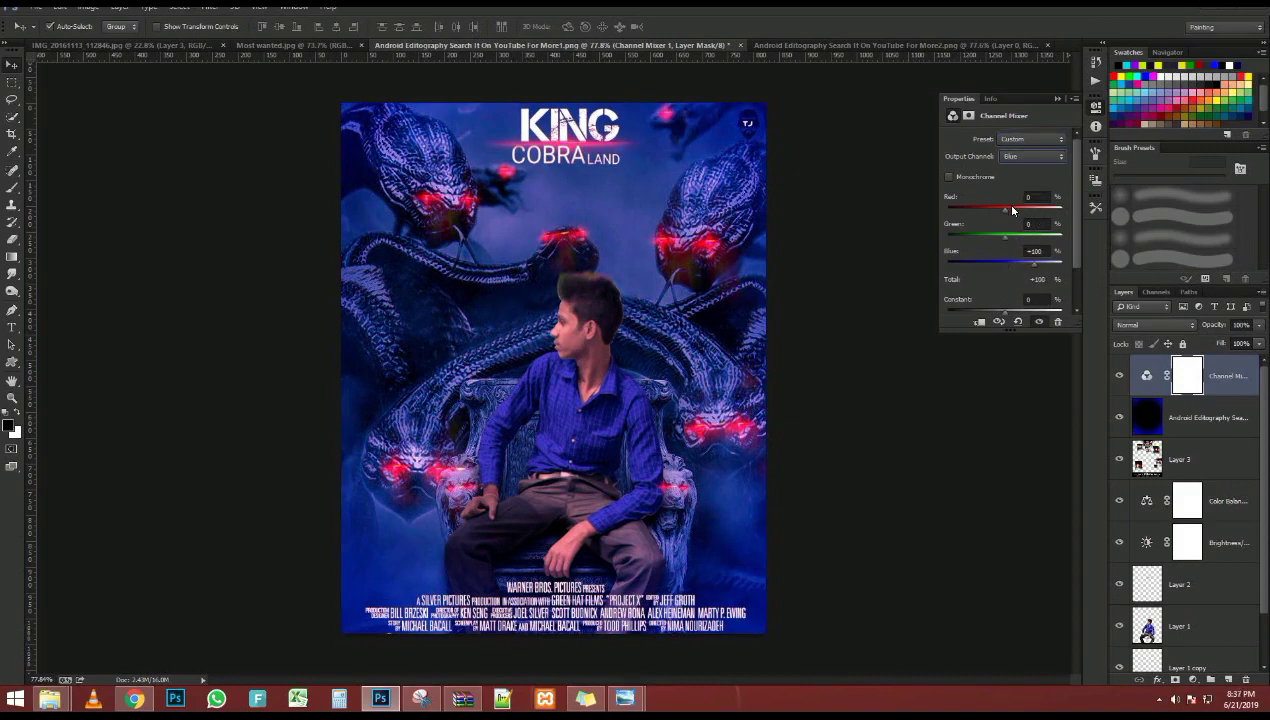
left_click_drag(1012, 210, 1001, 238)
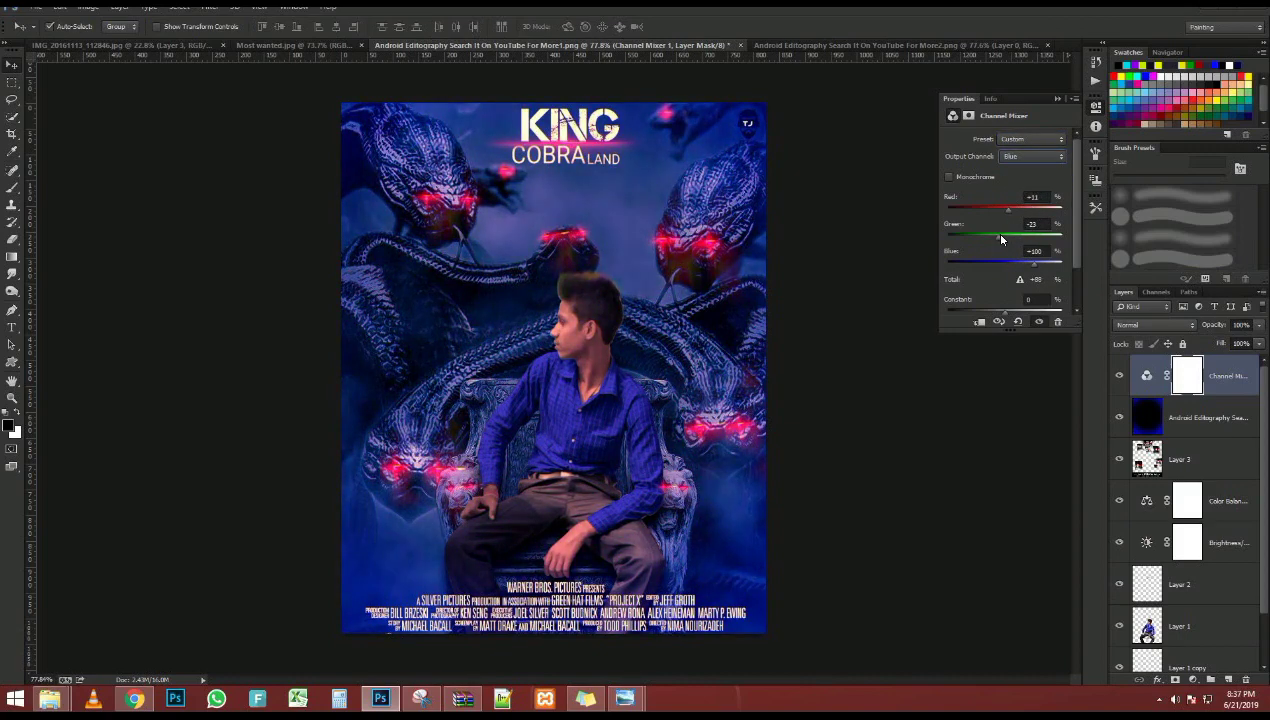
left_click(1057, 99)
Try a brighter Exposure adjustment layer on top of the stack and delete it
right_click(1184, 692)
left_click(1174, 694)
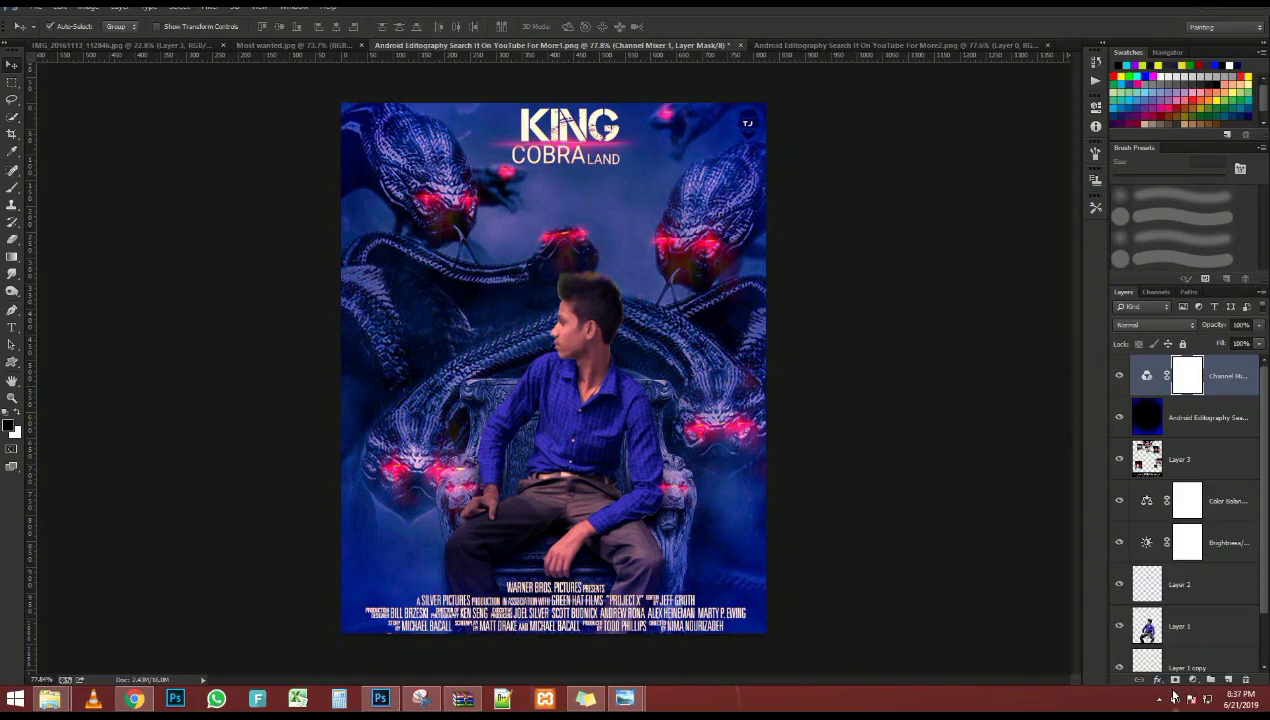
left_click(1192, 682)
left_click(1205, 494)
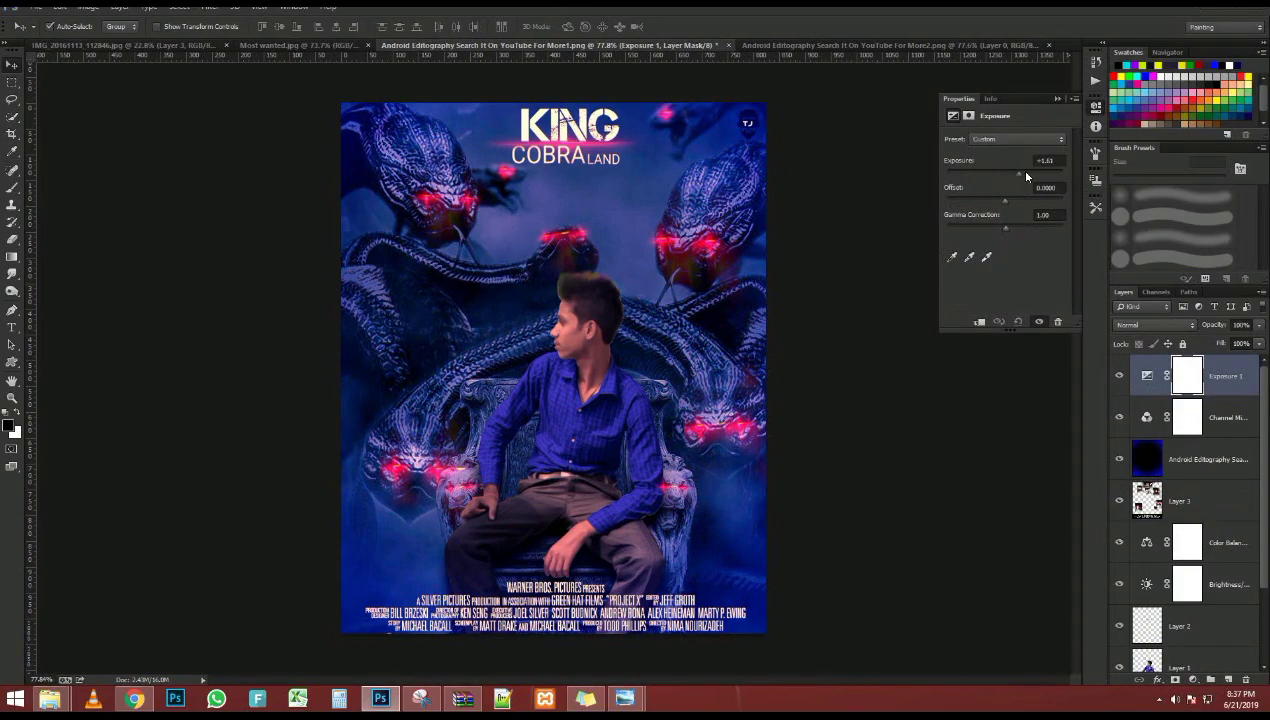
left_click_drag(1005, 172, 1009, 176)
left_click(1057, 99)
key("Delete")
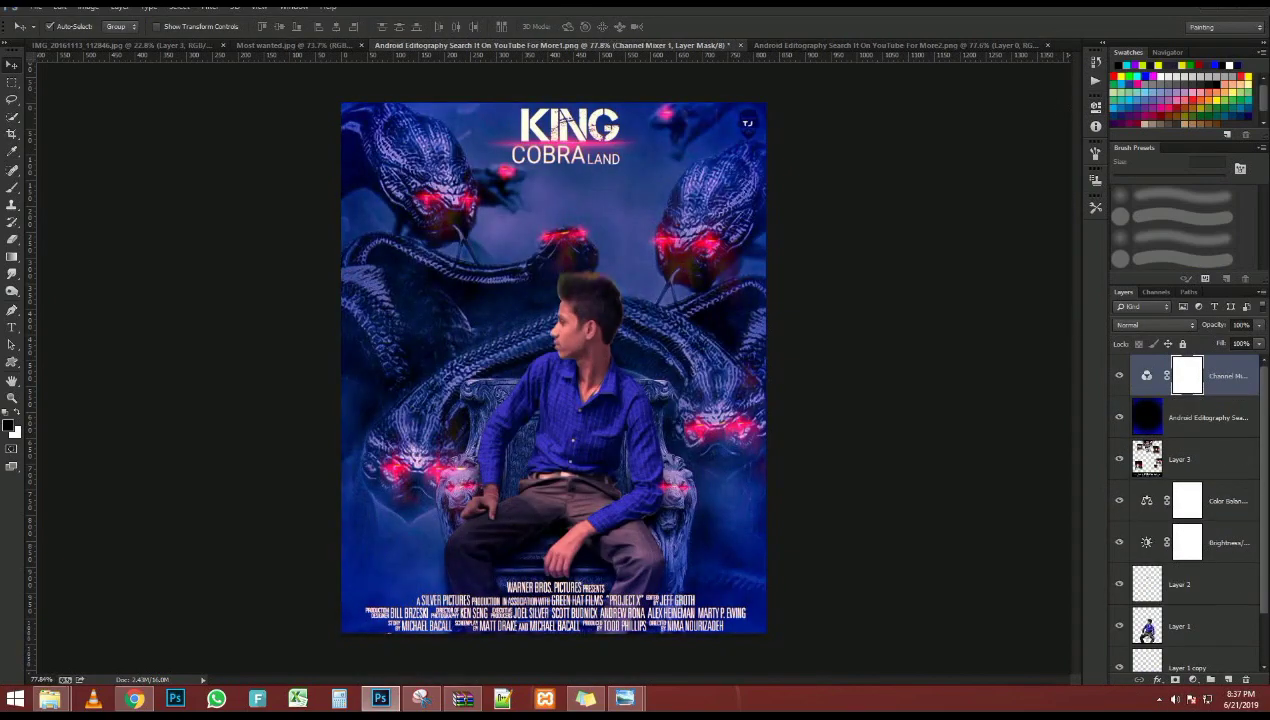
Add a Color Lookup adjustment layer on top and cycle through its 3DLUT looks to the Kodak-Fuji one
left_click(1191, 684)
left_click(1200, 608)
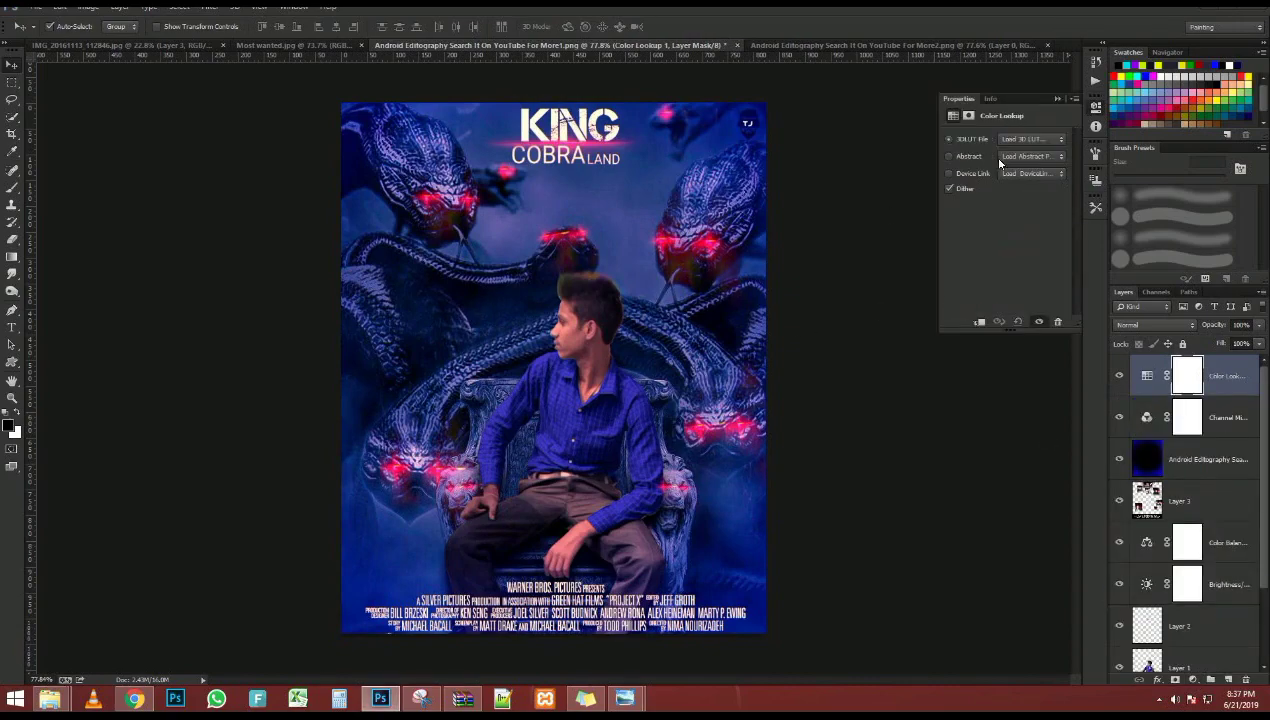
left_click(1030, 139)
left_click(1022, 138)
key("Down")
key("Down")
key("Down")
key("Down")
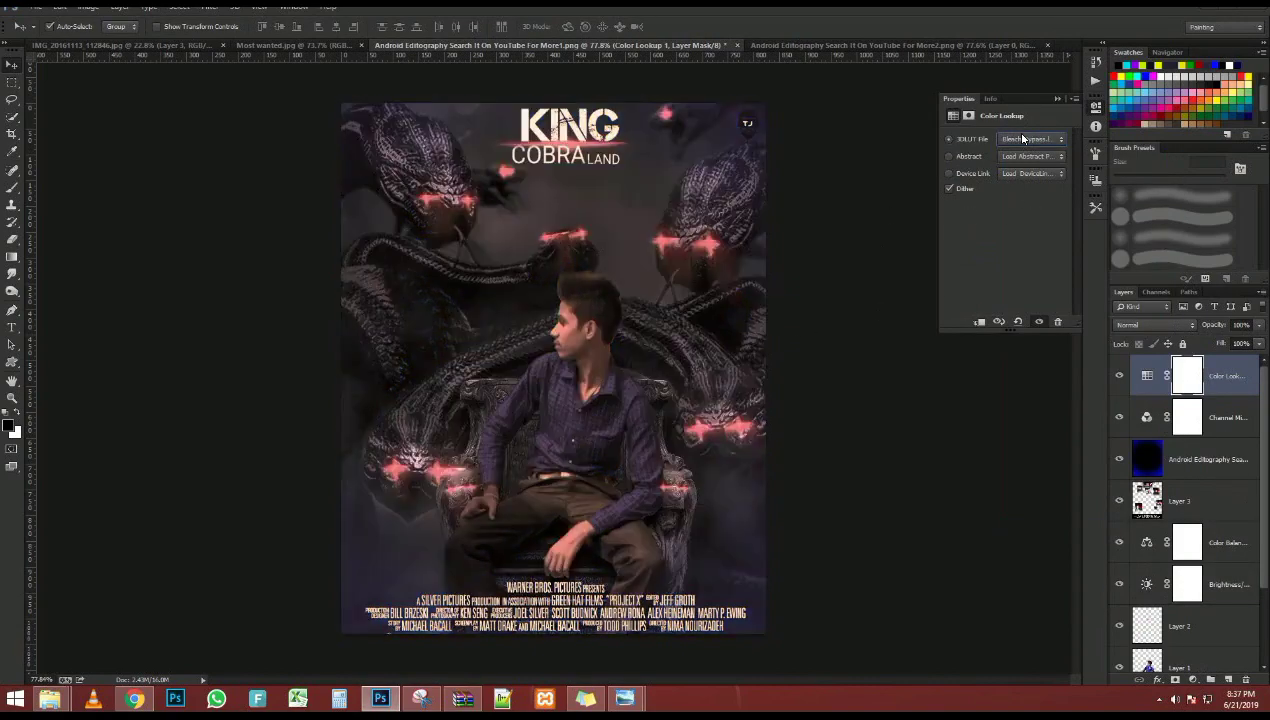
key("Down")
key("Down")
key("Down")
key("Down")
key("Down")
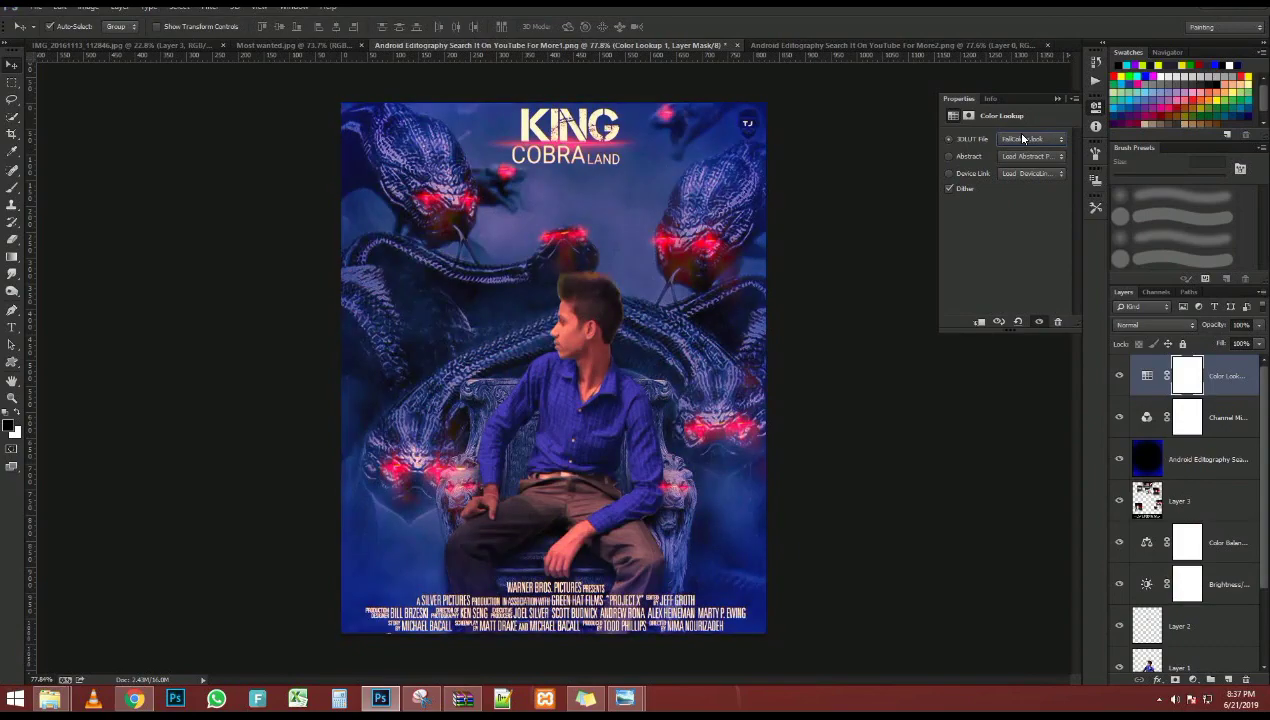
key("Down")
key("Down")
key("Down")
key("Down")
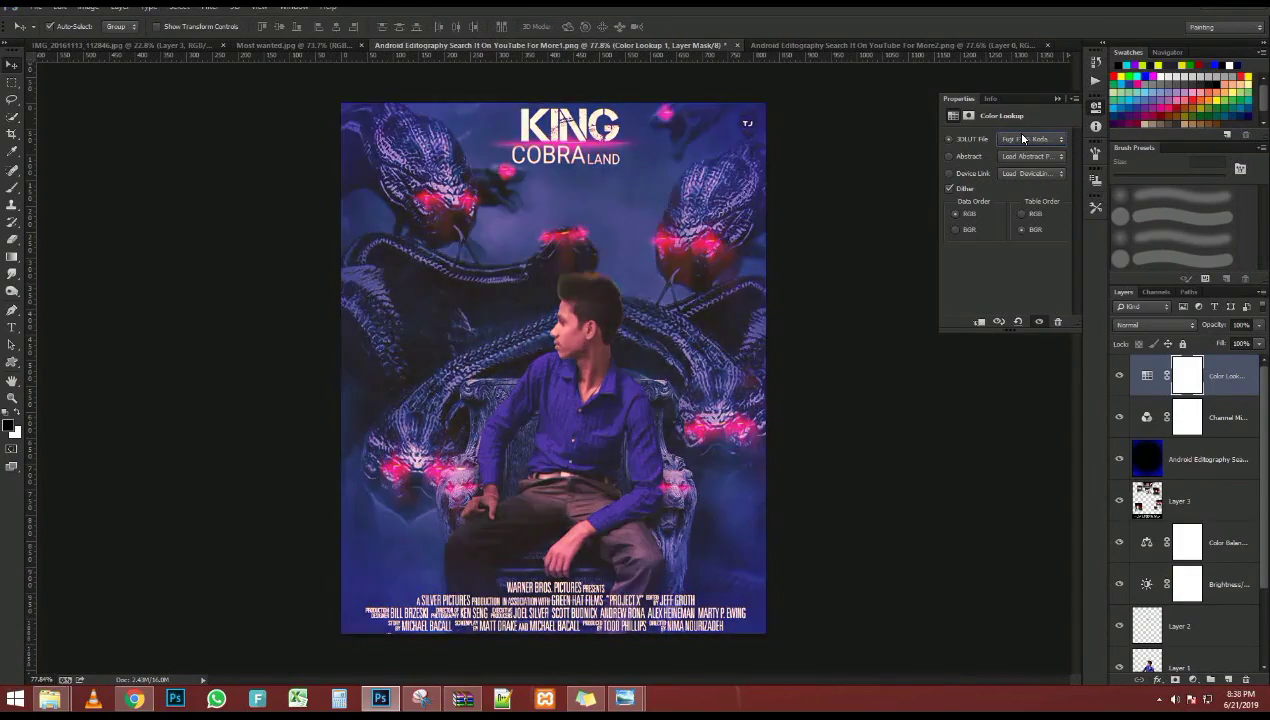
key("Down")
key("Down")
key("Down")
key("Down")
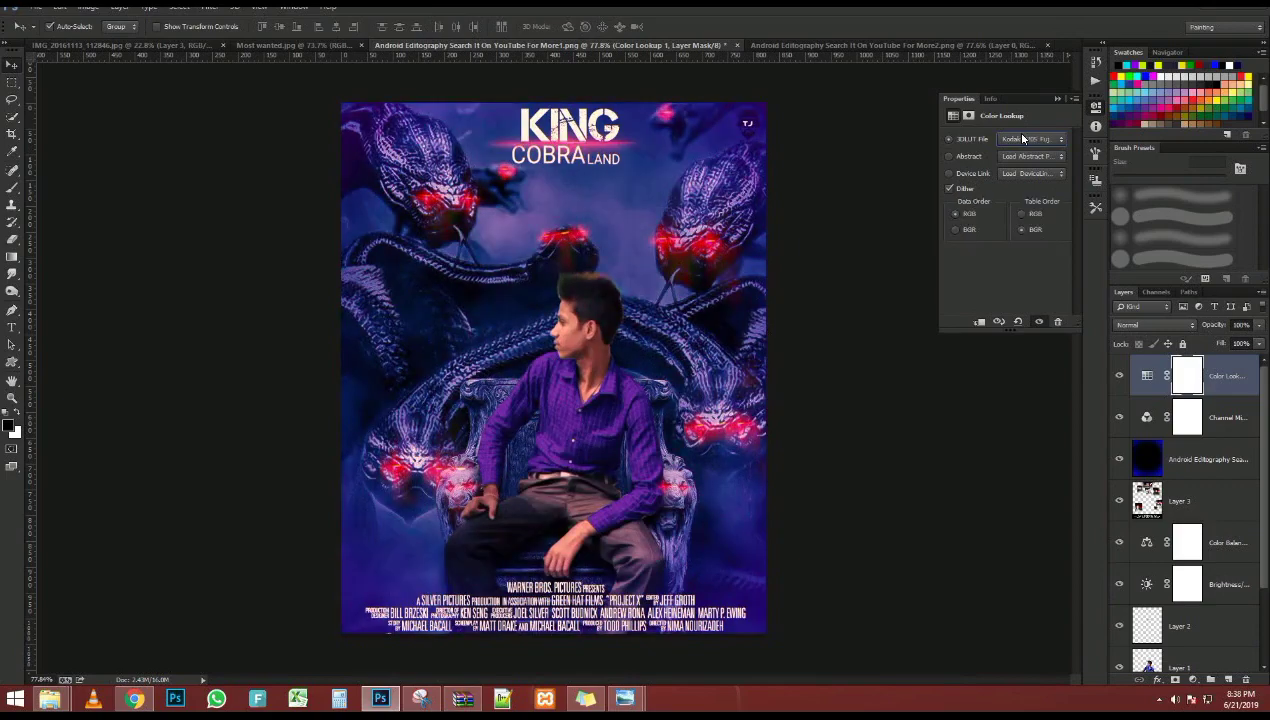
left_click(1058, 99)
Paint black on the Color Lookup mask over the man's shirt with a soft 125 px brush to restore its blue
key("b")
scroll(619, 318, "up", 3)
key("bracketleft")
key("bracketleft")
key("bracketleft")
key("bracketleft")
key("bracketleft")
key("bracketleft")
key("bracketleft")
key("bracketleft")
key("bracketleft")
key("bracketleft")
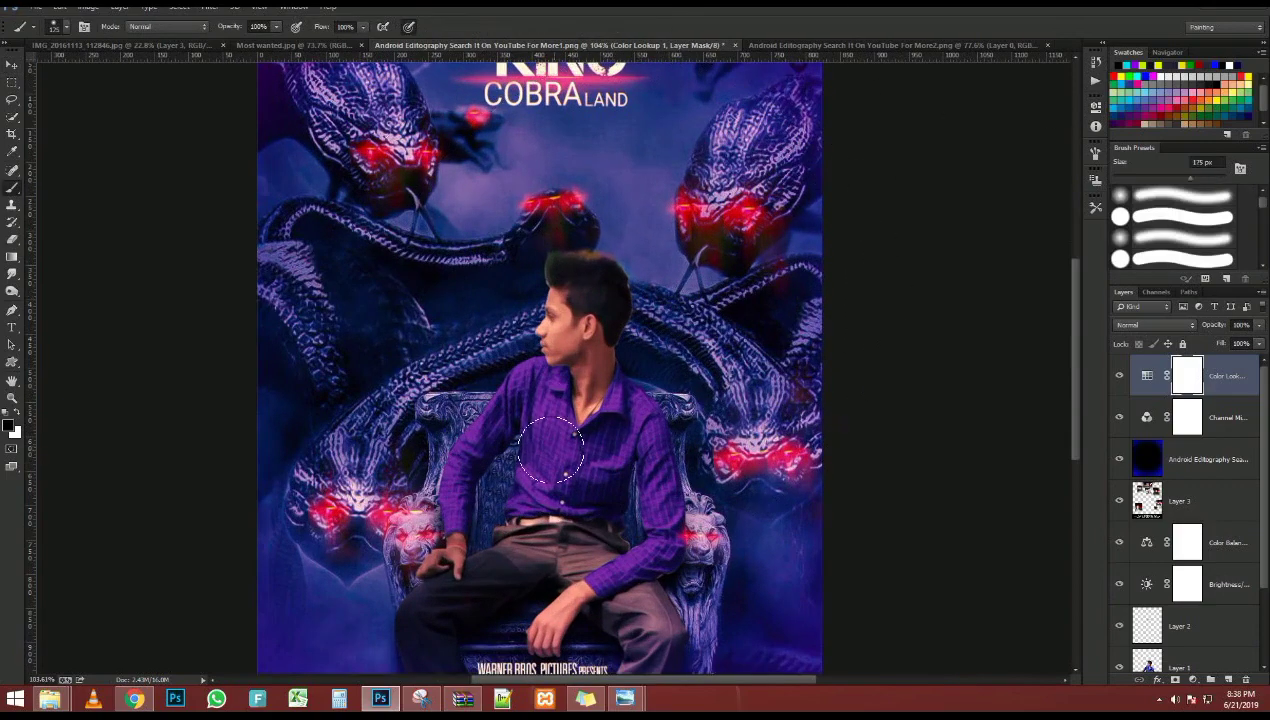
left_click_drag(632, 524, 572, 586)
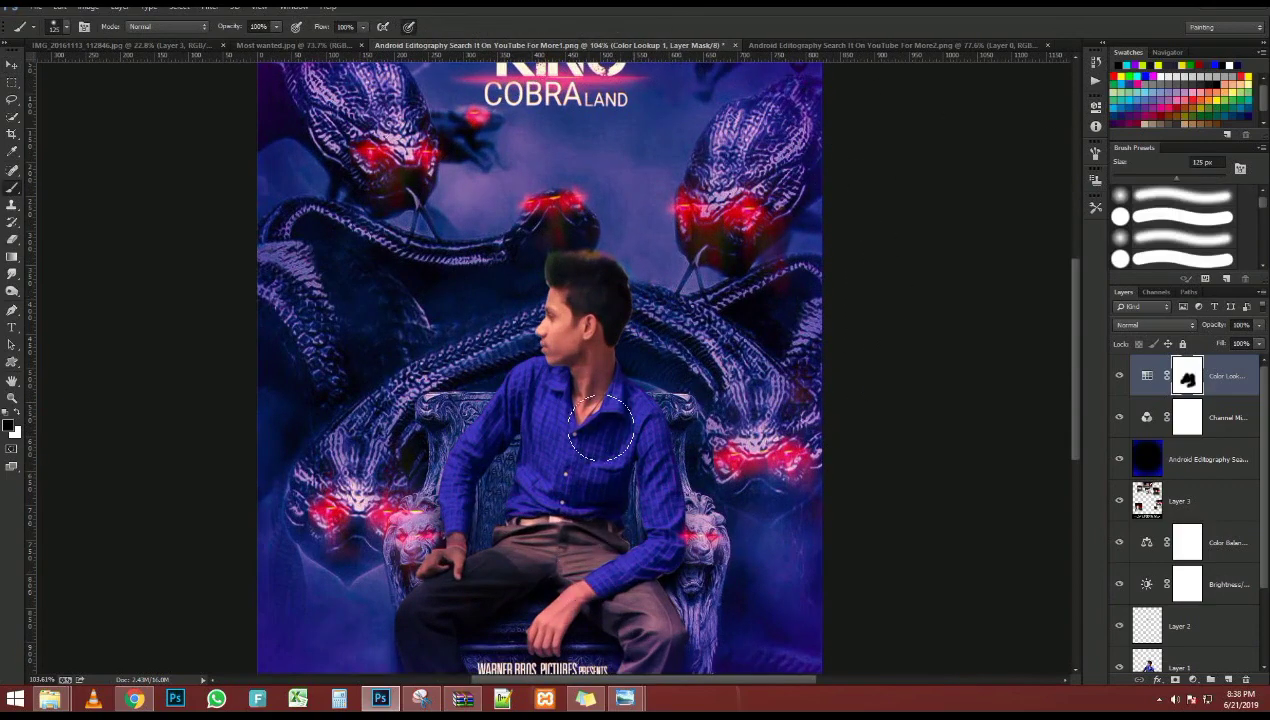
scroll(573, 261, "down", 3)
scroll(722, 314, "up", 1)
Stamp all visible layers into a new top layer and open it in the Color Efex Pro 4 filter
key("ctrl+shift+alt+e")
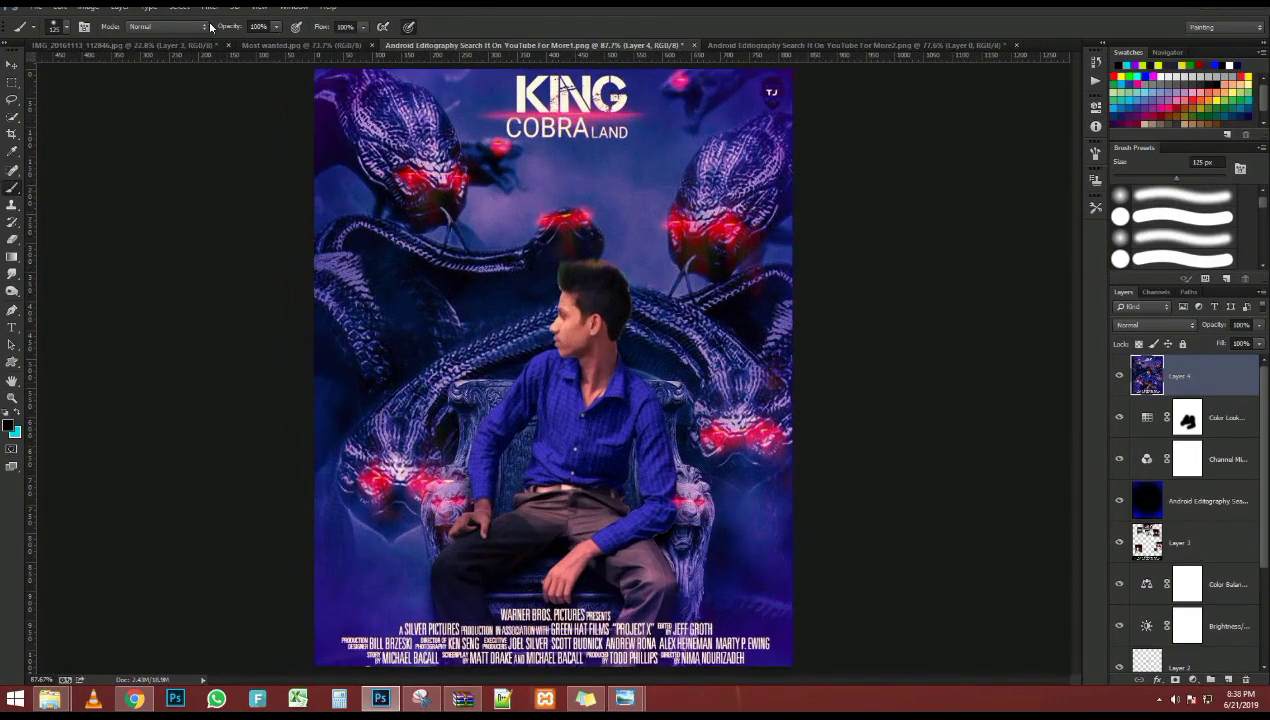
left_click(210, 7)
mouse_move(330, 447)
left_click(440, 459)
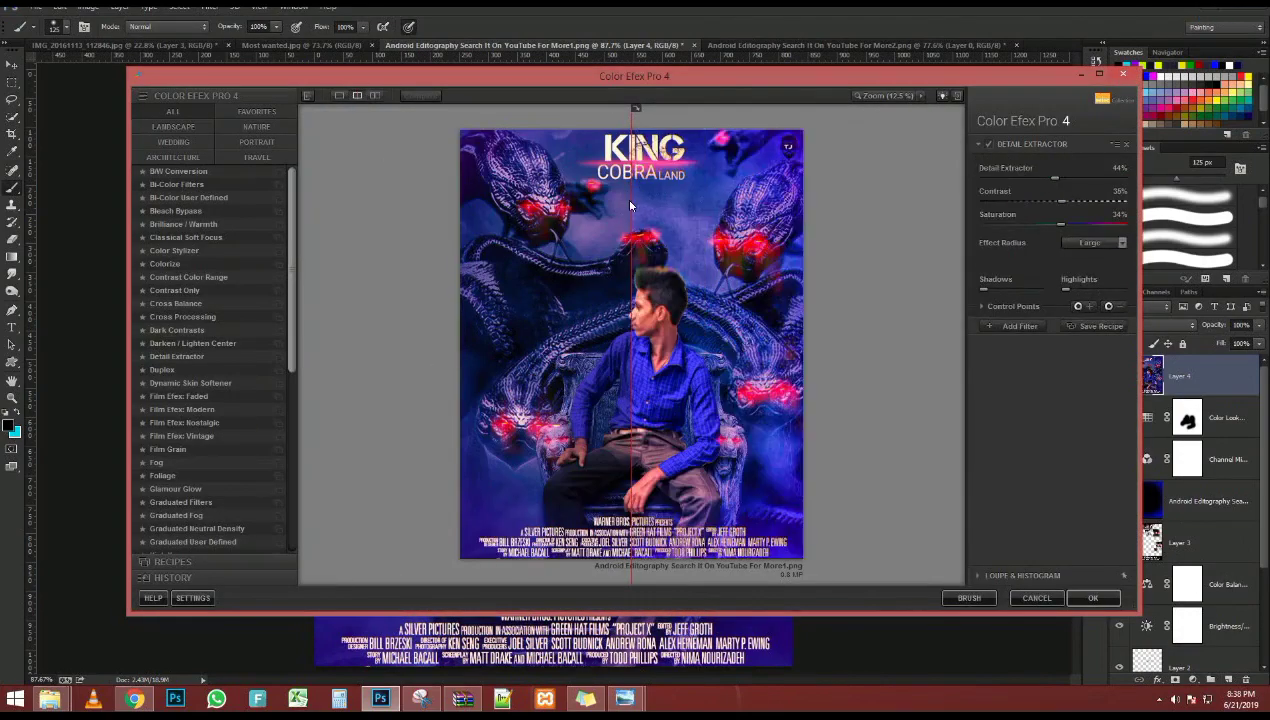
Try the B/W Conversion, Bleach Bypass, Contrast Color Range and Cross Balance filters on the poster
mouse_move(630, 205)
left_mouse_down()
mouse_move(526, 207)
mouse_move(622, 209)
left_mouse_up()
left_click(213, 172)
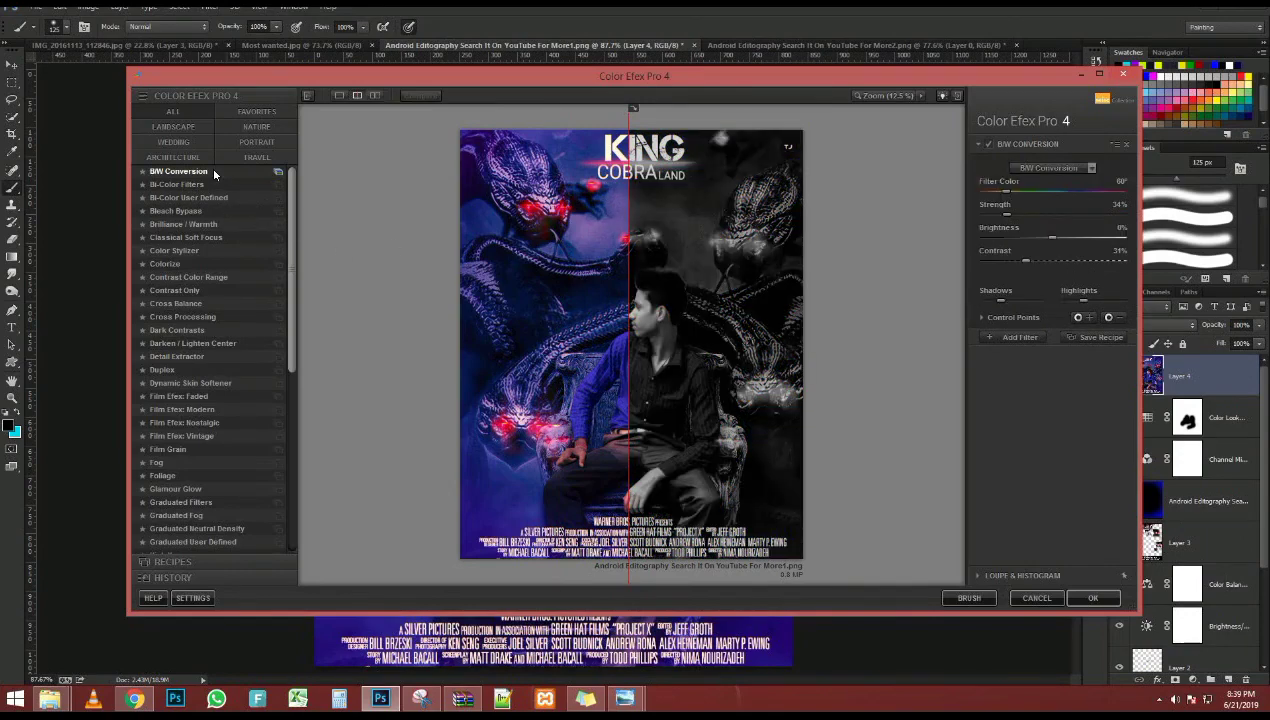
left_click(185, 184)
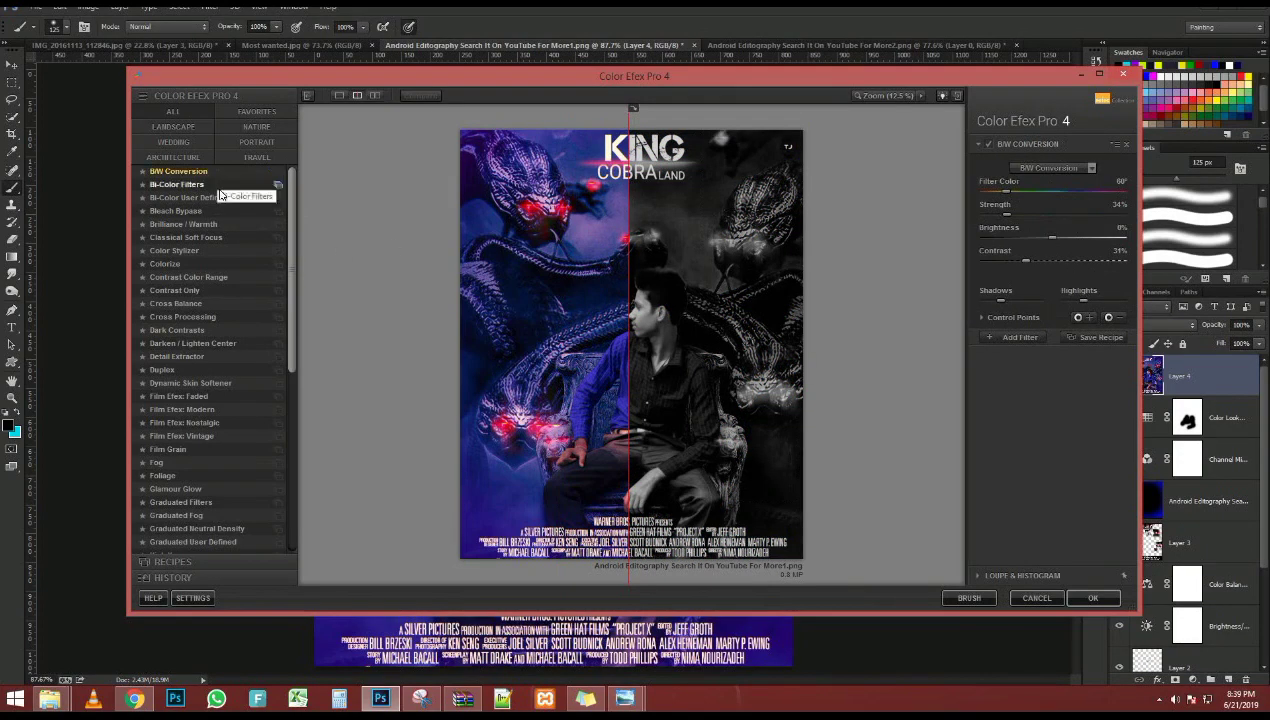
left_click(168, 205)
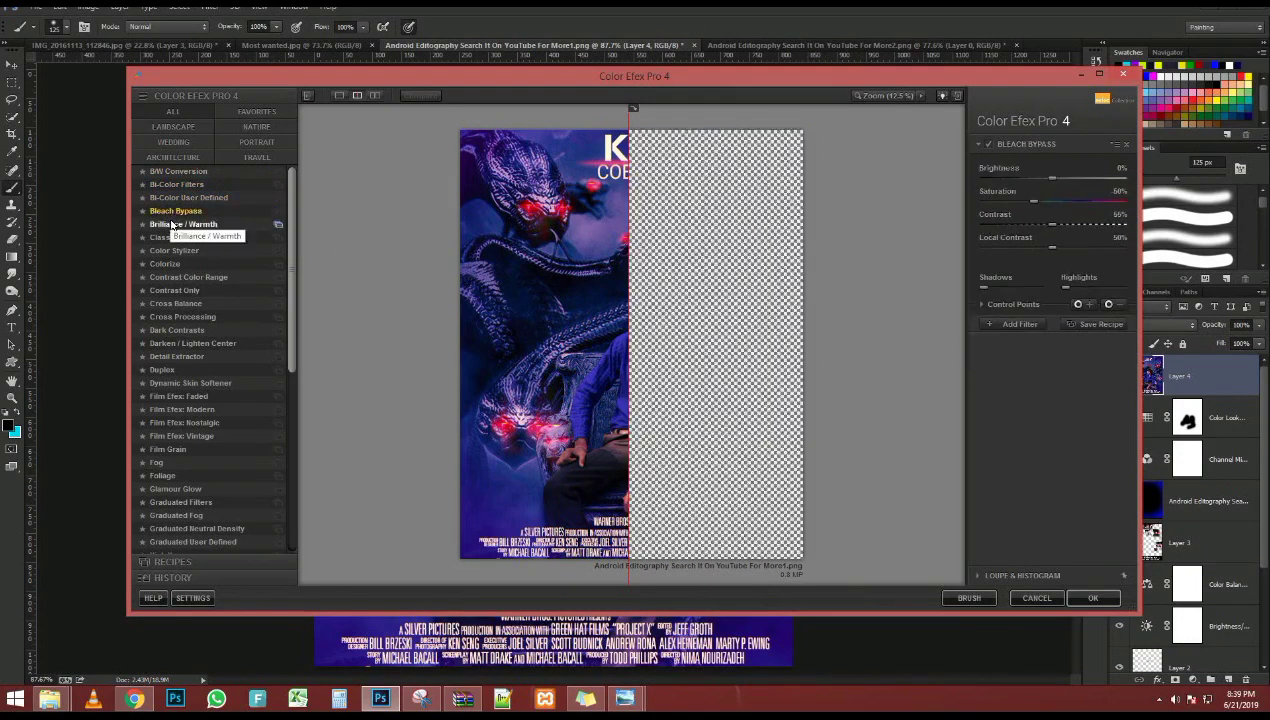
left_click(178, 265)
left_click(184, 277)
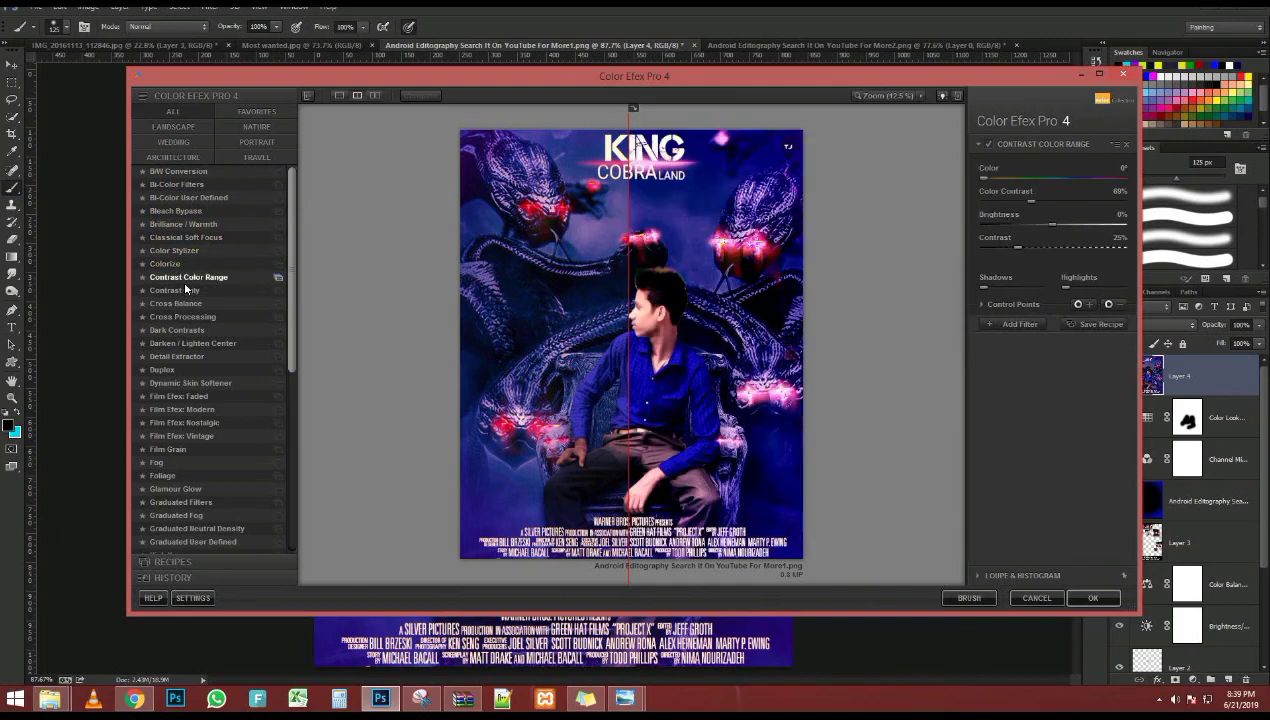
left_click(185, 290)
left_click(186, 303)
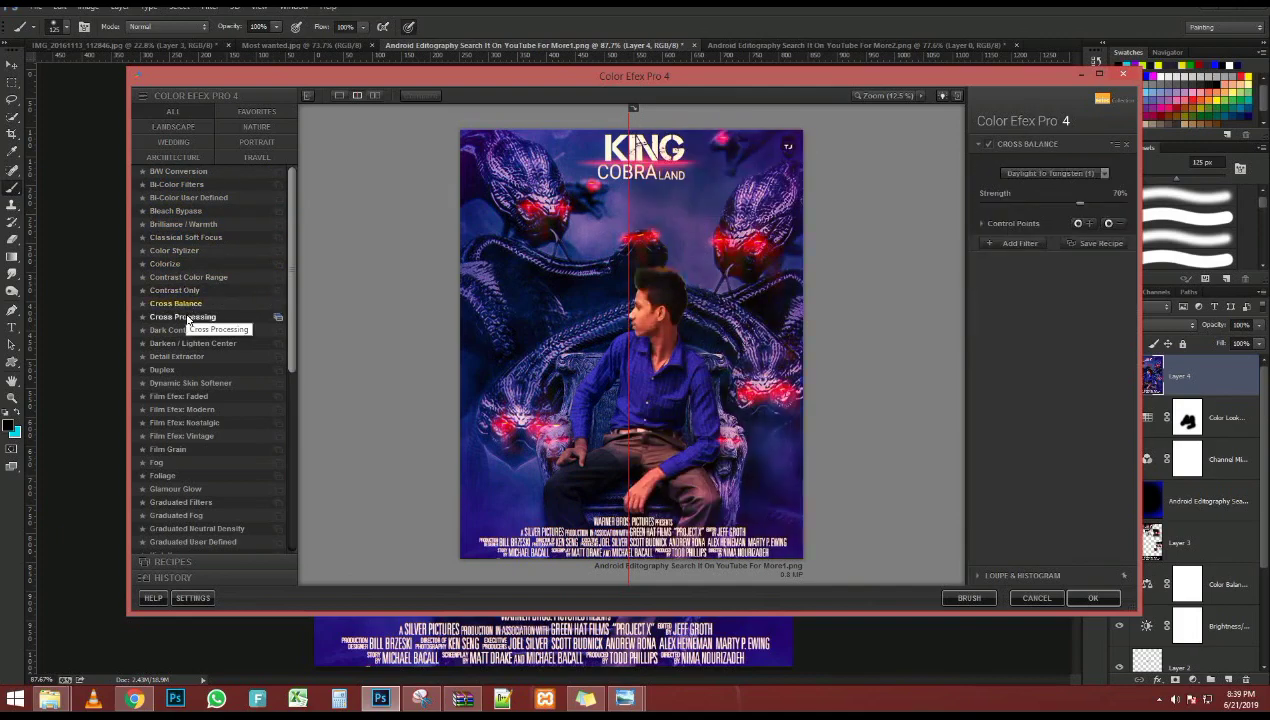
Try the Tungsten To Daylight (2) option of Cross Balance and compare it with the original using the split preview
left_click(1055, 173)
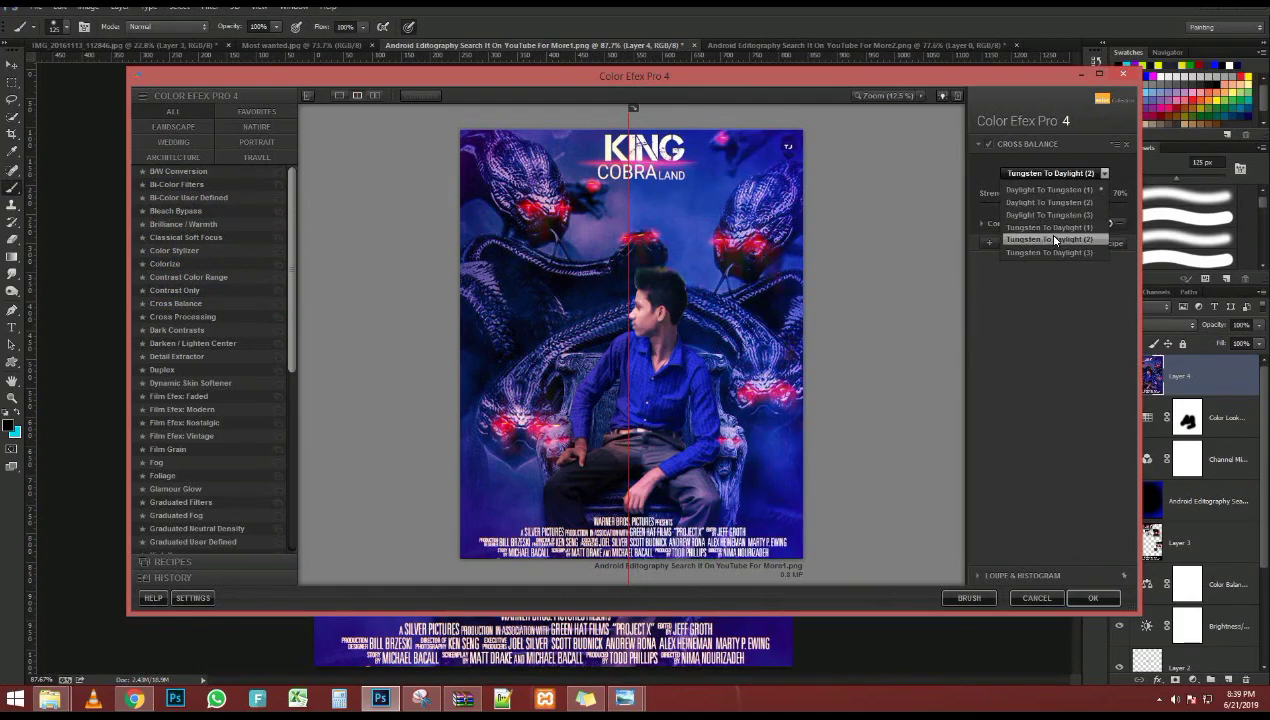
left_click(1055, 238)
mouse_move(633, 237)
left_mouse_down()
mouse_move(514, 238)
mouse_move(680, 238)
mouse_move(652, 238)
left_mouse_up()
left_click(1036, 174)
left_click(1040, 171)
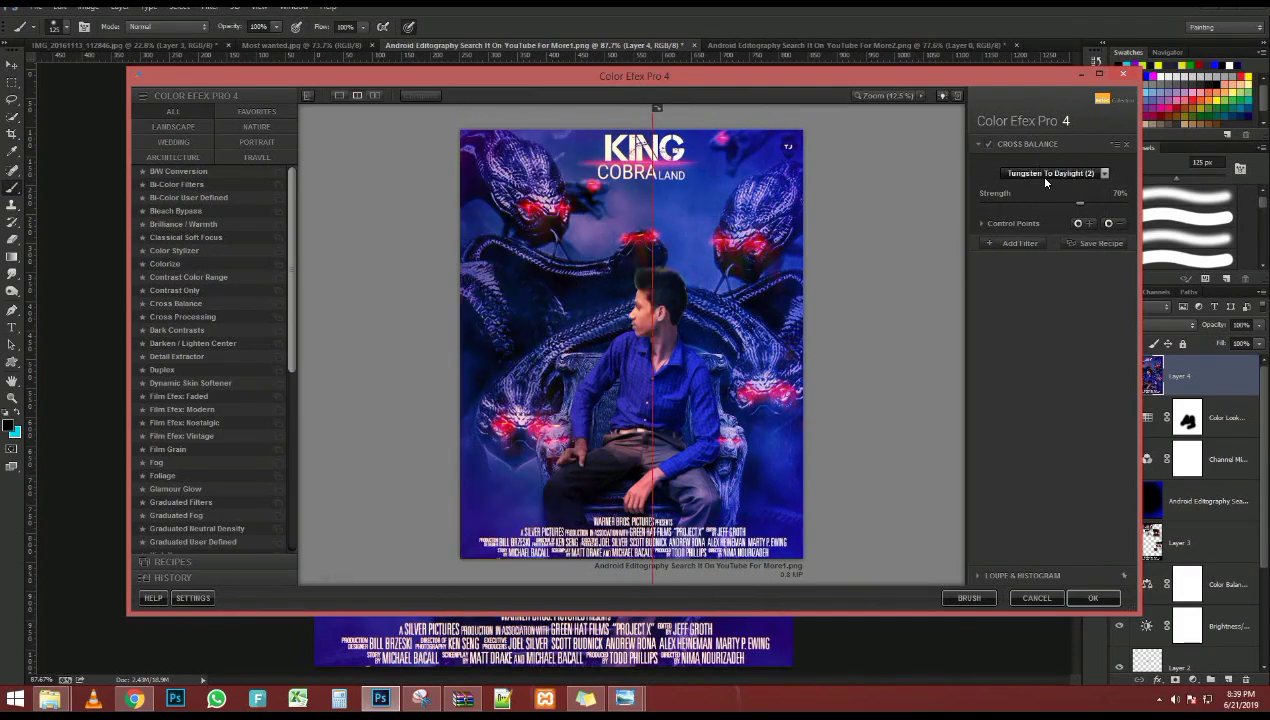
left_click(1036, 174)
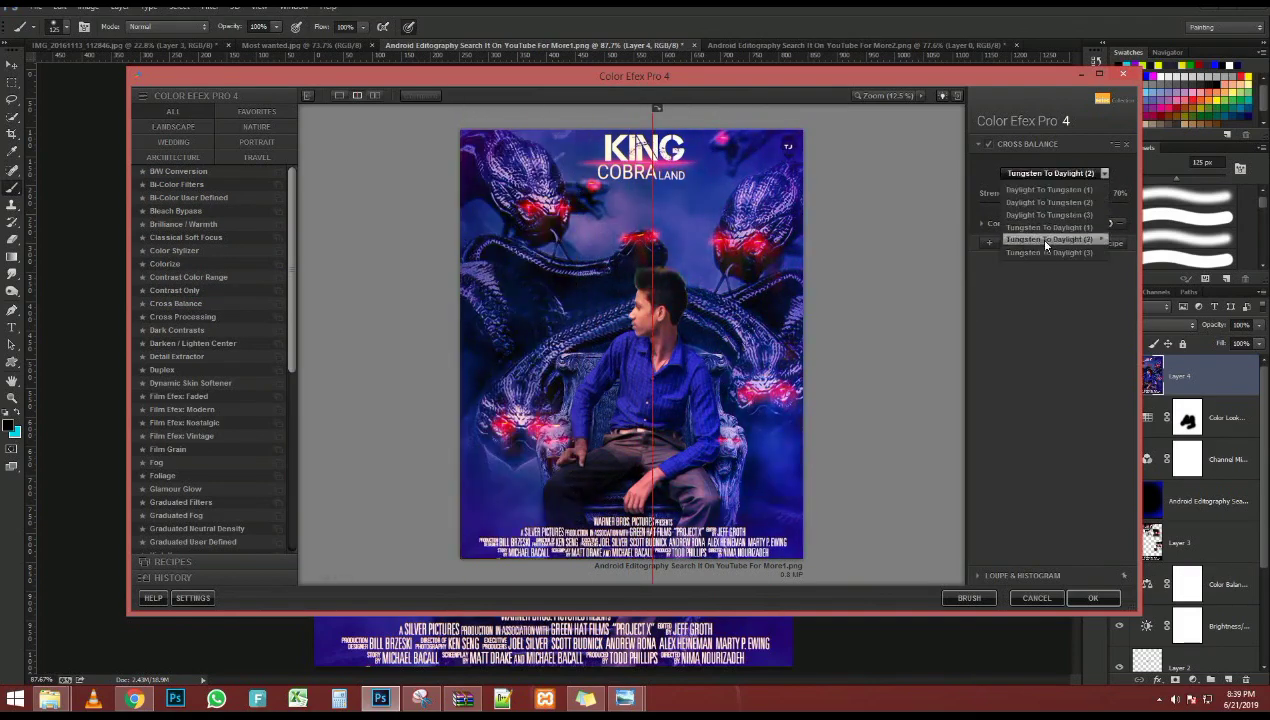
Apply the Cross Processing filter as the first effect and compare its C41 to E6 methods, including LT04, across the poster
left_click(199, 317)
left_click(1121, 174)
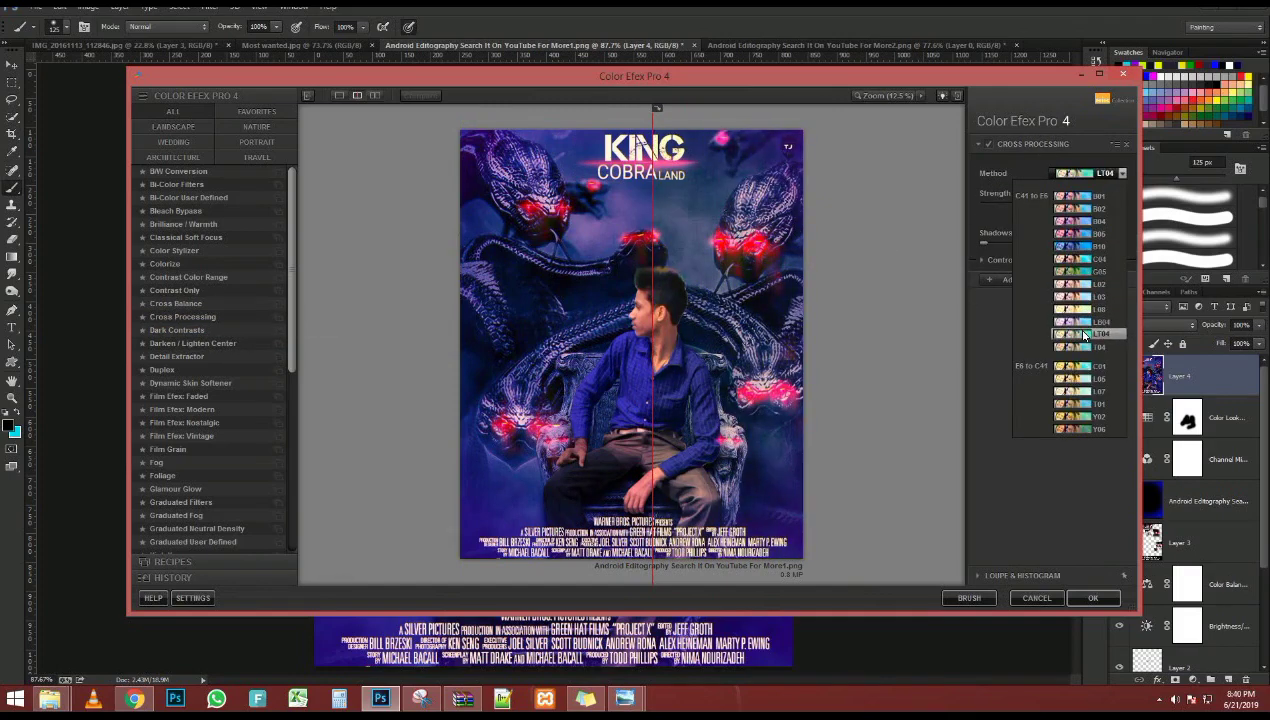
left_click(1085, 322)
left_click_drag(652, 260, 478, 260)
left_click(1092, 174)
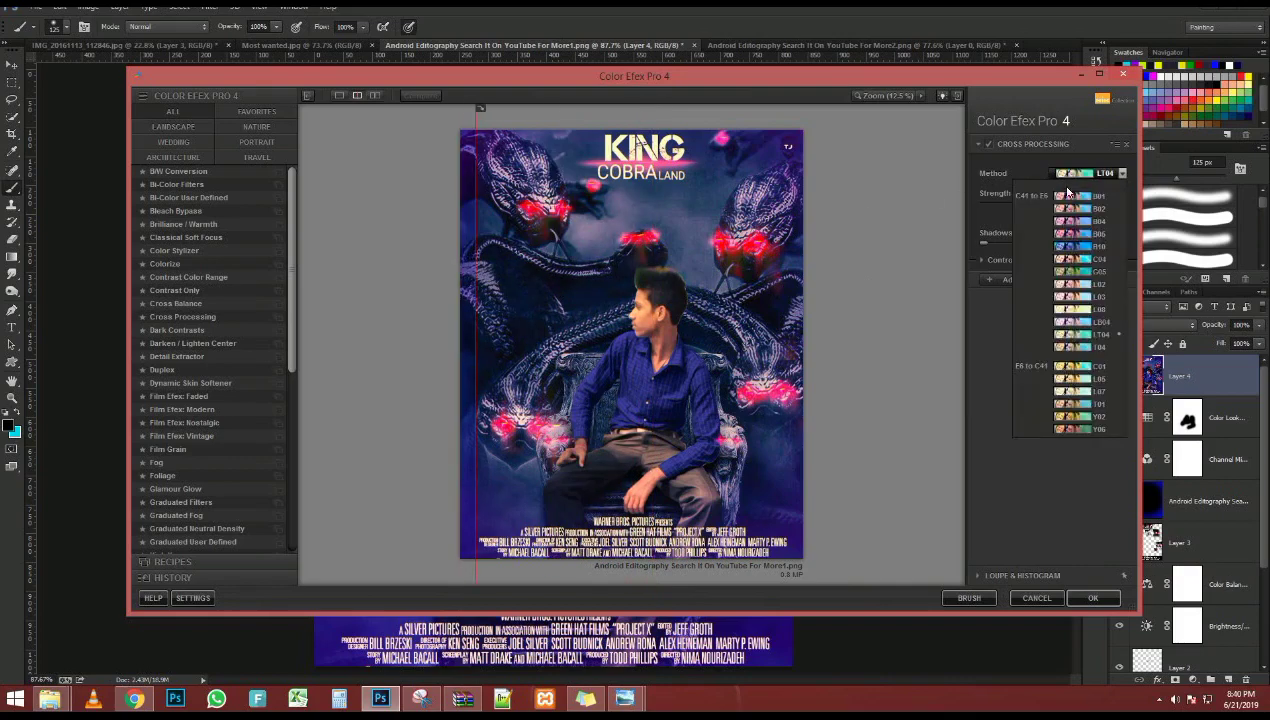
left_click(1084, 346)
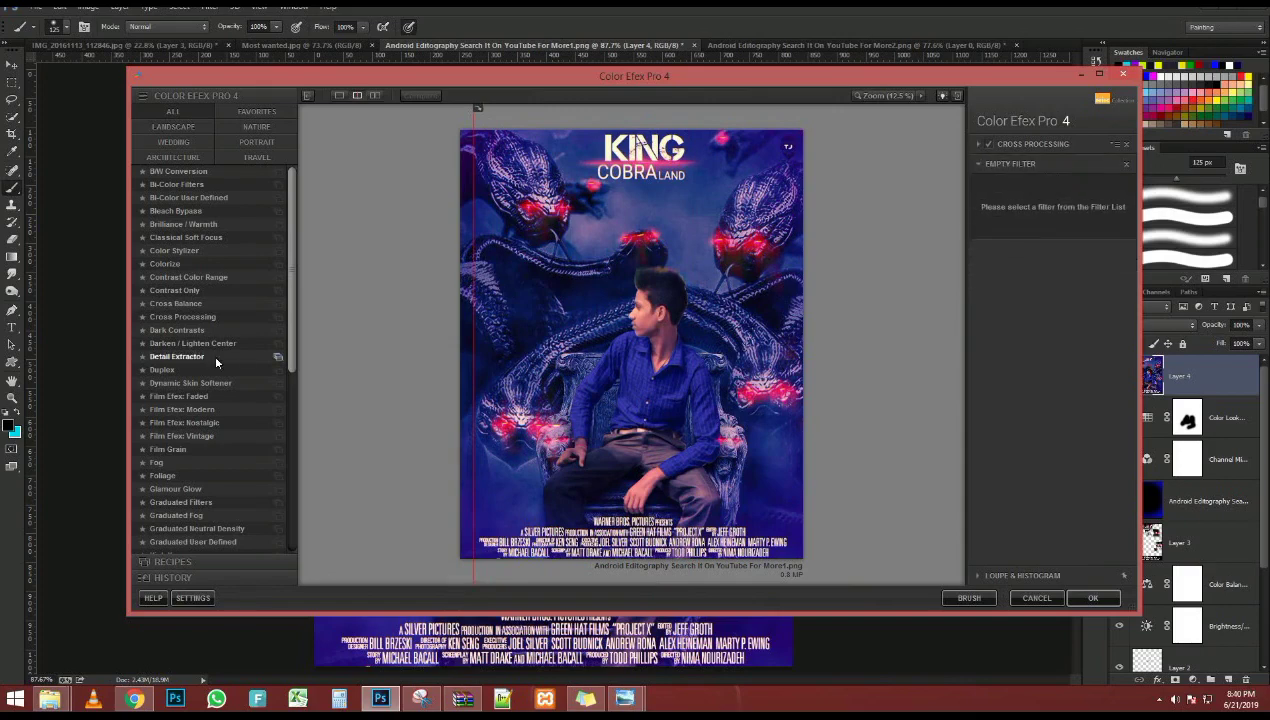
Try Film Efex Faded, Modern and Nostalgic, and the Fog filter, as the second effect over Cross Processing
left_click(200, 383)
left_click(195, 409)
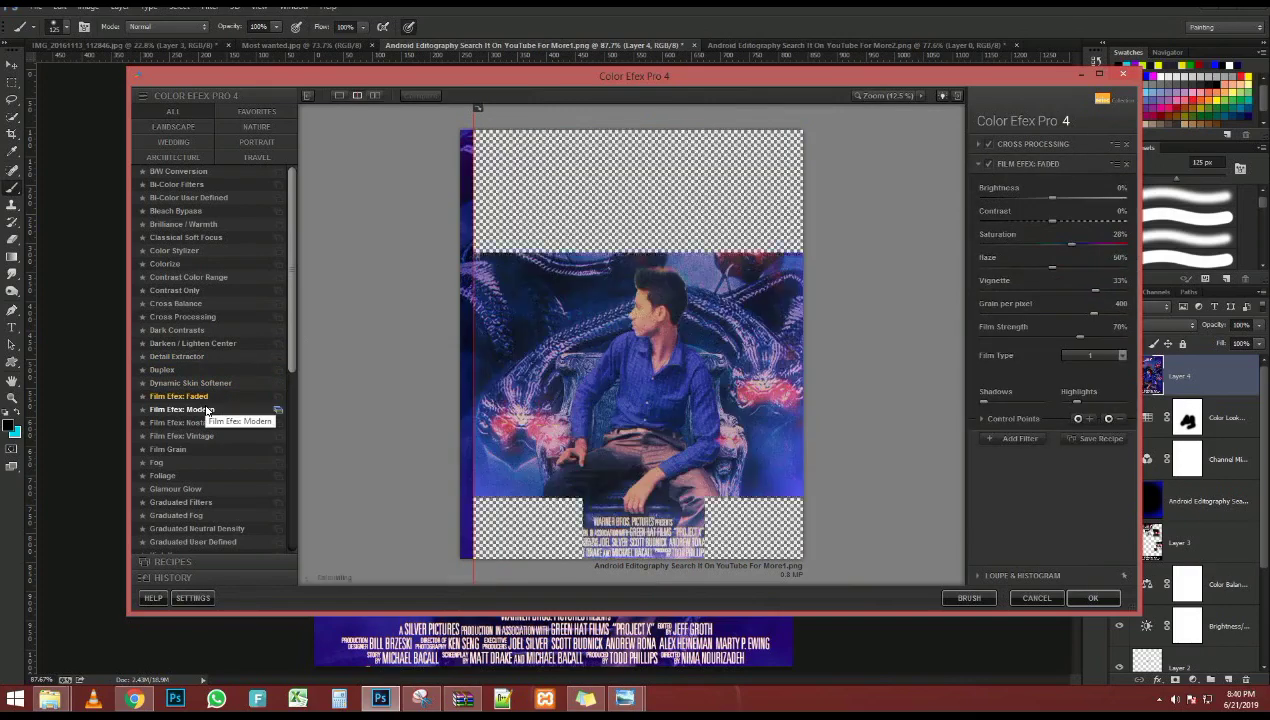
left_click(1050, 189)
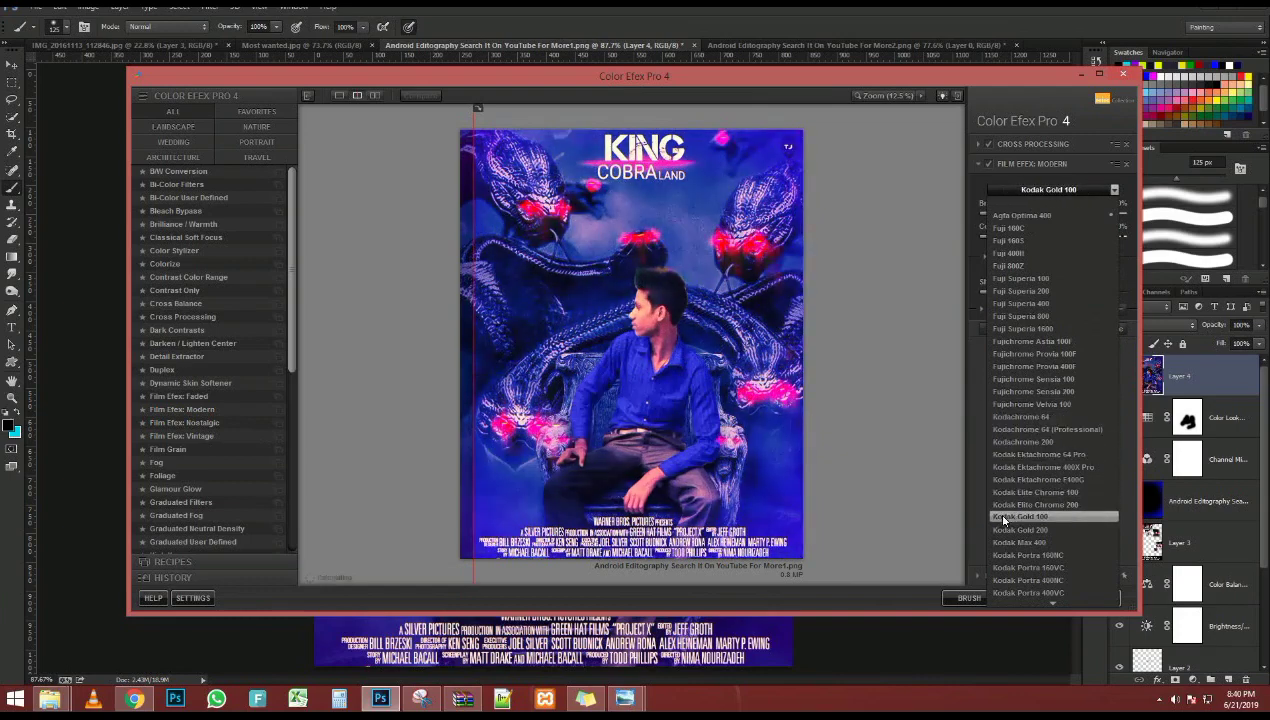
left_click(215, 449)
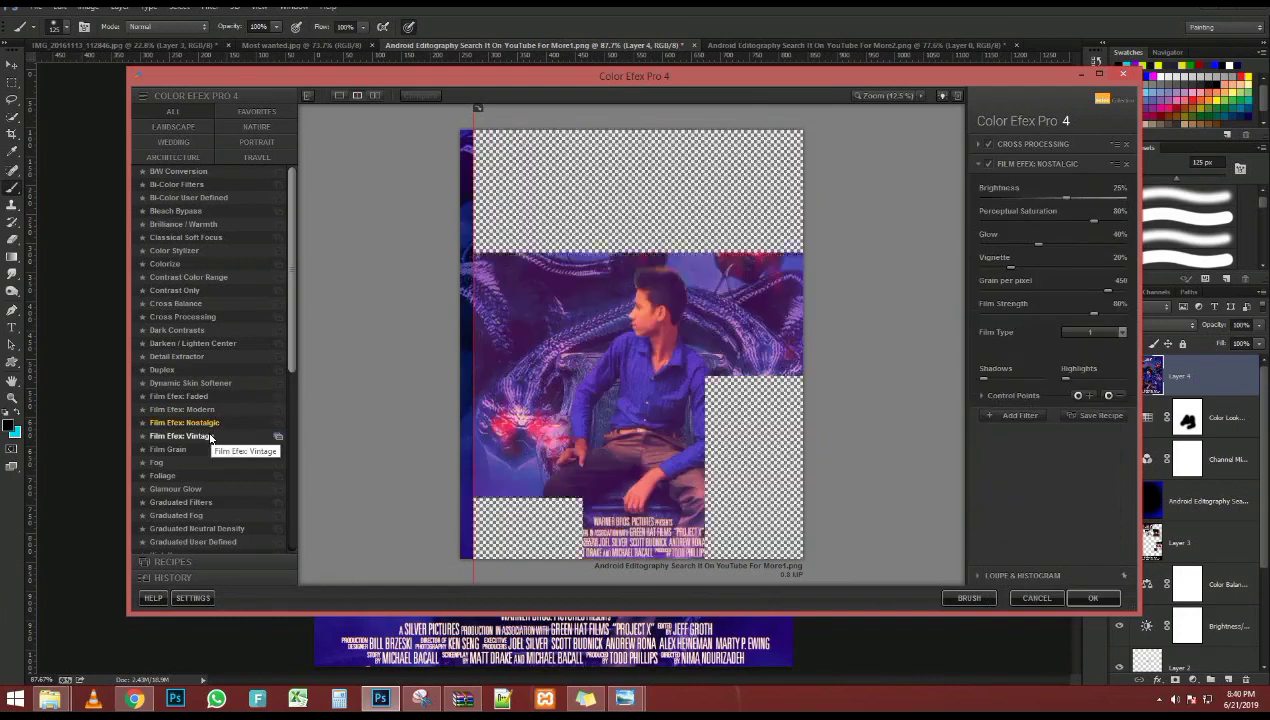
left_click(205, 463)
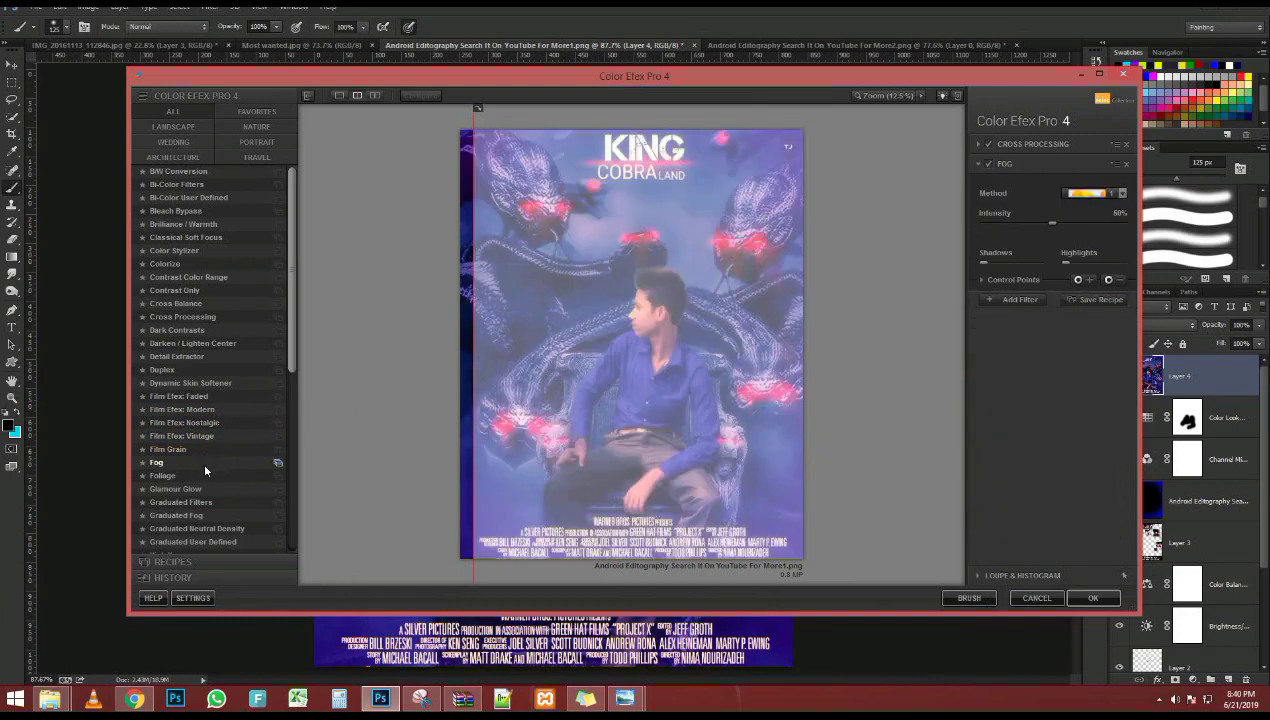
left_click(1087, 193)
Try Glamour Glow as the second effect with the glow set to 19% and the saturation and warmth adjusted
left_click(160, 489)
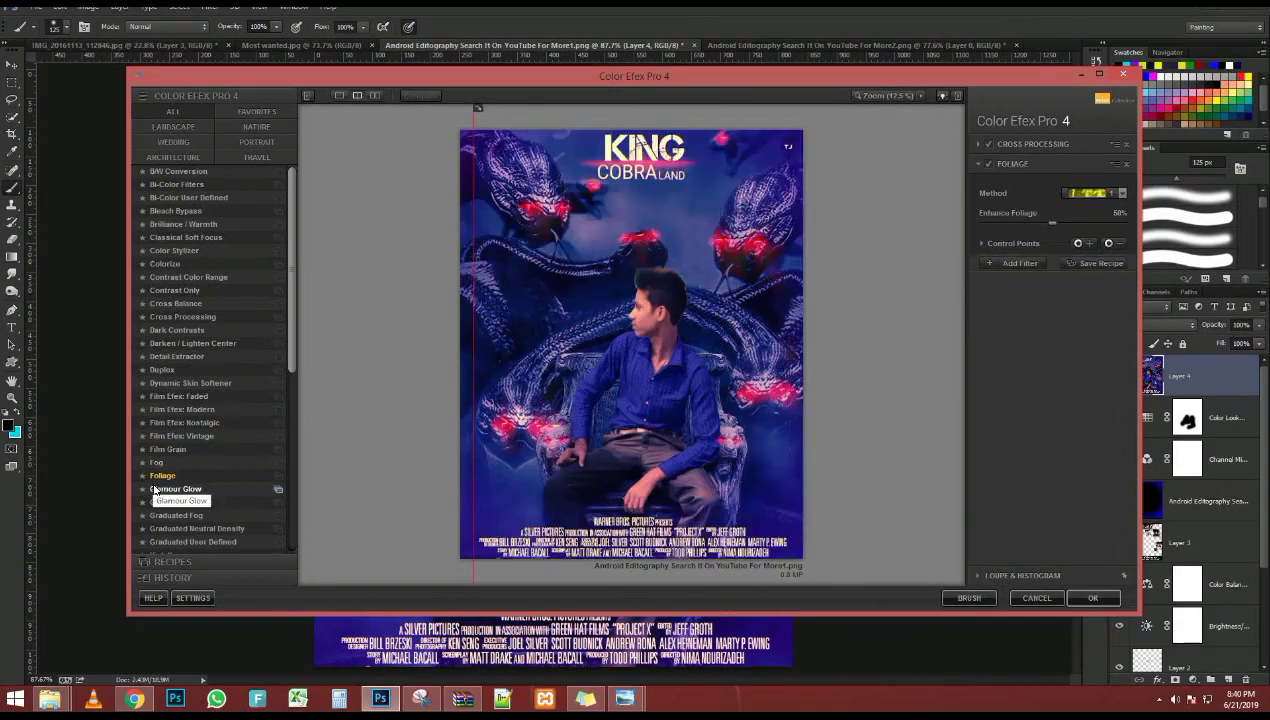
left_click_drag(1070, 196, 1043, 201)
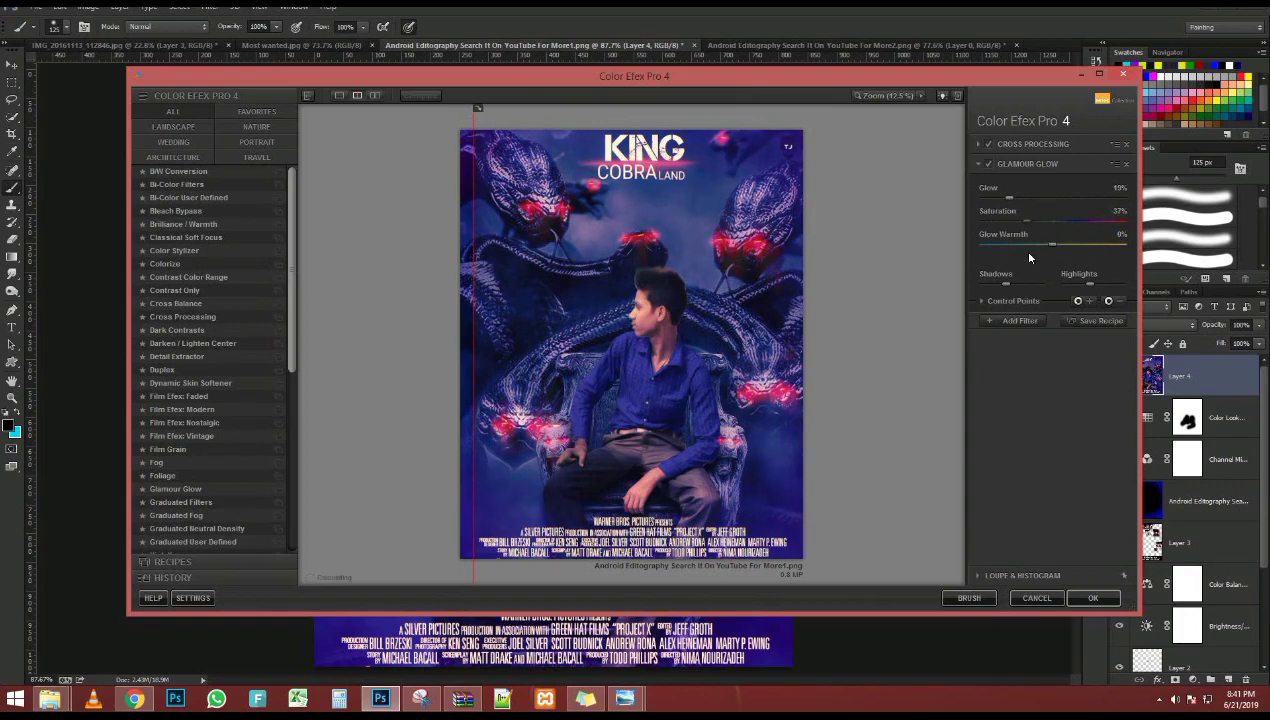
left_click_drag(1093, 245, 1069, 250)
Compare Fog and Graduated Filters as the second effect and choose Graduated Neutral Density
left_click(160, 475)
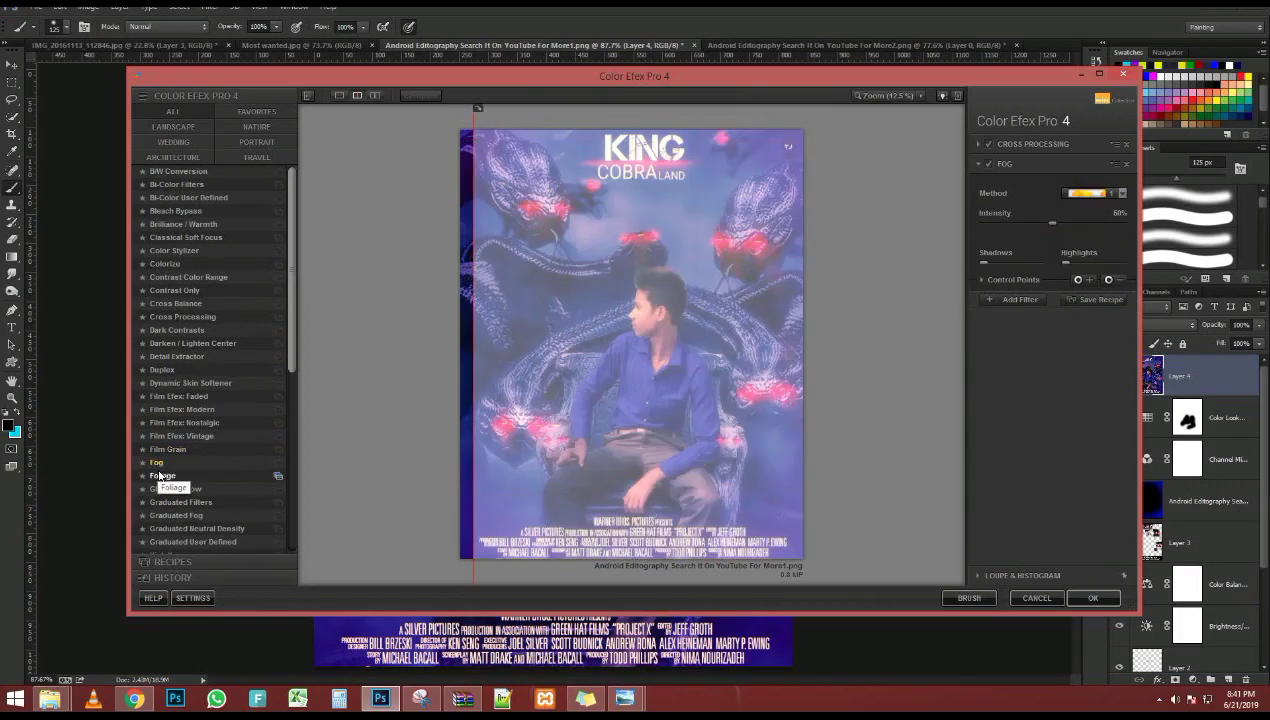
left_click(160, 490)
left_click(181, 417)
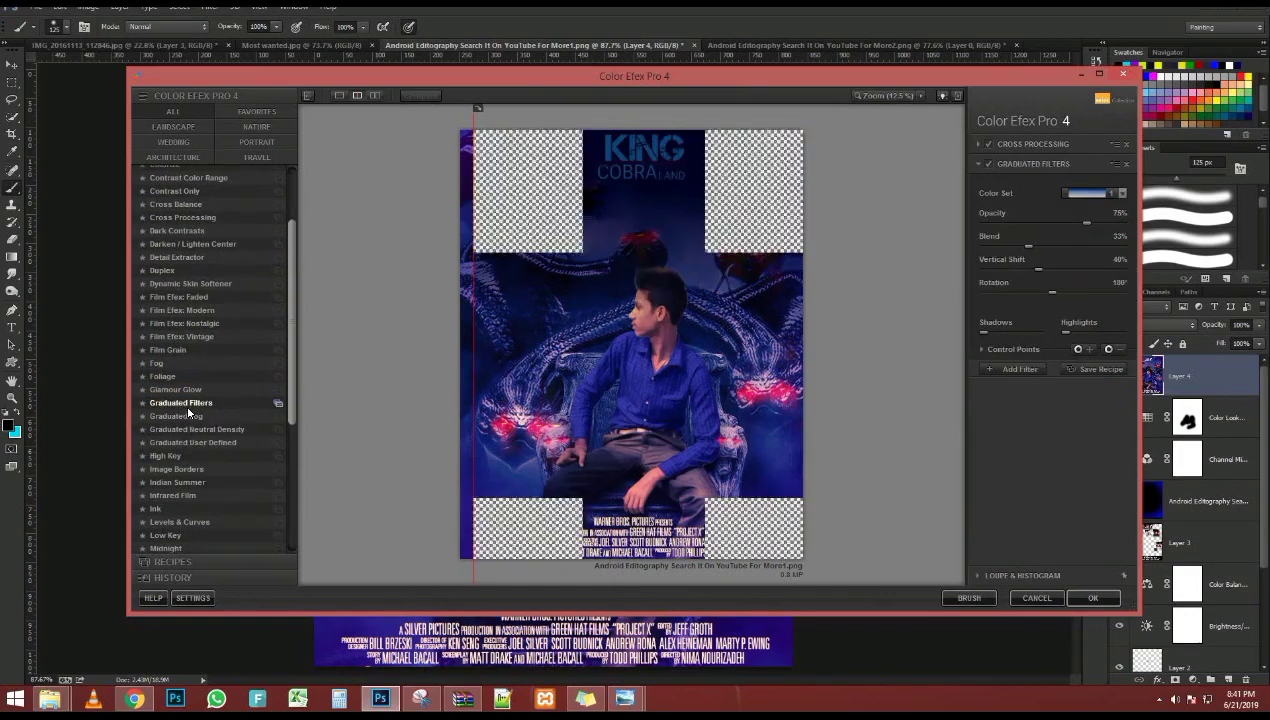
left_click(190, 429)
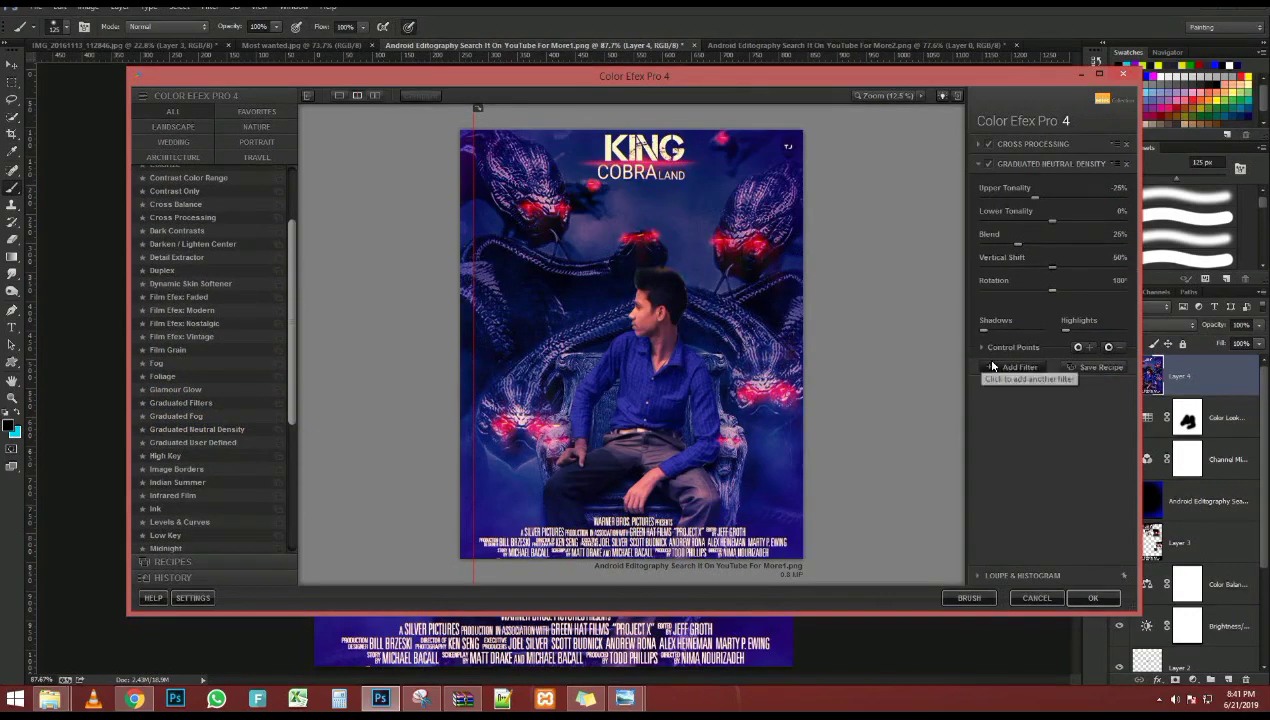
Try the Levels & Curves and Midnight filters as a third effect in the stack
left_click(155, 508)
left_click(177, 522)
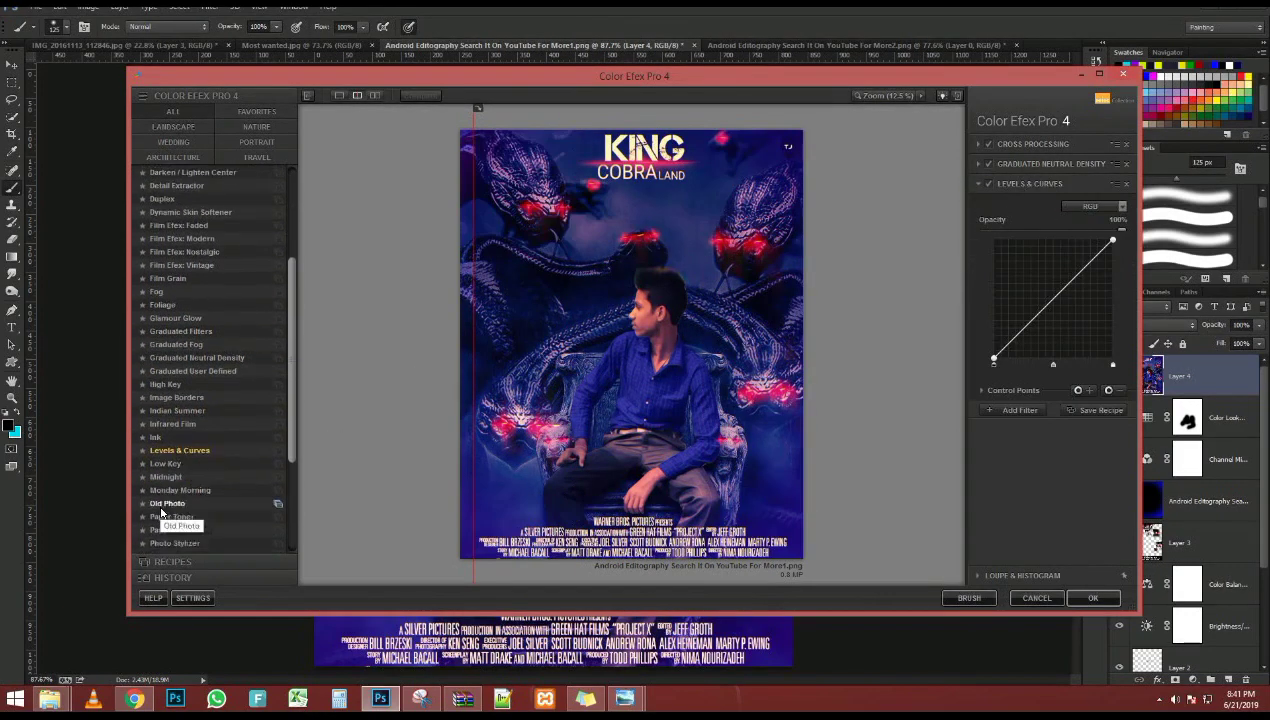
scroll(177, 500, "down", 3)
left_click(168, 416)
left_click(170, 430)
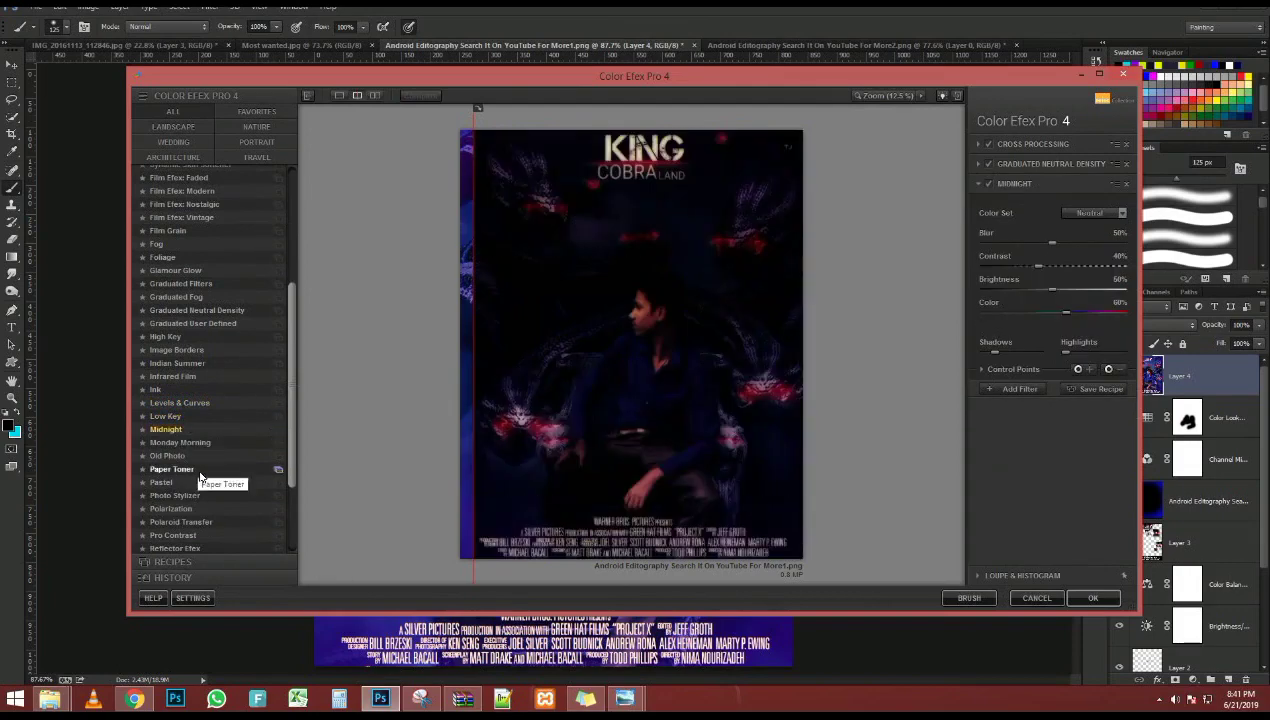
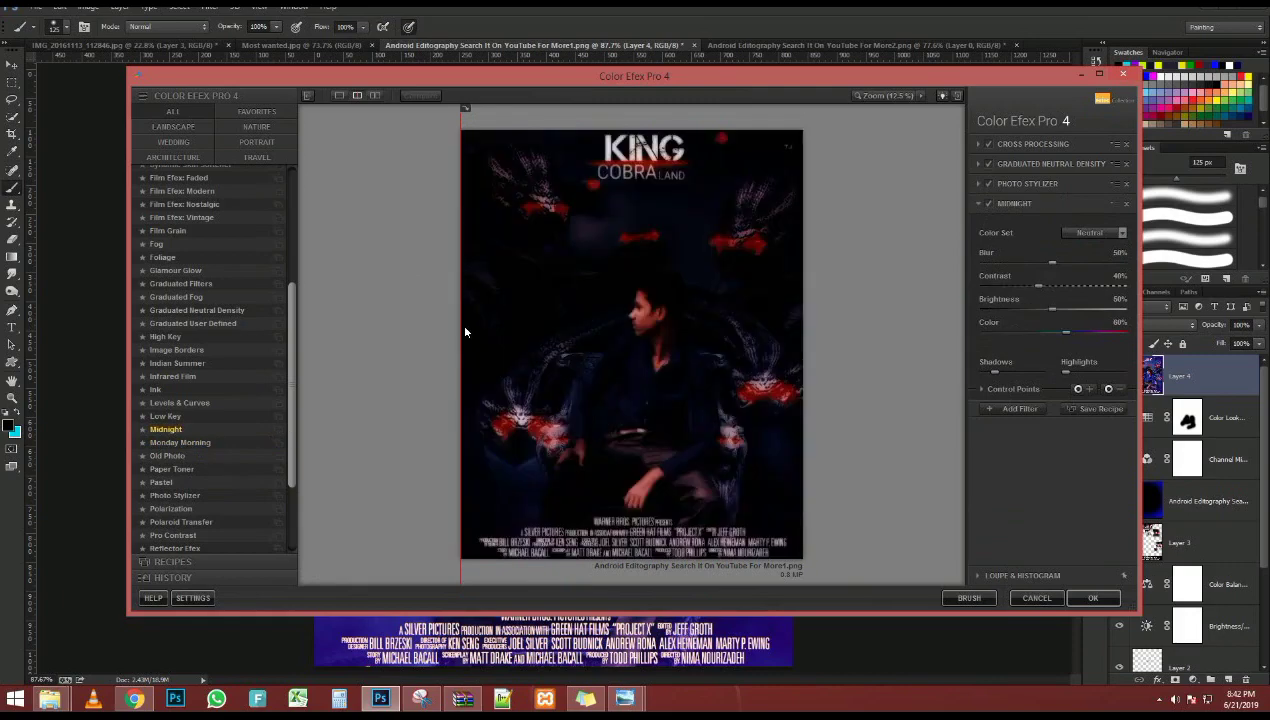
Replace the fourth effect with Pastel, switch it to Pro Contrast, and apply the filter stack to the poster
left_click(162, 482)
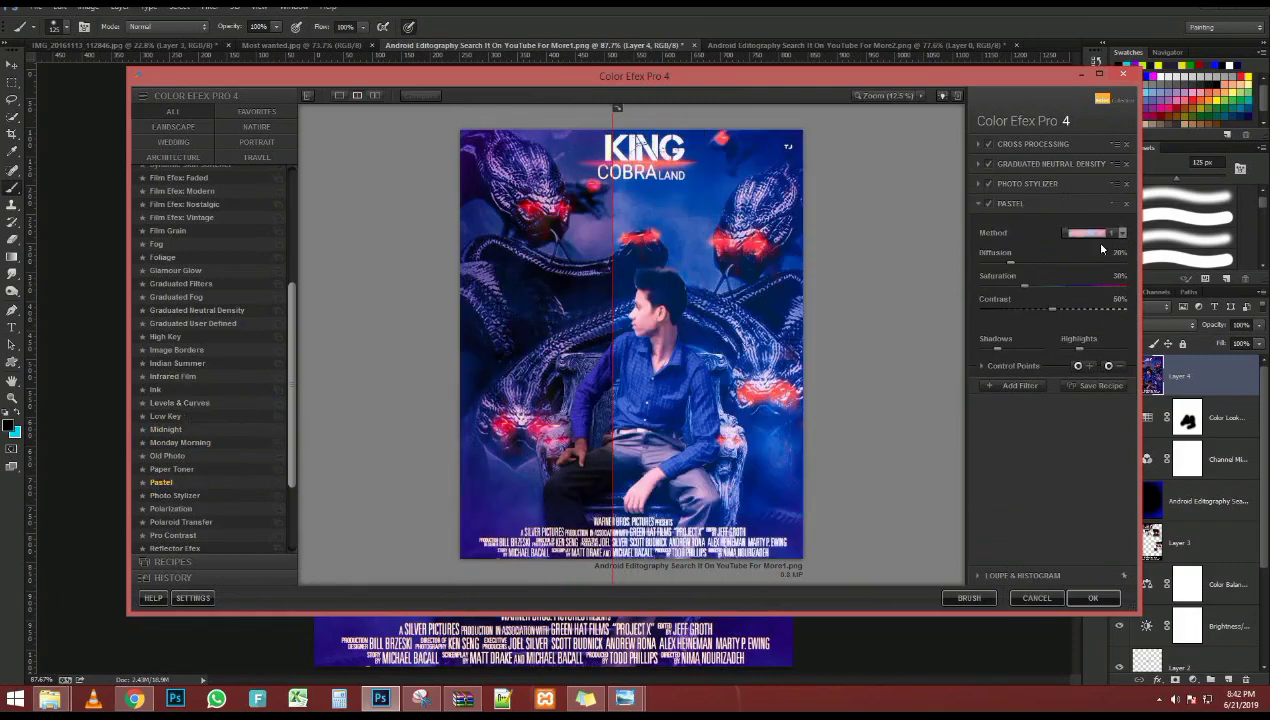
left_click(173, 535)
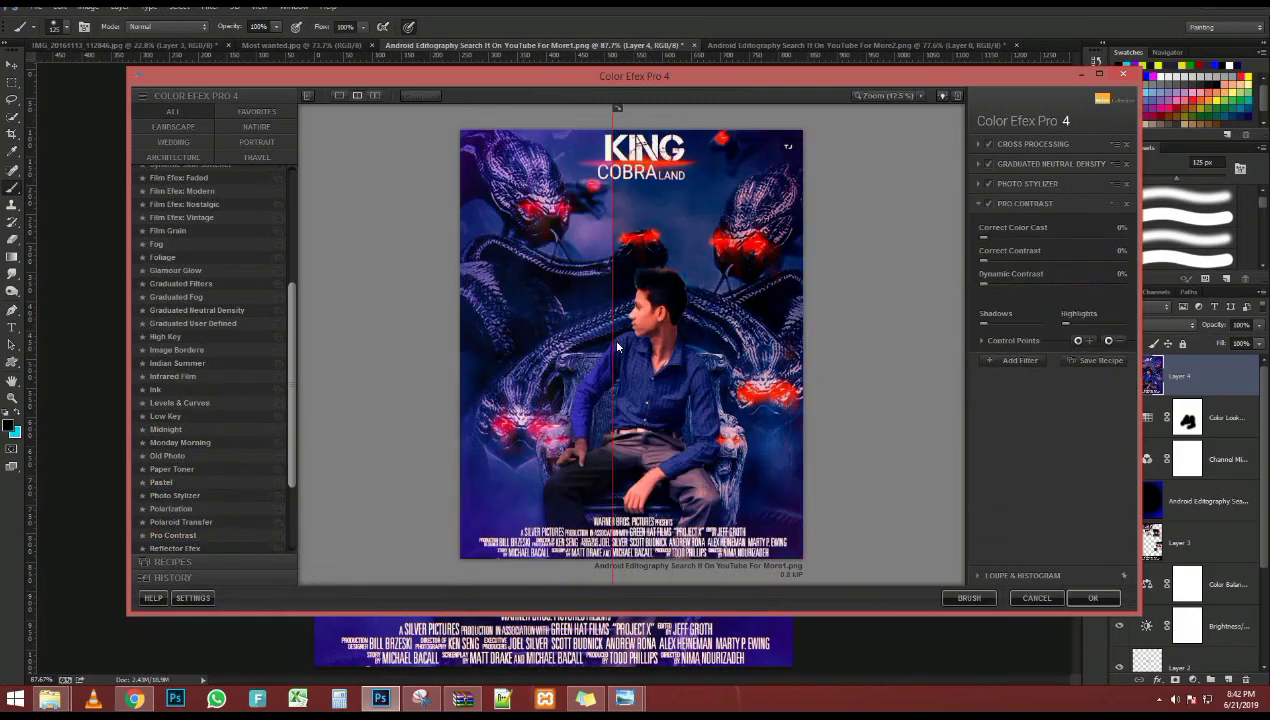
left_click(1090, 597)
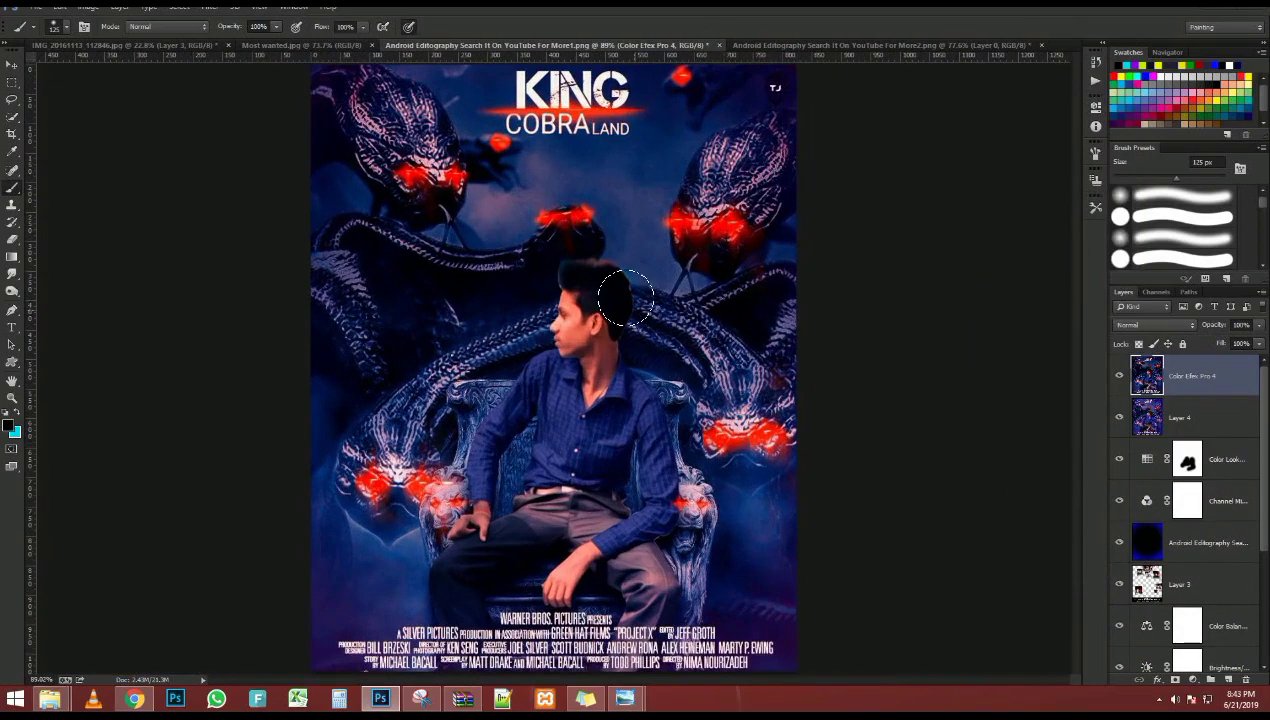
Apply the Camera Raw filter to the Color Efex layer with temperature -13 and a slight negative post-crop vignette amount
left_click(209, 7)
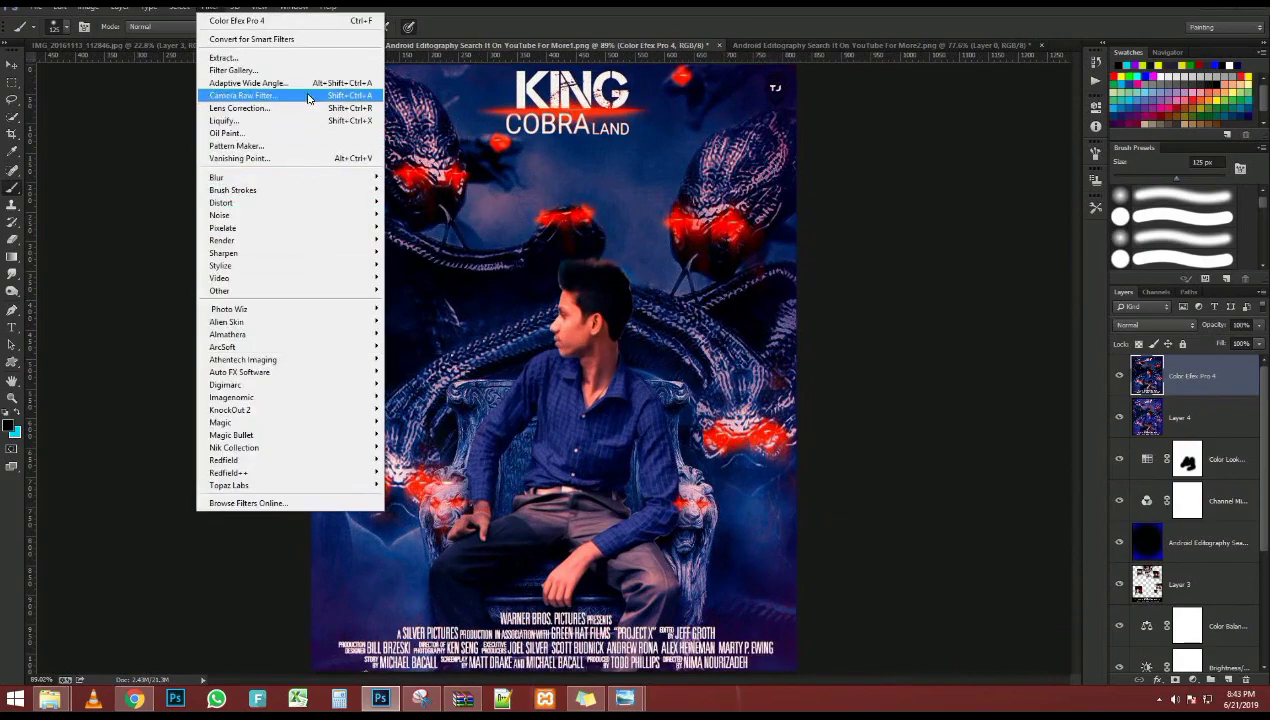
left_click(245, 95)
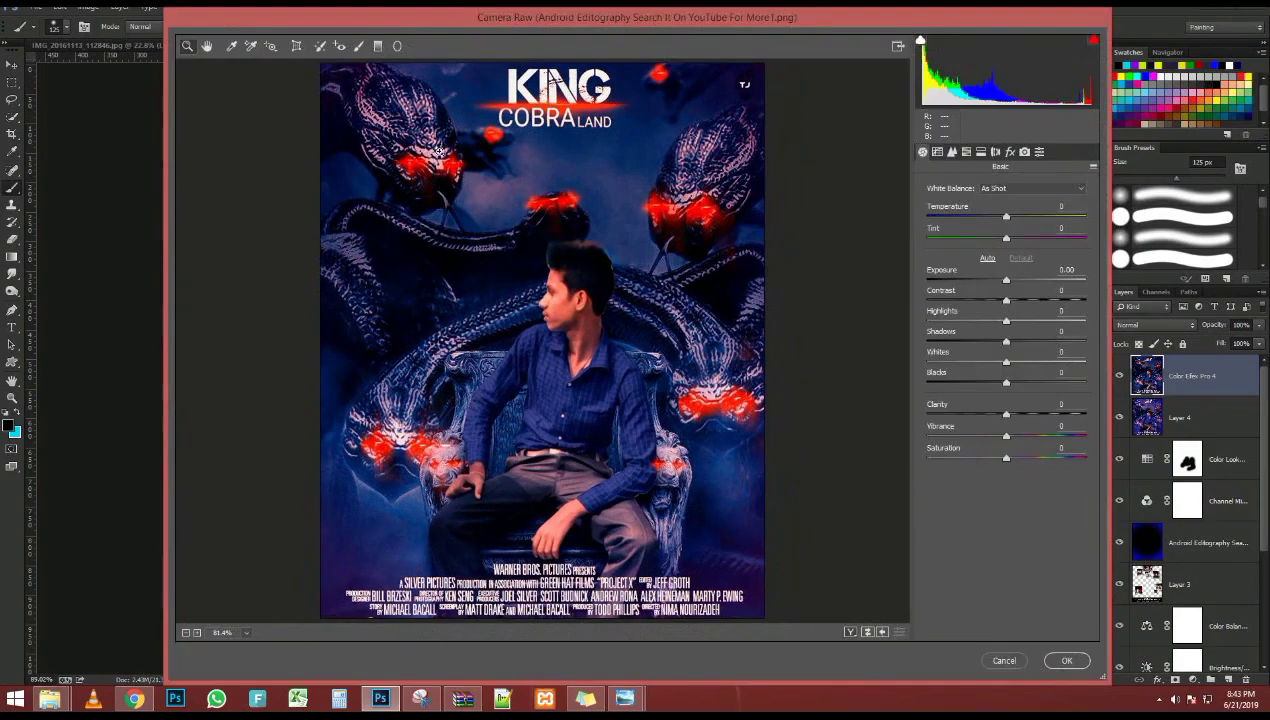
left_click_drag(1025, 215, 995, 222)
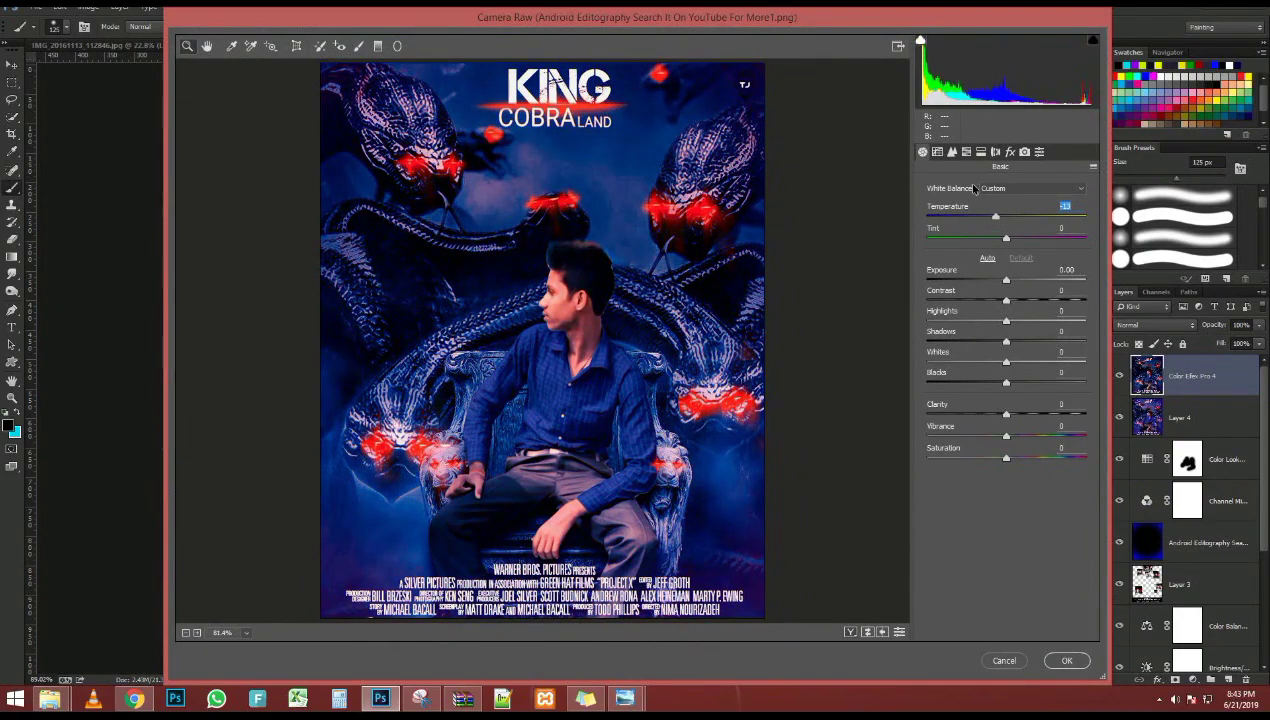
left_click(1010, 151)
mouse_move(1006, 368)
left_mouse_down()
mouse_move(1017, 367)
mouse_move(997, 367)
left_mouse_up()
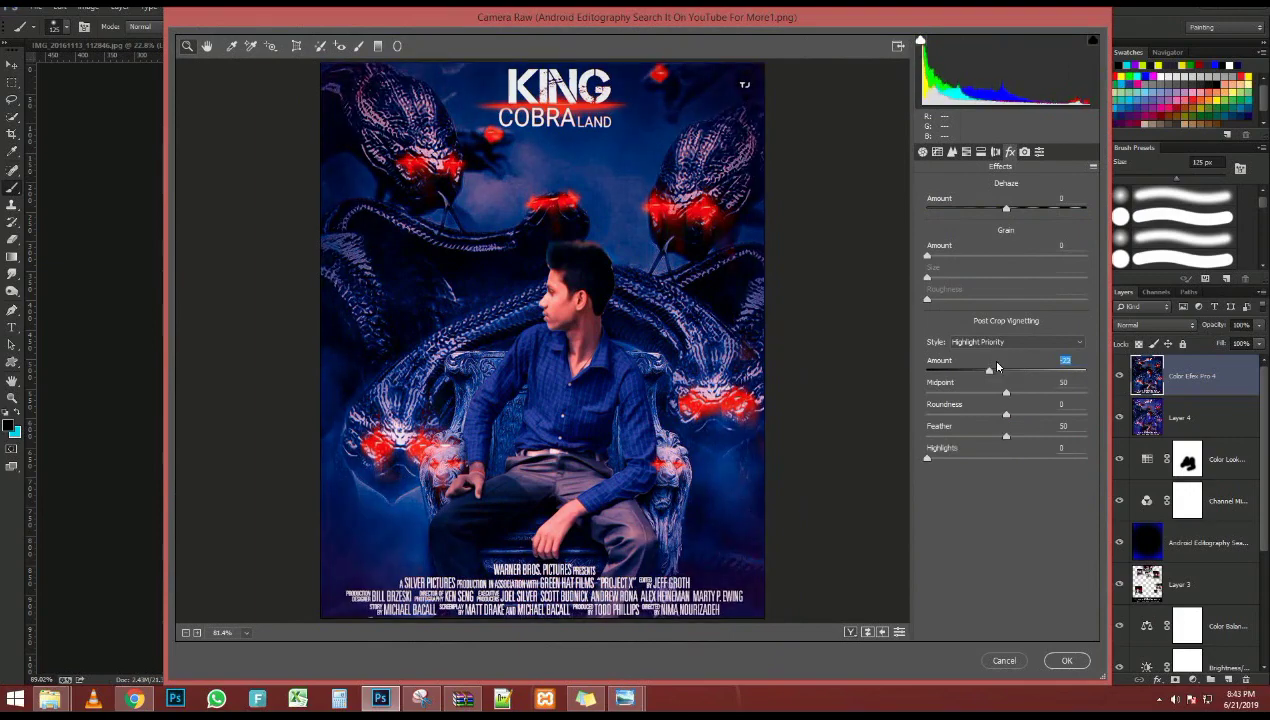
left_click(1068, 661)
Try the seated man's original cut-out layer at the top of the layer stack and delete it
scroll(618, 345, "up", 4)
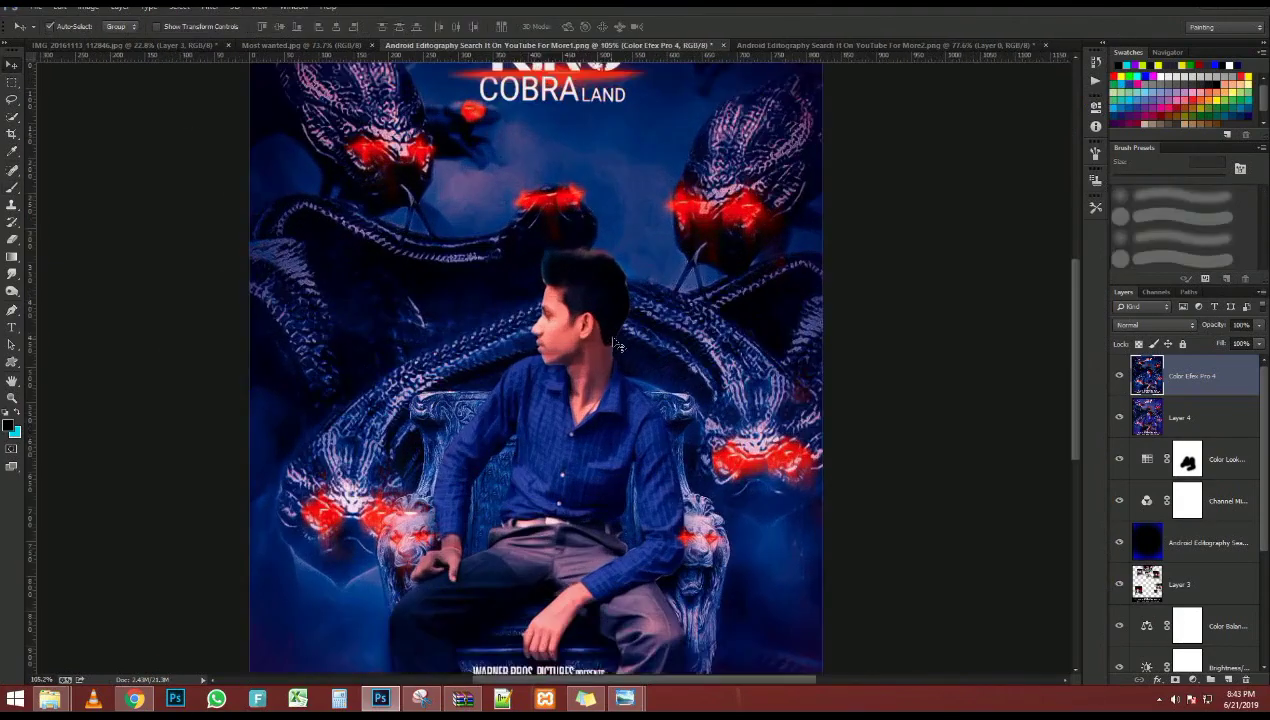
scroll(618, 345, "up", 1)
scroll(1228, 443, "down", 5)
left_click_drag(1216, 567, 1182, 362)
scroll(553, 339, "down", 1)
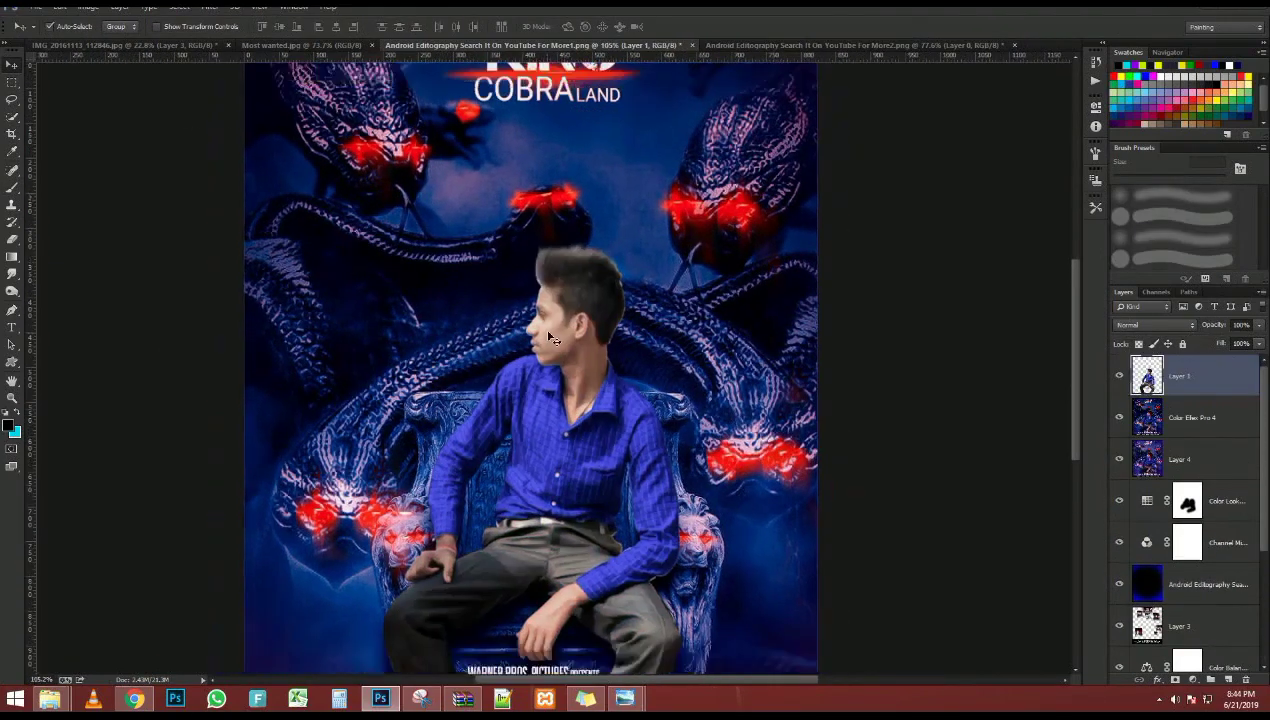
scroll(550, 338, "down", 3)
key("Delete")
In the man's cut-out document, show only Layer 1 and copy his head into the poster as a new top layer
left_click(167, 47)
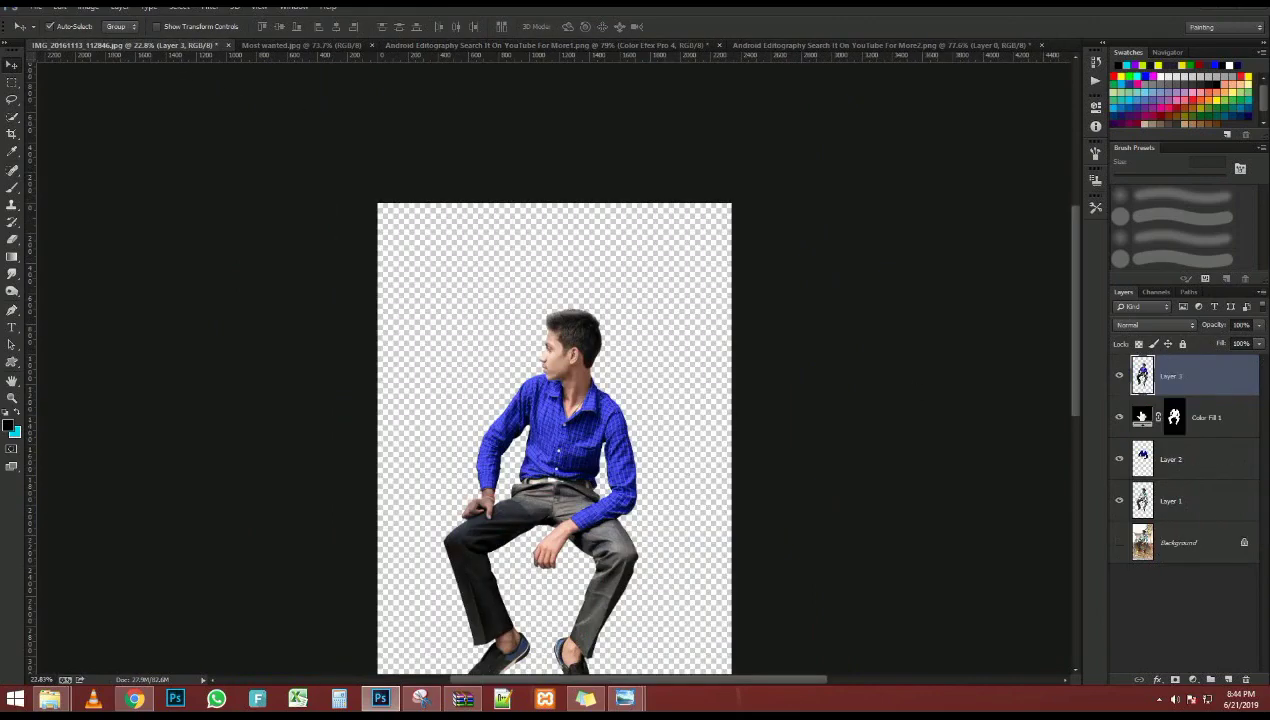
left_click(1119, 376)
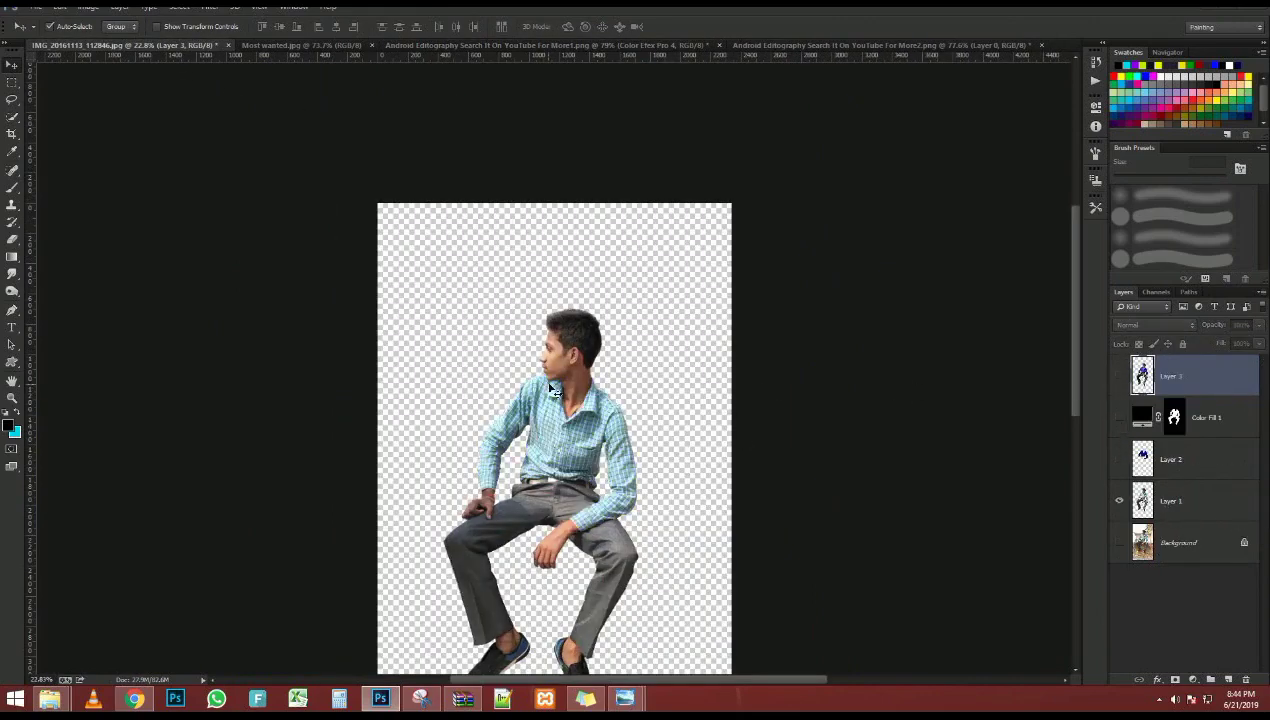
scroll(560, 368, "up", 4)
left_click_drag(609, 320, 515, 470)
scroll(515, 470, "down", 3)
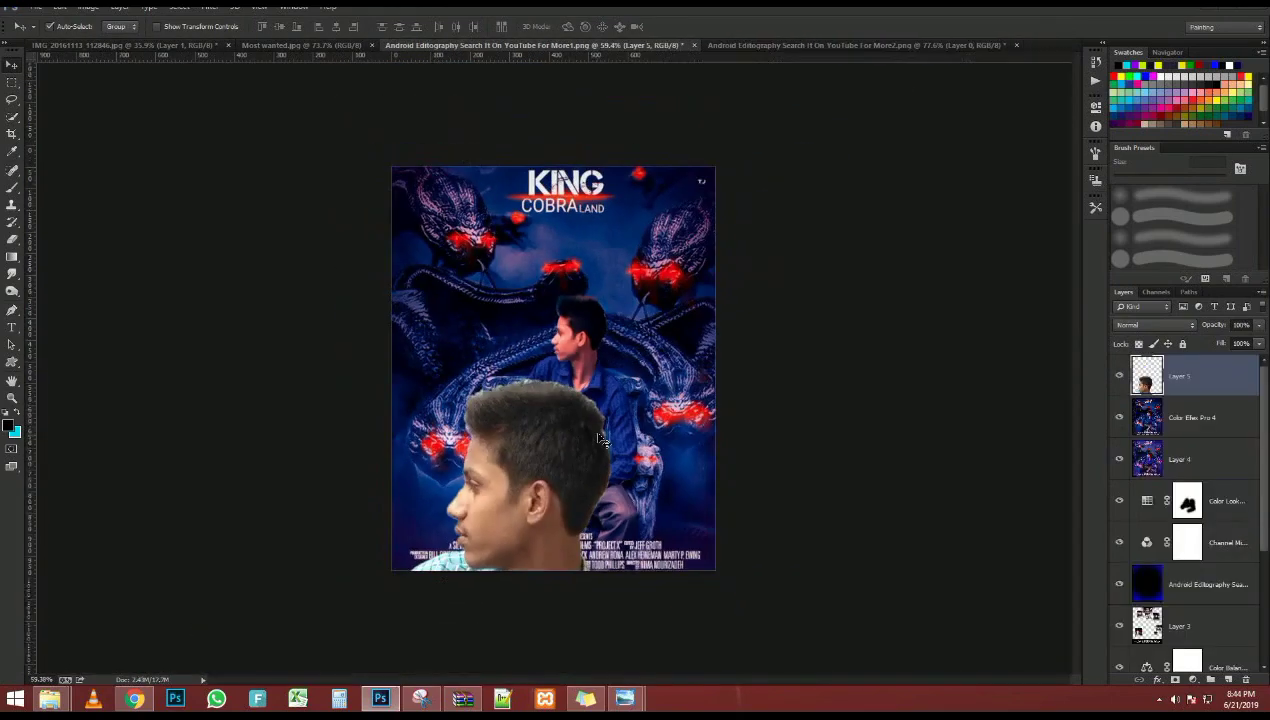
Scale down the pasted cut-out of the man and align it over the seated figure on the throne
key("ctrl+t")
left_click_drag(198, 377, 391, 635)
scroll(480, 620, "down", 6)
left_click_drag(533, 612, 543, 375)
scroll(543, 375, "up", 5)
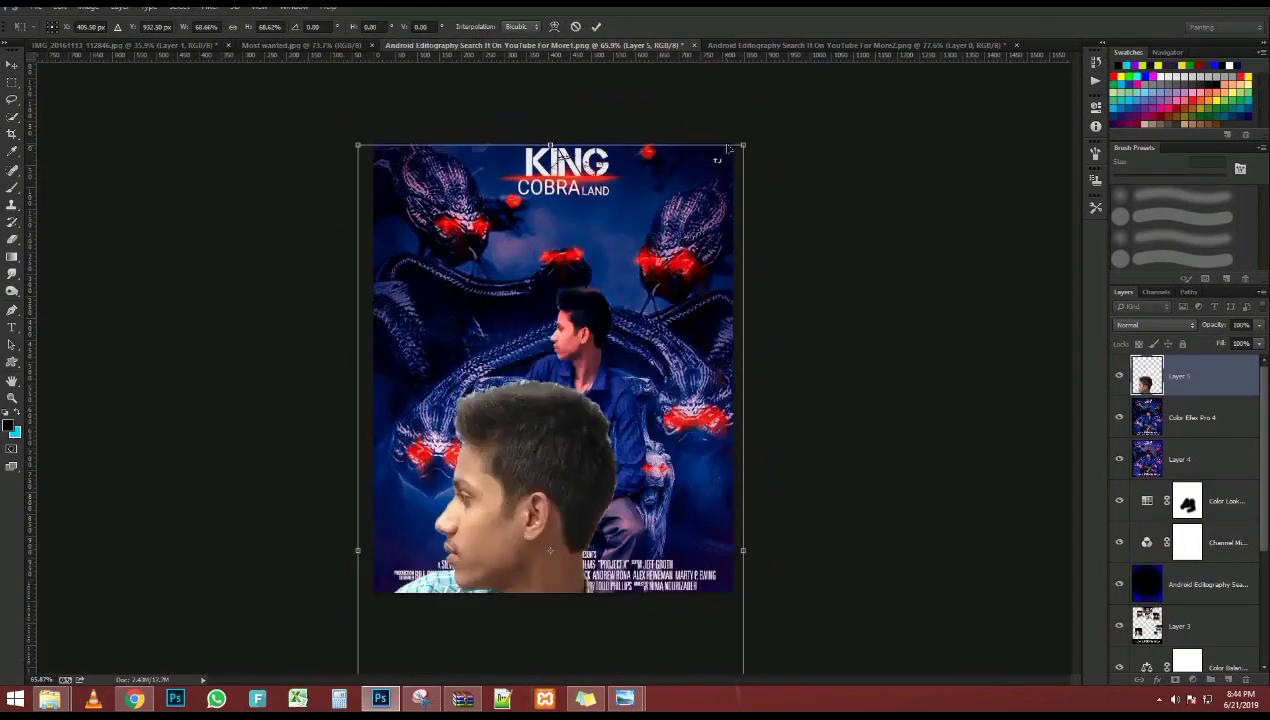
left_click_drag(745, 146, 545, 418)
left_click_drag(512, 515, 567, 385)
left_click_drag(667, 287, 592, 303)
key("Return")
Reduce the opacity of the aligned cut-out layer to 33% so it blends with the graded figure
scroll(586, 305, "up", 6)
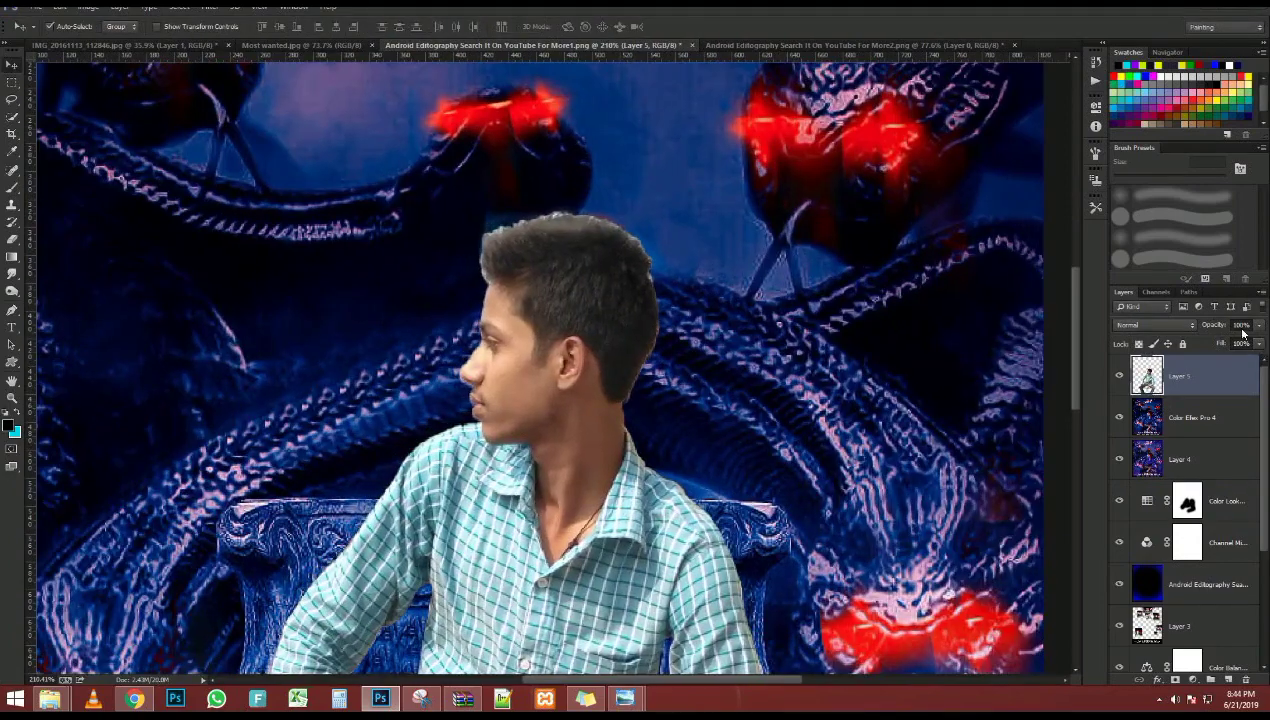
left_click(1194, 325)
left_click(1200, 328)
left_click_drag(1201, 328, 1177, 327)
left_click(1177, 327)
left_click(808, 353)
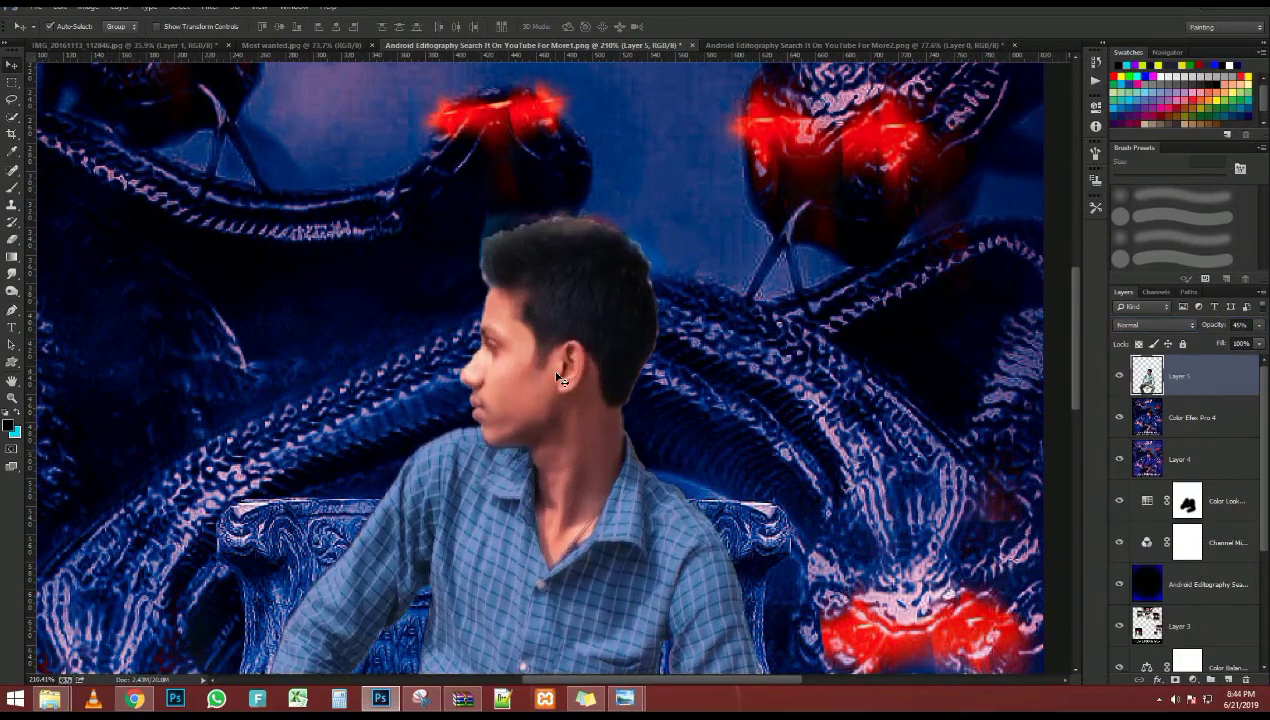
scroll(566, 325, "down", 4)
scroll(566, 320, "down", 1)
key("e")
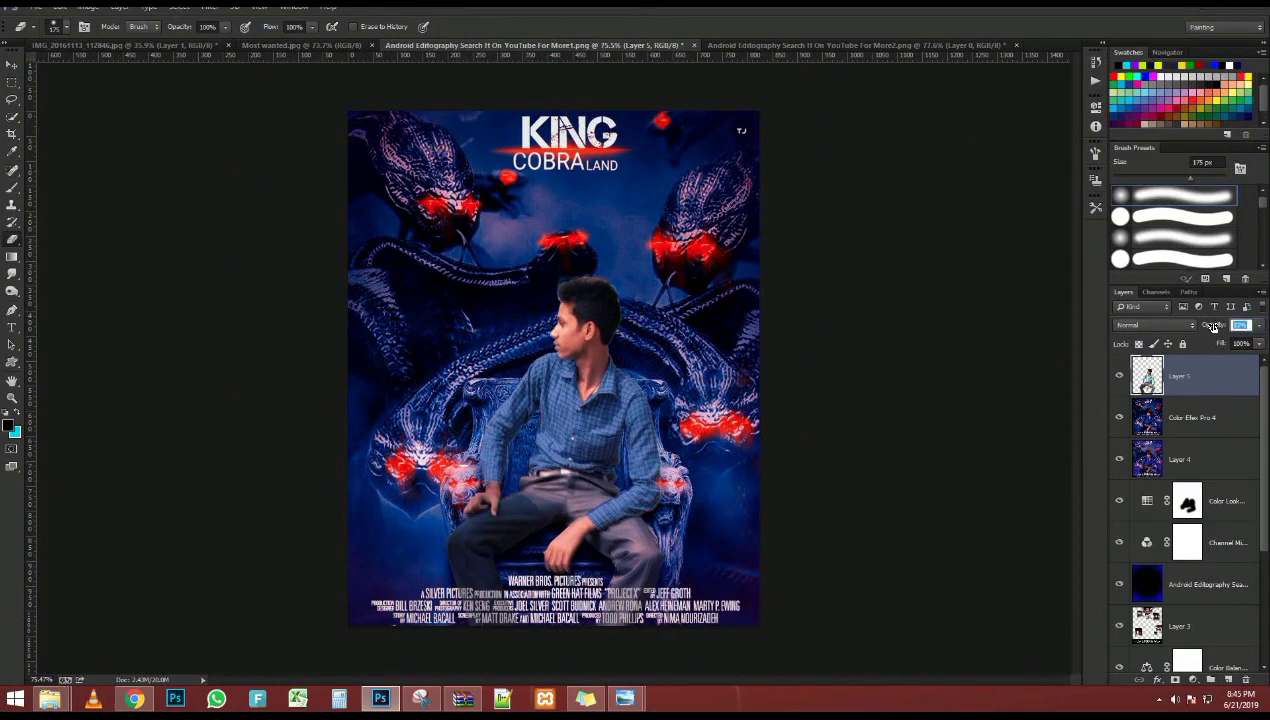
scroll(618, 425, "up", 3)
key("v")
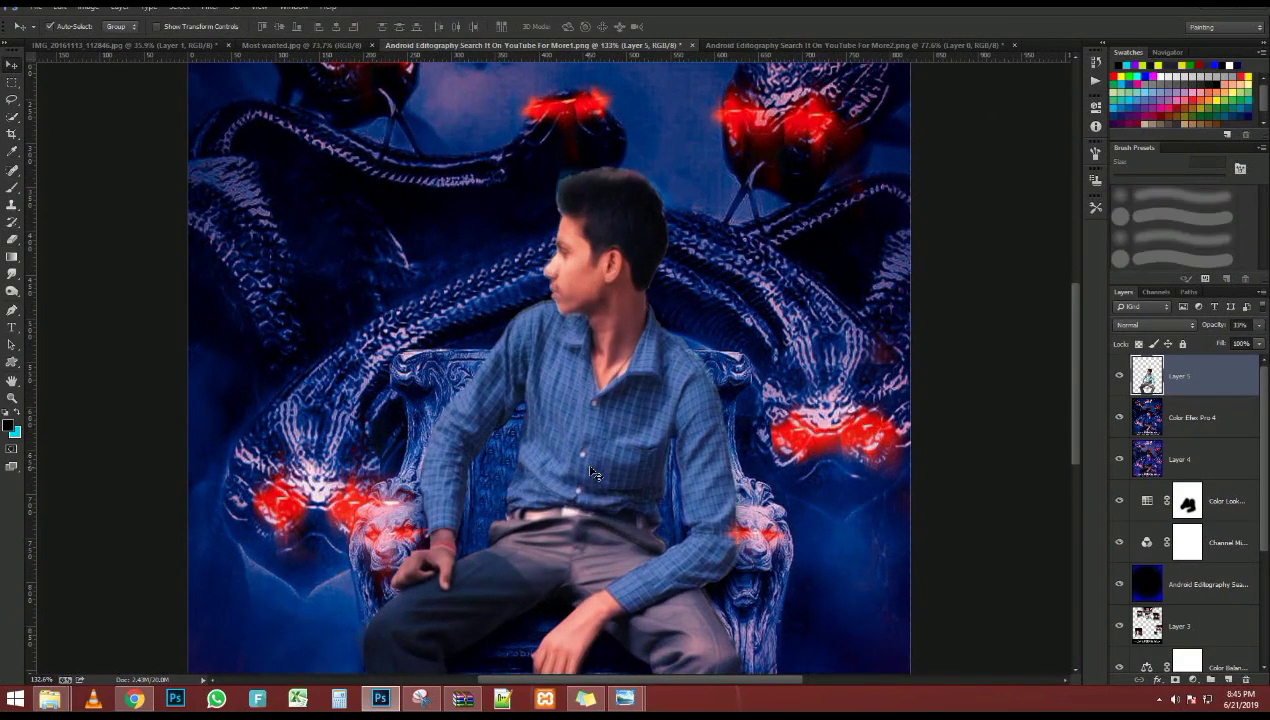
Compare the poster with the semi-transparent cut-out layer hidden and shown
scroll(590, 472, "down", 1)
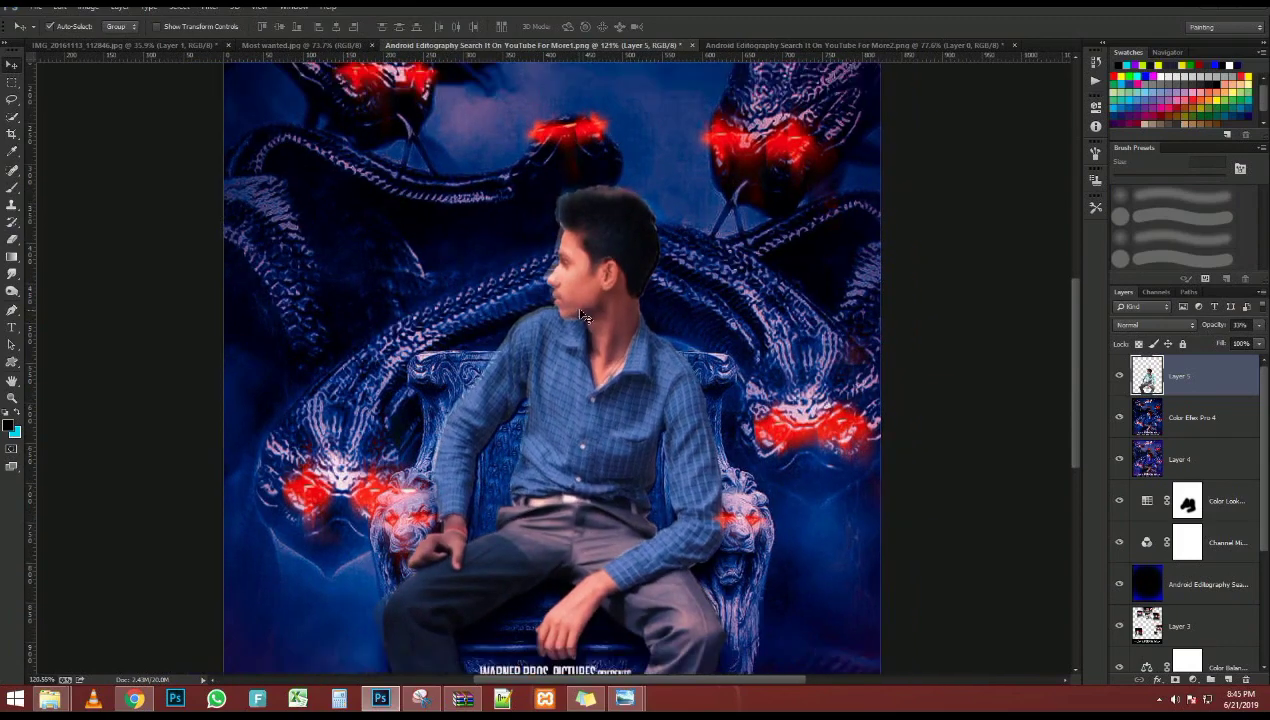
scroll(583, 316, "down", 2)
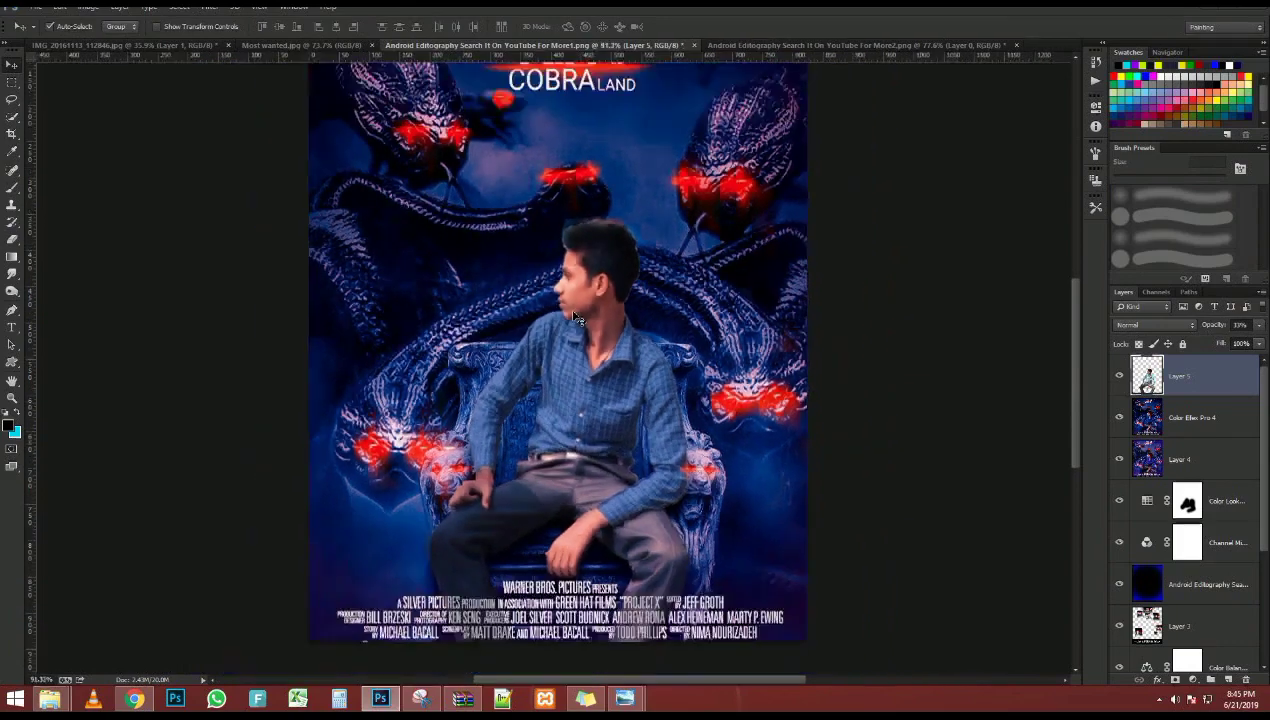
scroll(791, 375, "up", 1)
left_click(1120, 379)
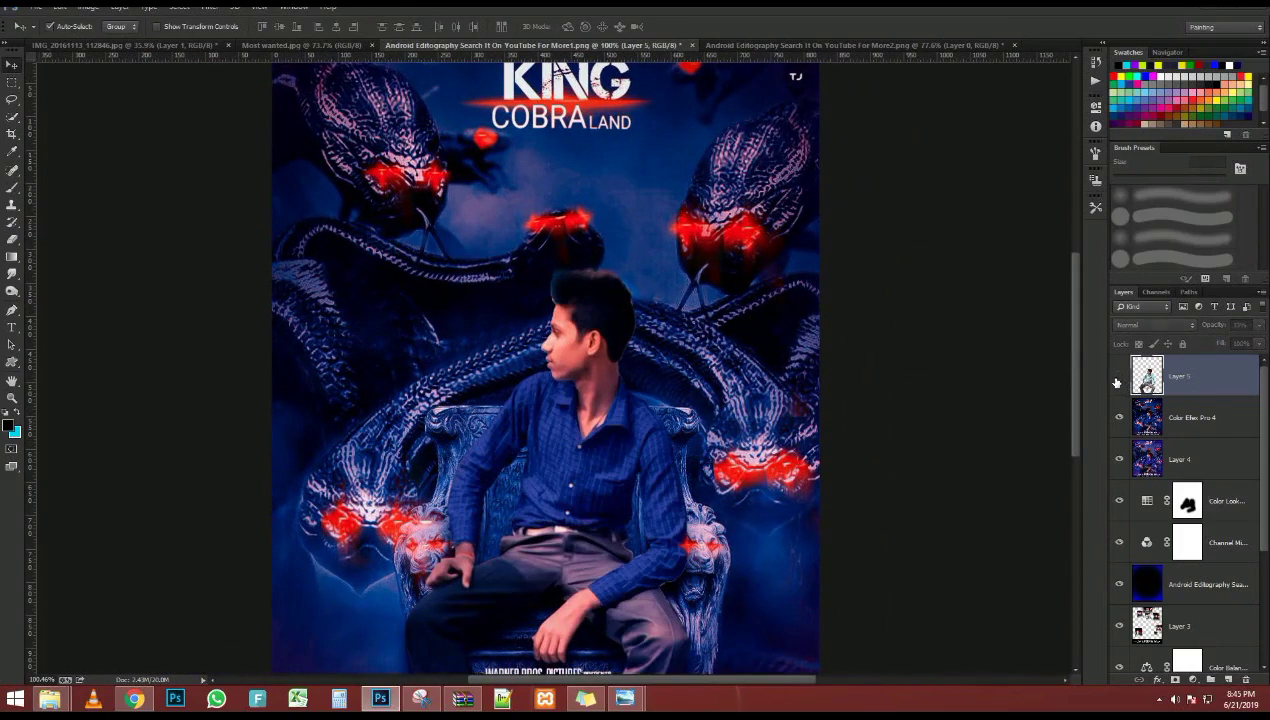
left_click(1120, 379)
Erase the shirt, arms and trousers from Layer 5 with the 175 px Eraser, keeping the head and neck
scroll(825, 388, "down", 3)
key("b")
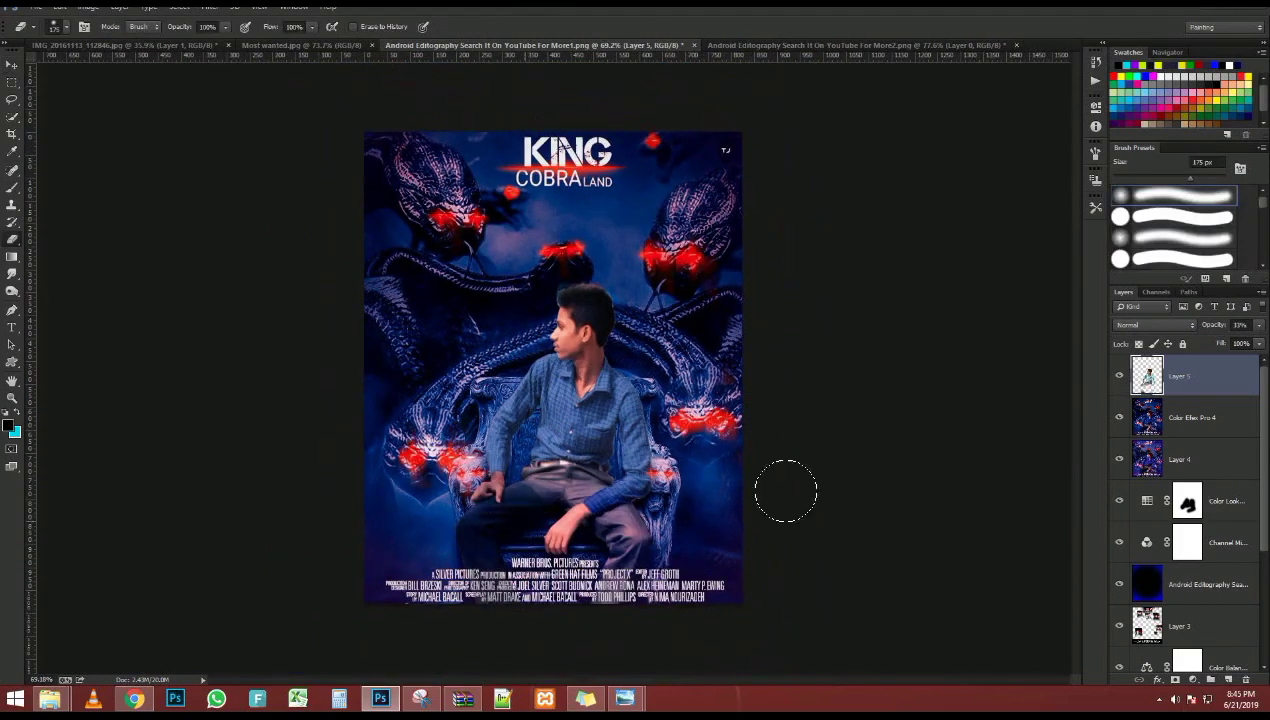
left_click_drag(620, 468, 472, 443)
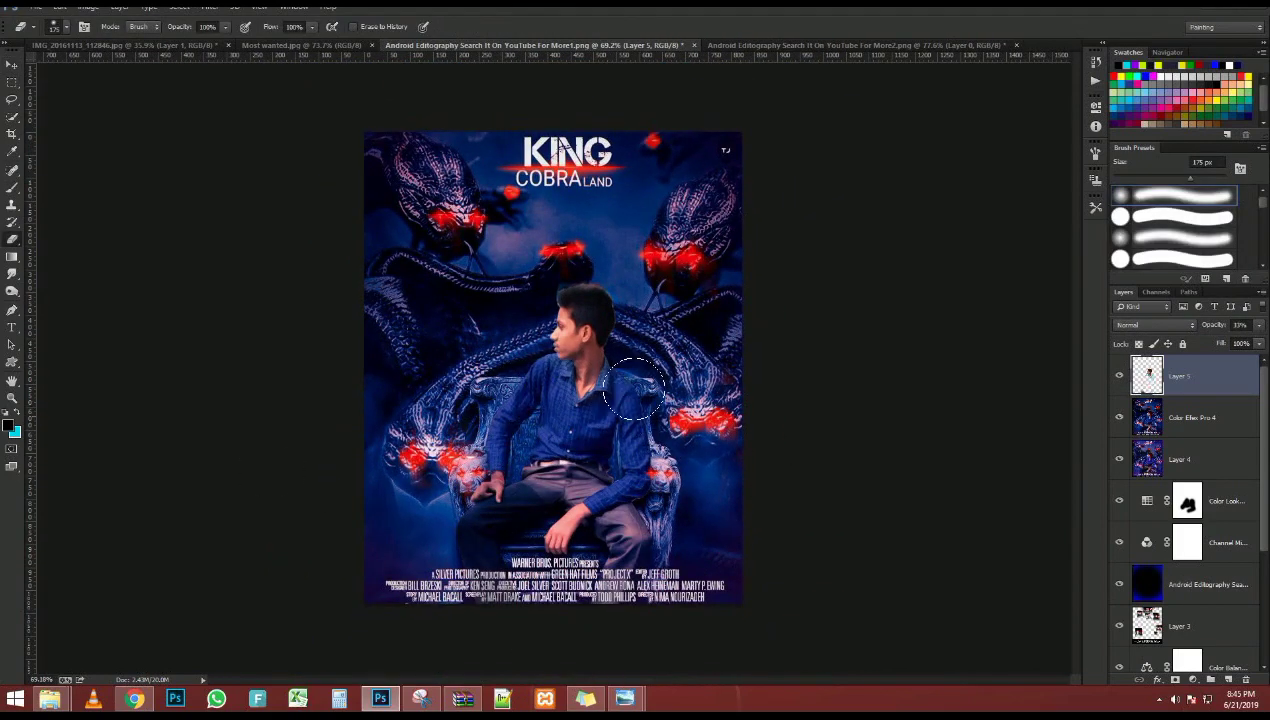
Raise Layer 5 to 100% opacity, try blend modes including Multiply and Lighter Color, and return it to Normal
left_click_drag(1207, 325, 1264, 325)
scroll(590, 300, "up", 3)
scroll(590, 300, "down", 3)
left_click(1183, 331)
key("Down")
key("Down")
key("Down")
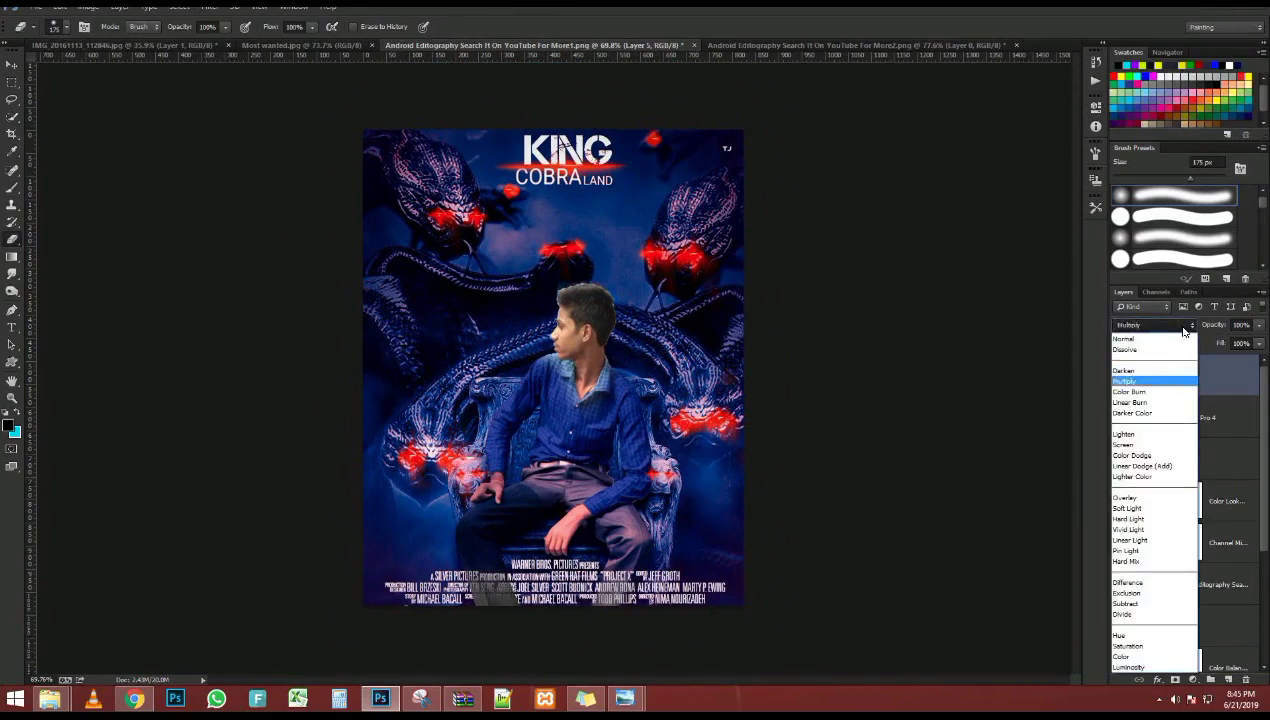
key("Return")
key("Down")
key("Down")
key("Down")
key("Down")
key("Down")
key("Down")
key("Down")
key("Down")
key("Down")
key("Up")
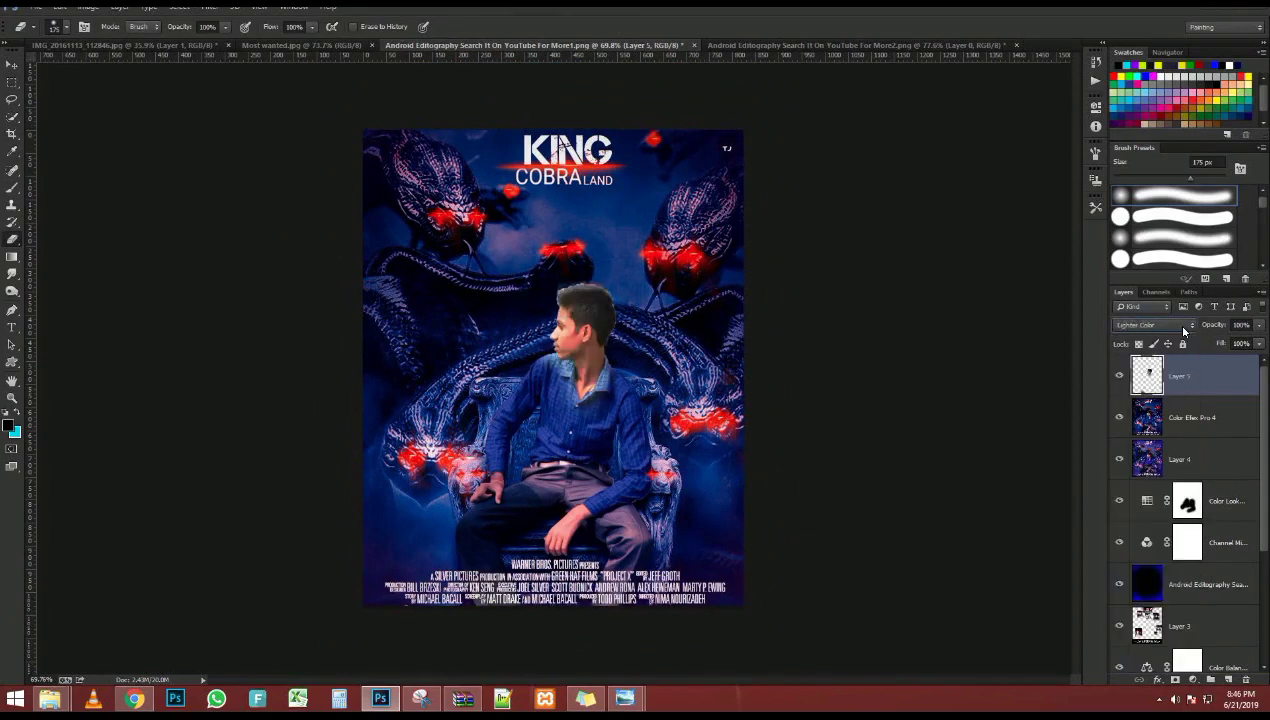
key("Down")
left_click(1183, 328)
left_click(1181, 340)
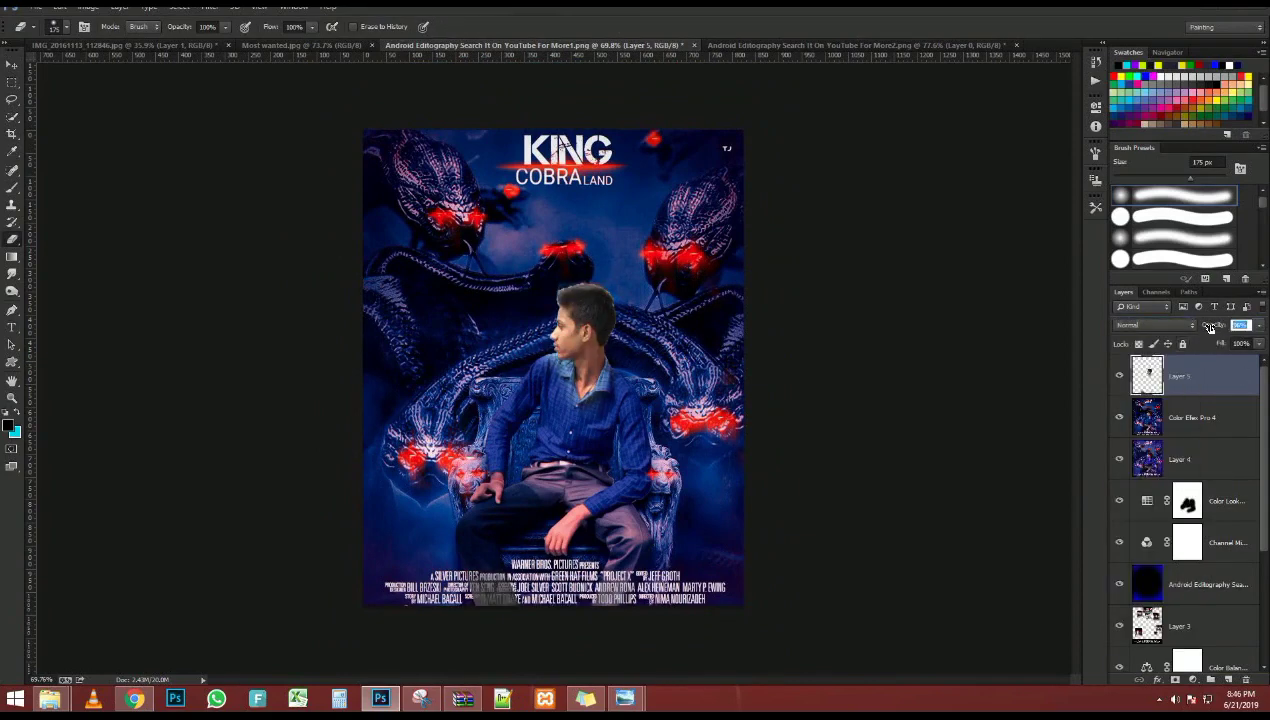
Lower Layer 5's opacity so the original head blends with the graded poster
scroll(435, 305, "down", 2)
scroll(435, 305, "up", 4)
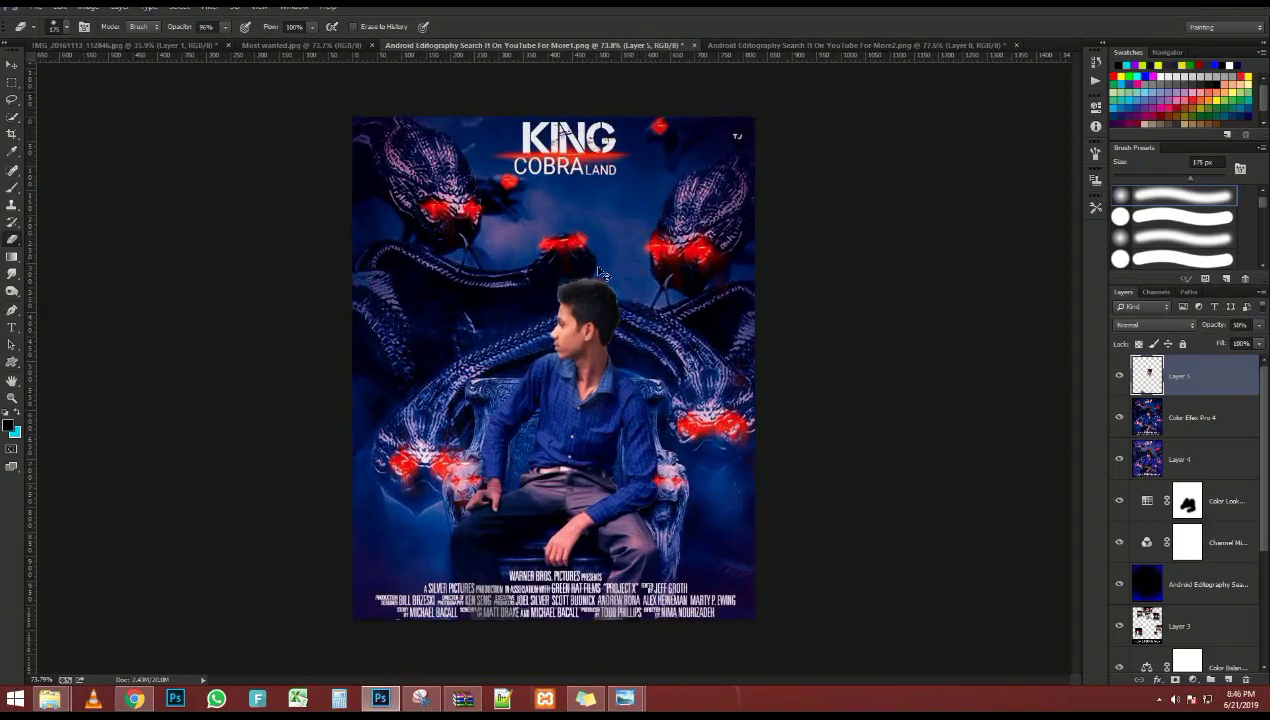